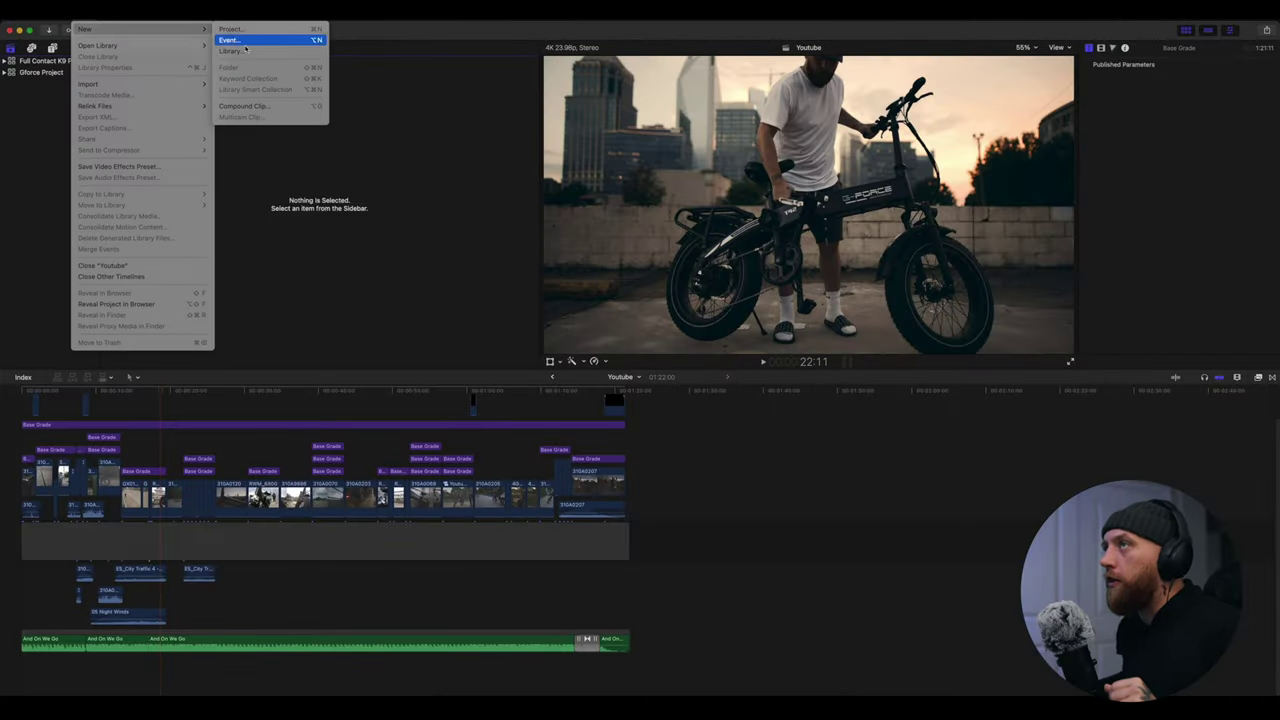
# Save a new empty library as 'Tutorial 2' in the FCPX Sessions folder
pyautogui.click(244, 50)
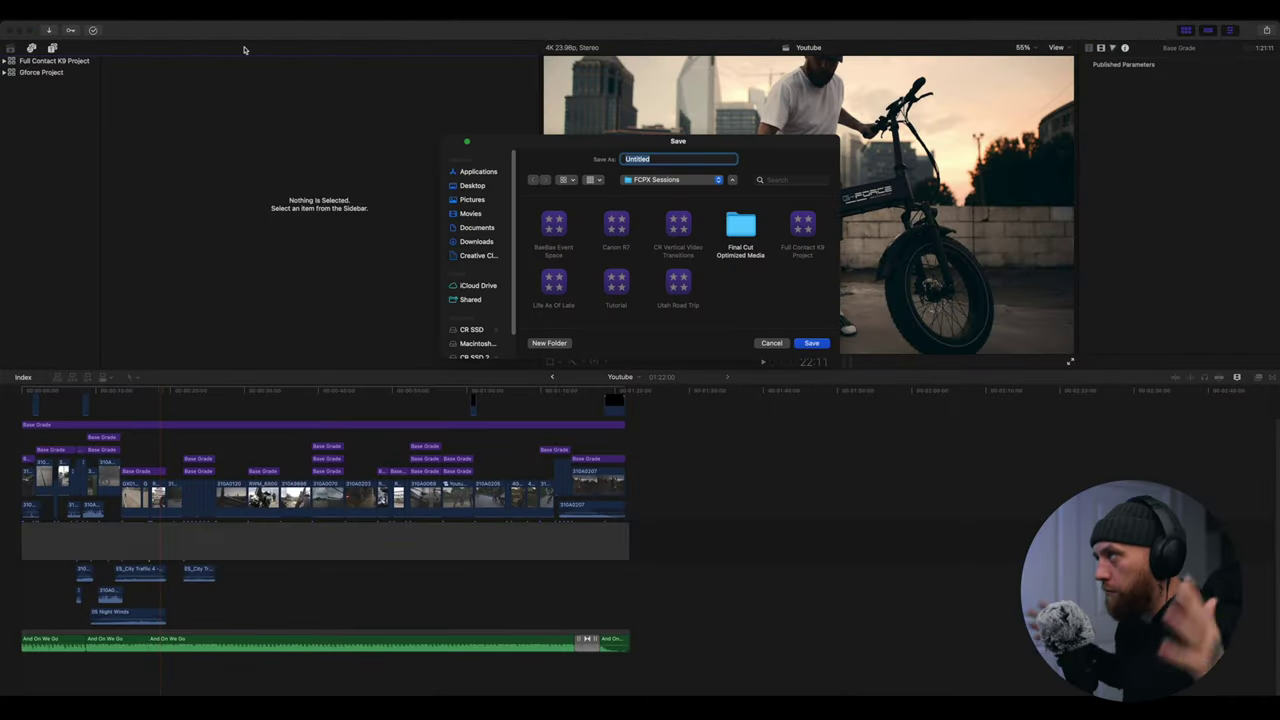
pyautogui.click(630, 287)
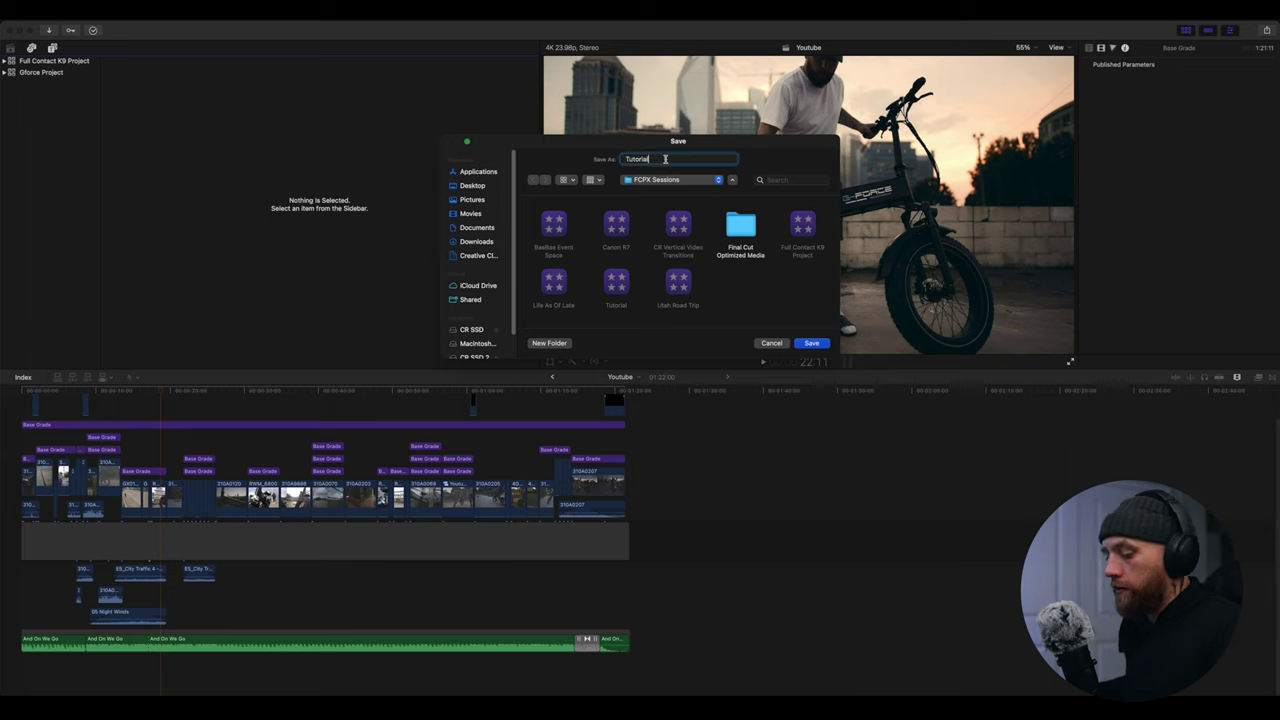
pyautogui.click(814, 344)
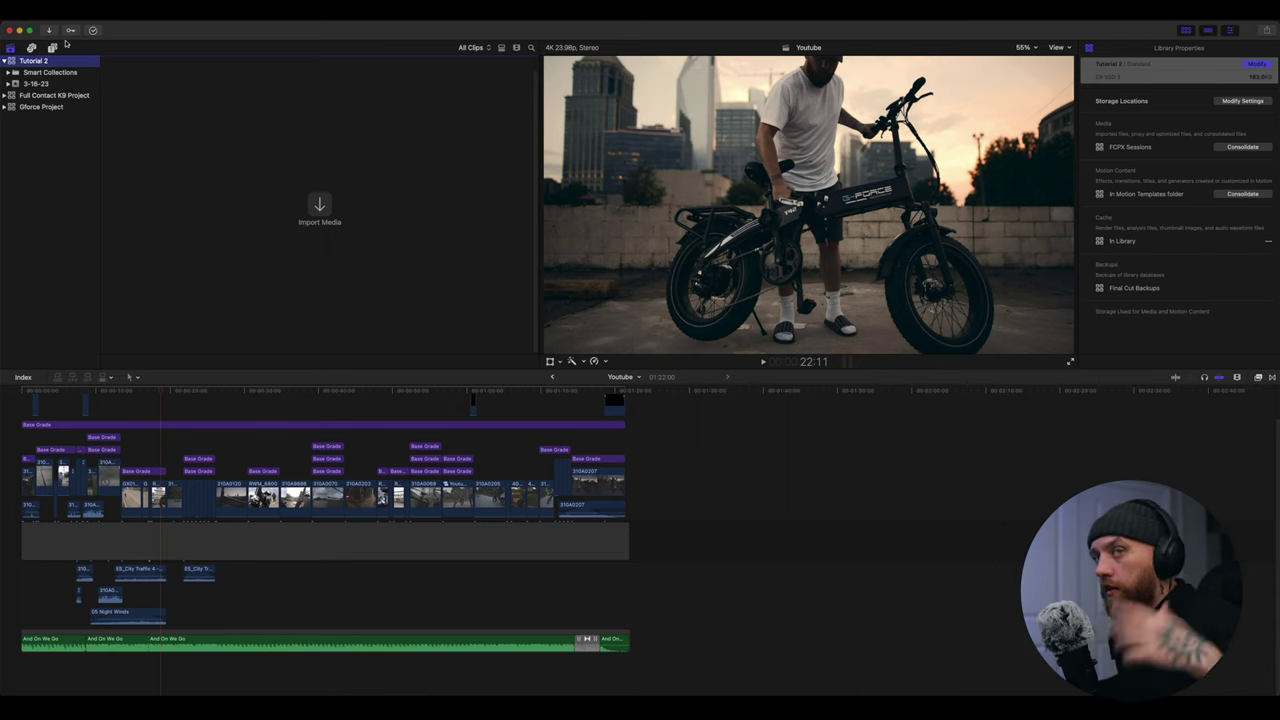
pyautogui.click(88, 10)
# Start a new project named 'Main Project' with 4K video at 23.98p
pyautogui.moveTo(96, 28)
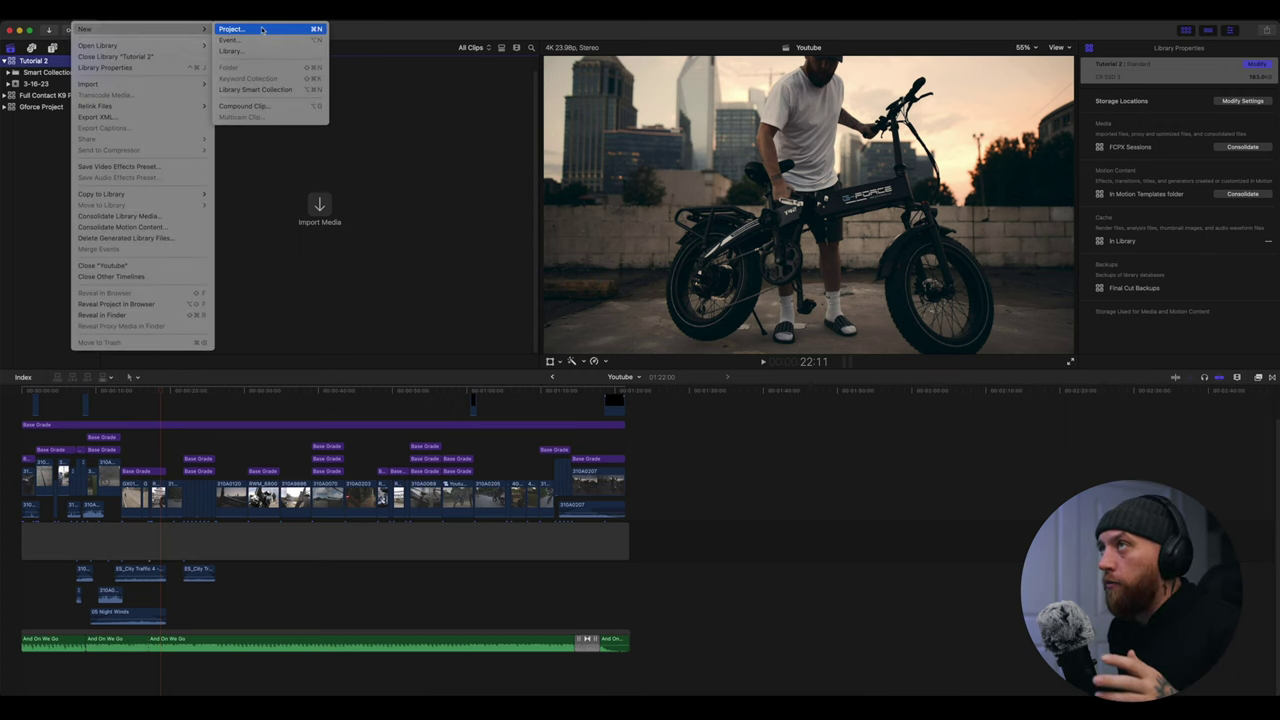
pyautogui.click(262, 29)
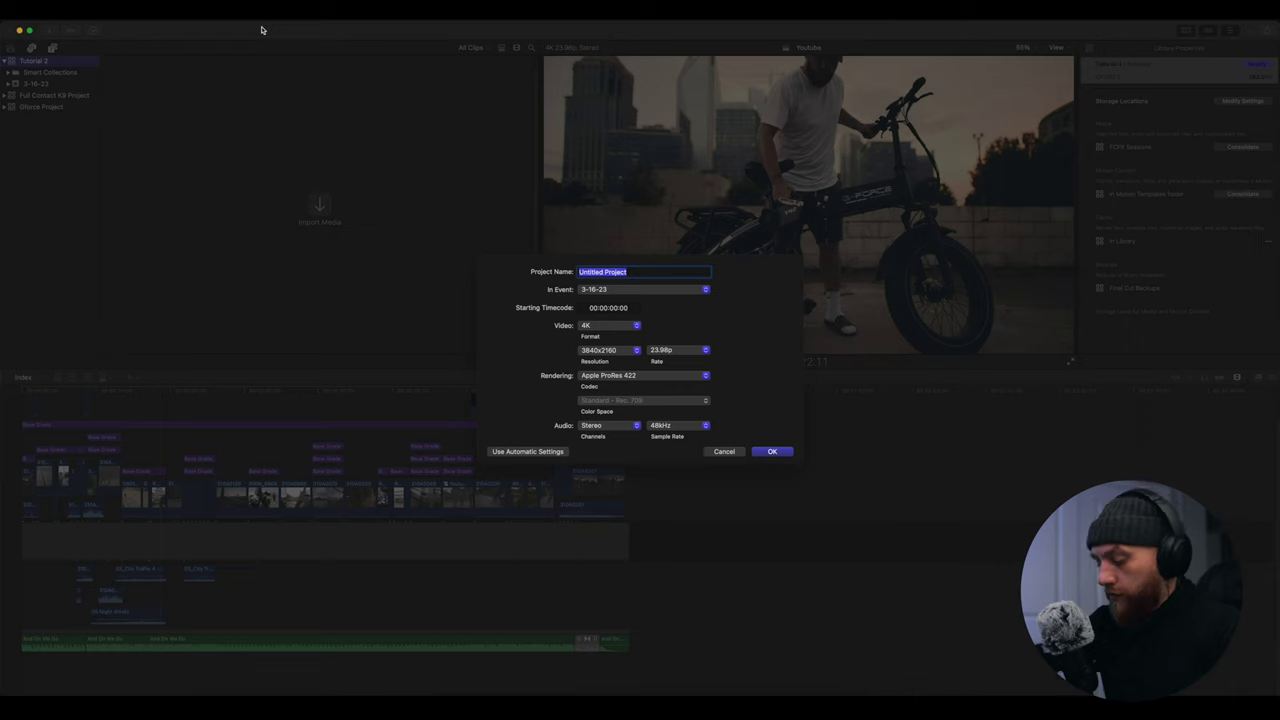
pyautogui.write('Main Pro')
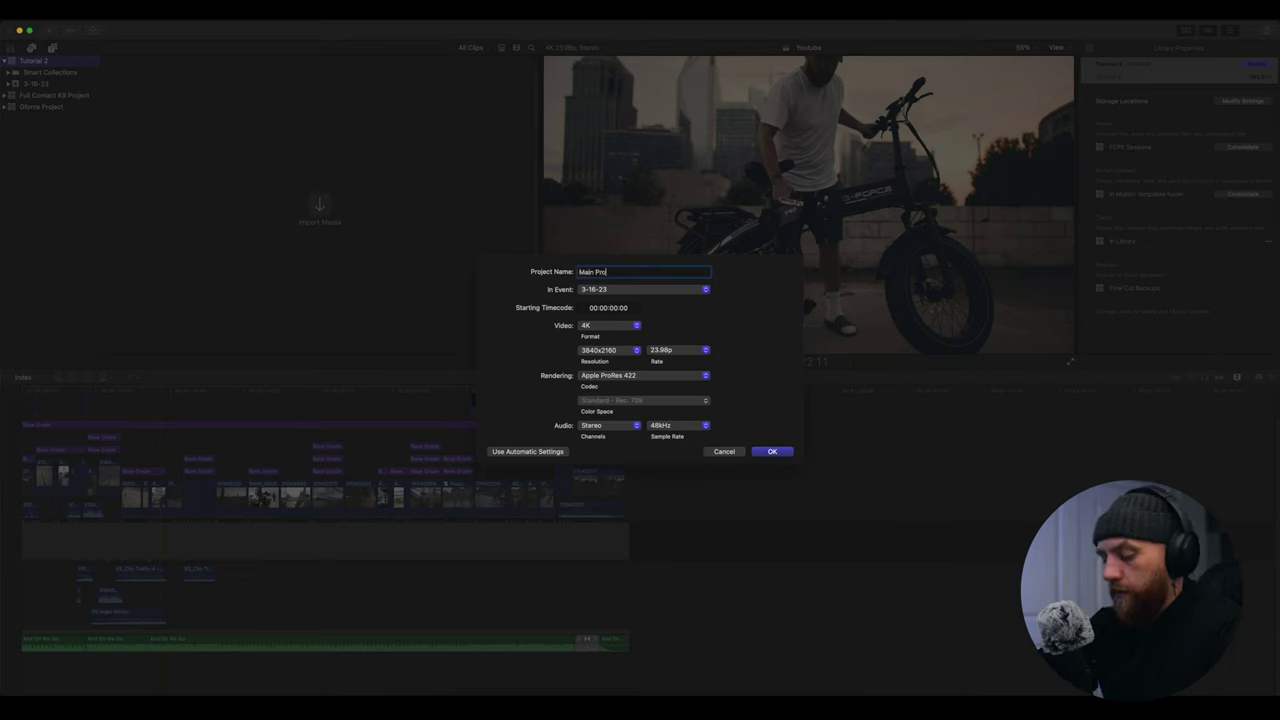
pyautogui.write('ject')
pyautogui.click(601, 327)
pyautogui.click(601, 327)
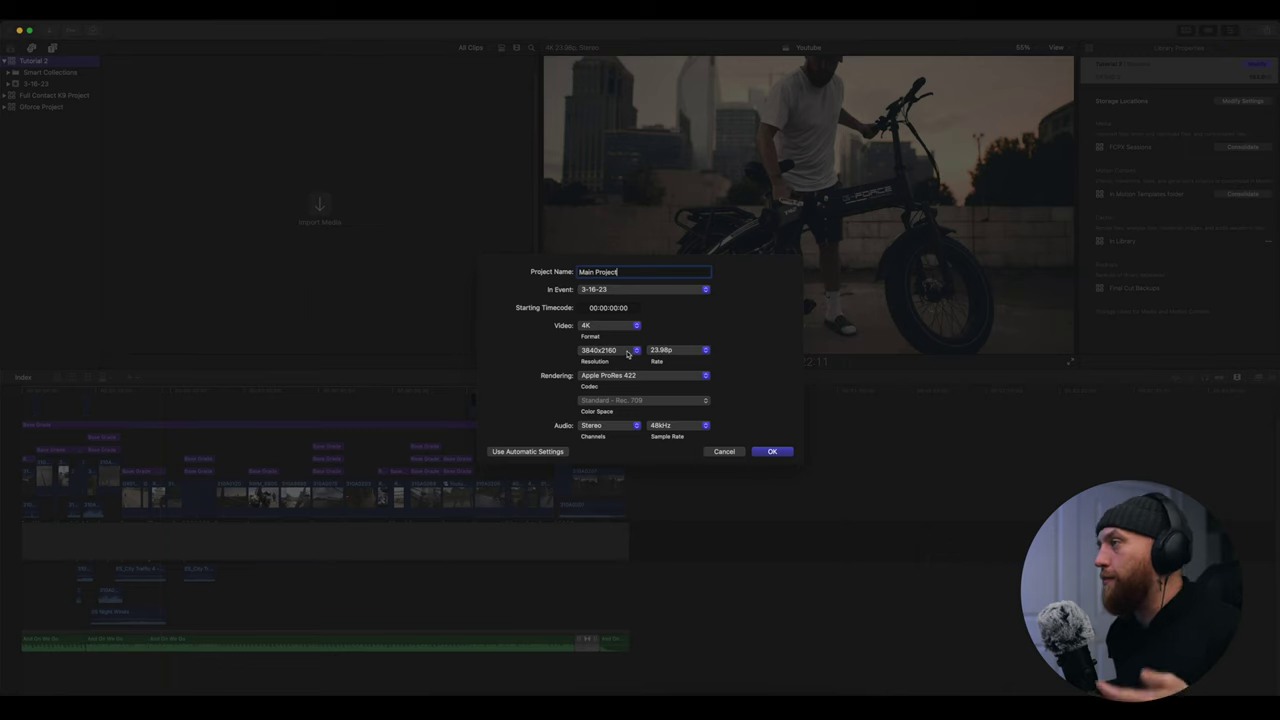
pyautogui.click(672, 351)
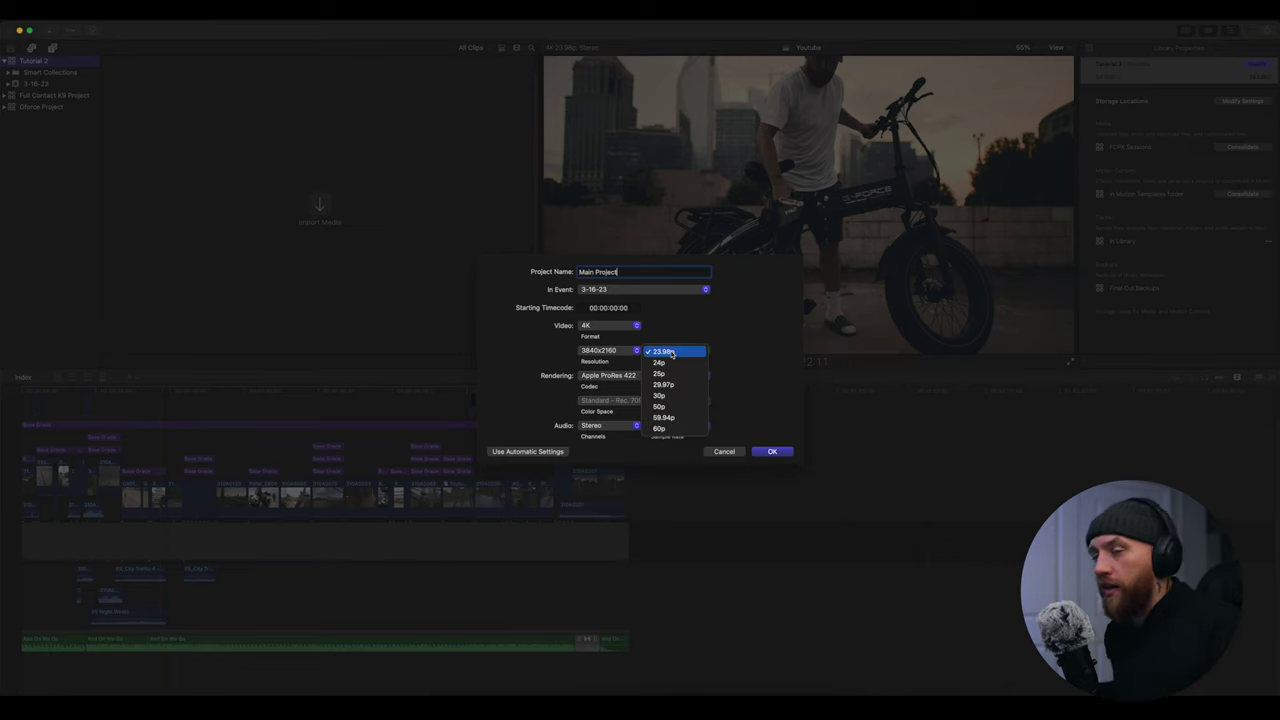
pyautogui.click(672, 352)
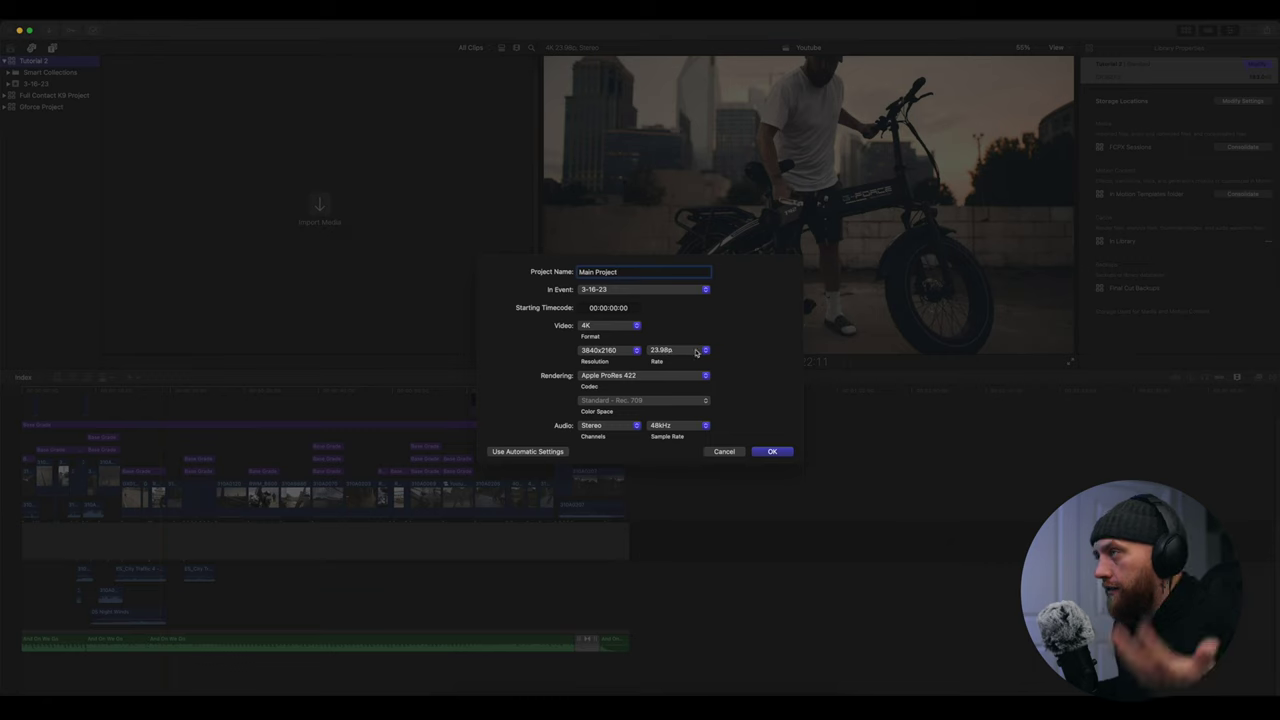
# Try the Vertical 1080x1920 format, then revert to 4K and create the project
pyautogui.click(608, 326)
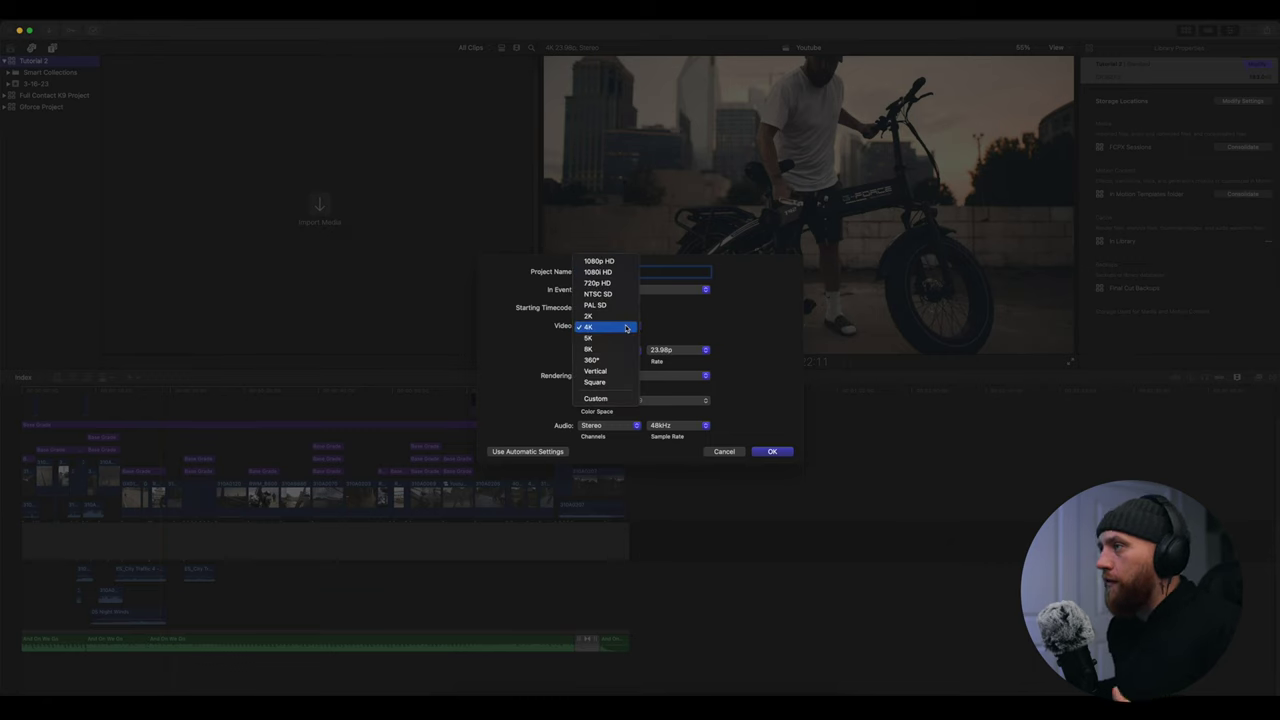
pyautogui.click(599, 371)
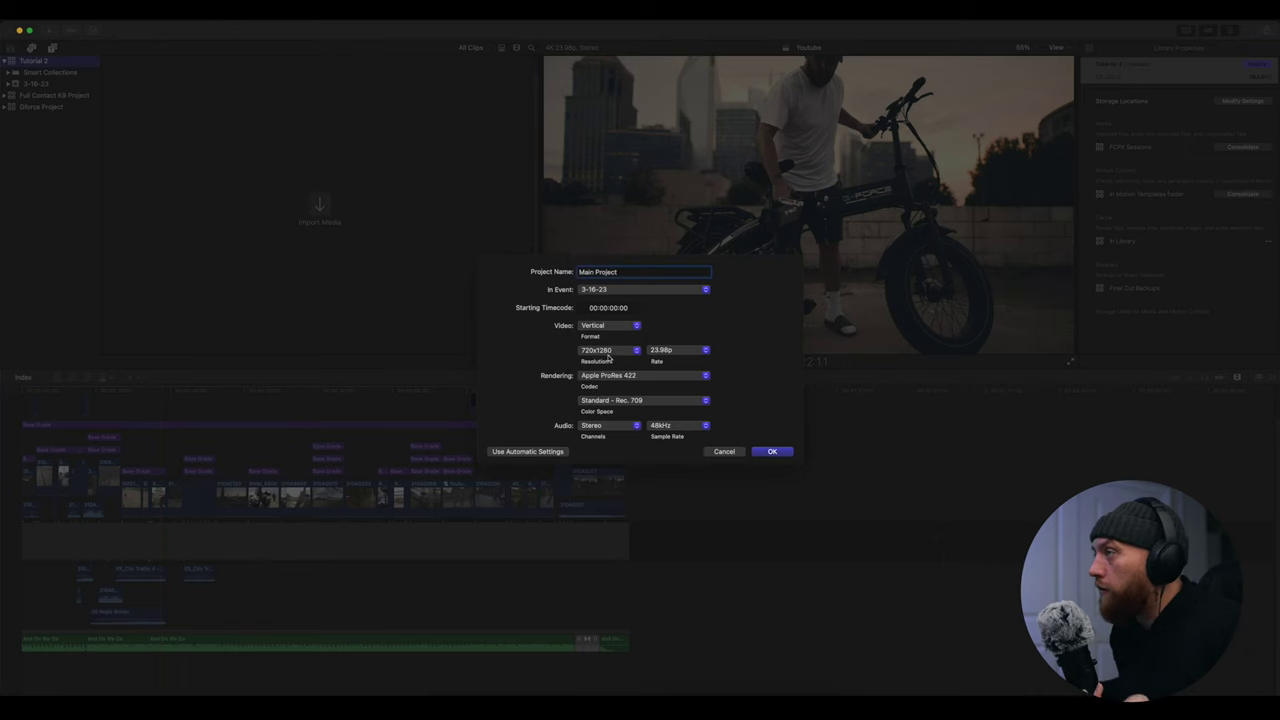
pyautogui.click(610, 352)
pyautogui.click(605, 364)
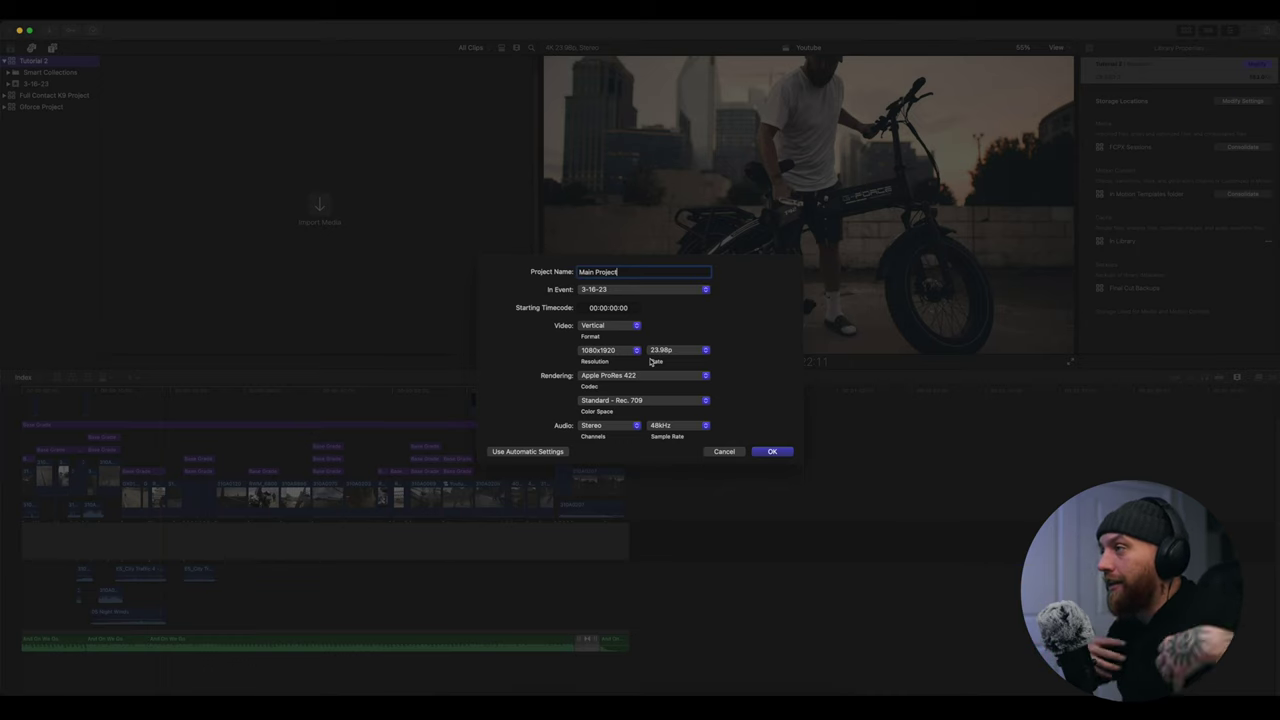
pyautogui.click(609, 325)
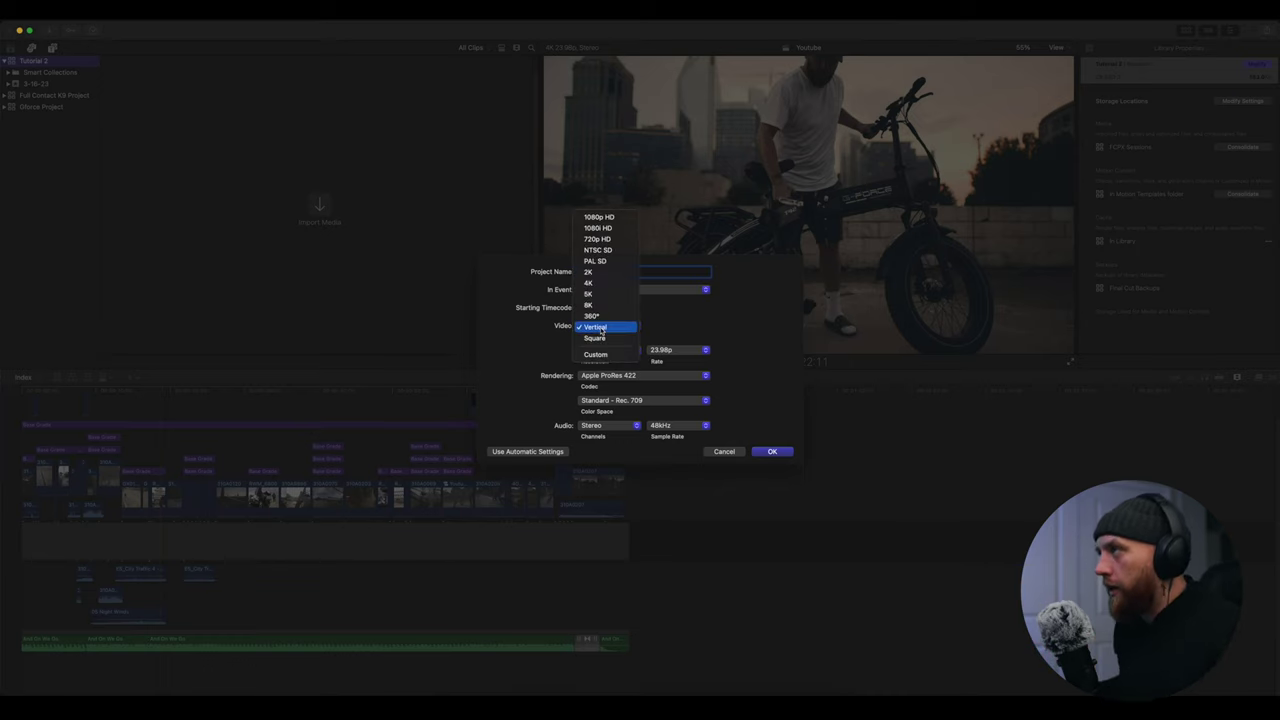
pyautogui.click(592, 284)
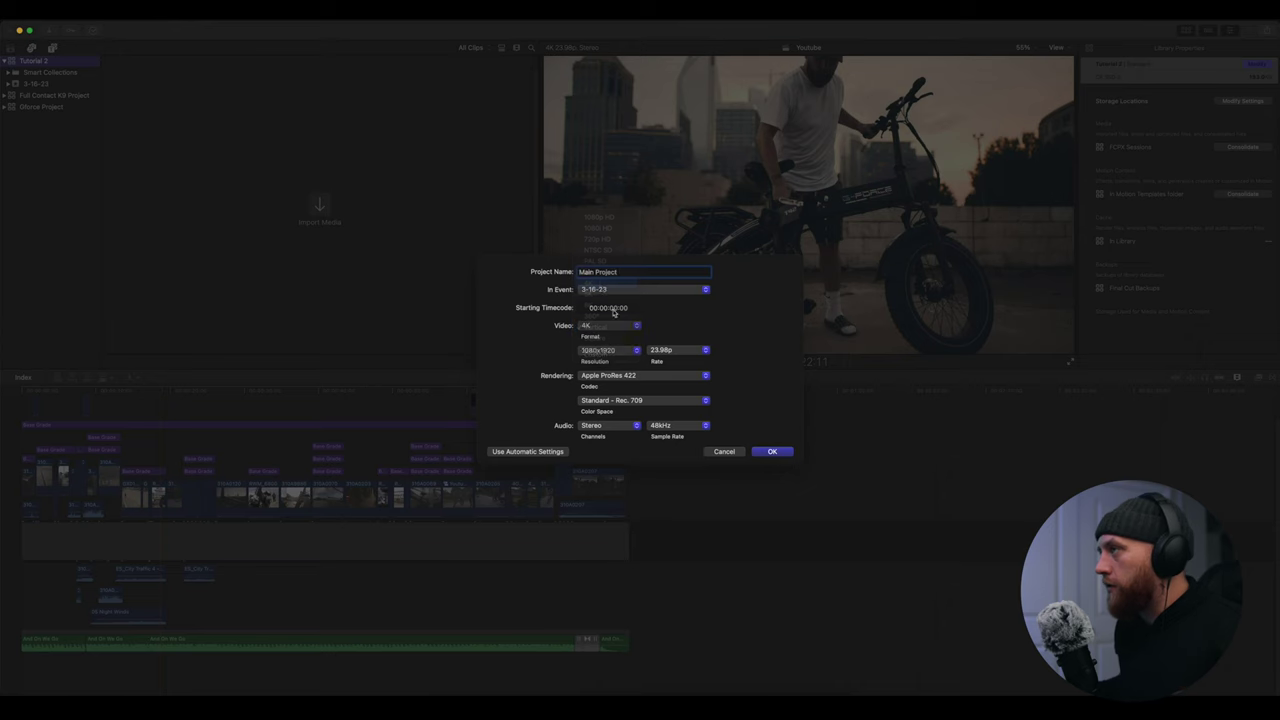
pyautogui.click(773, 452)
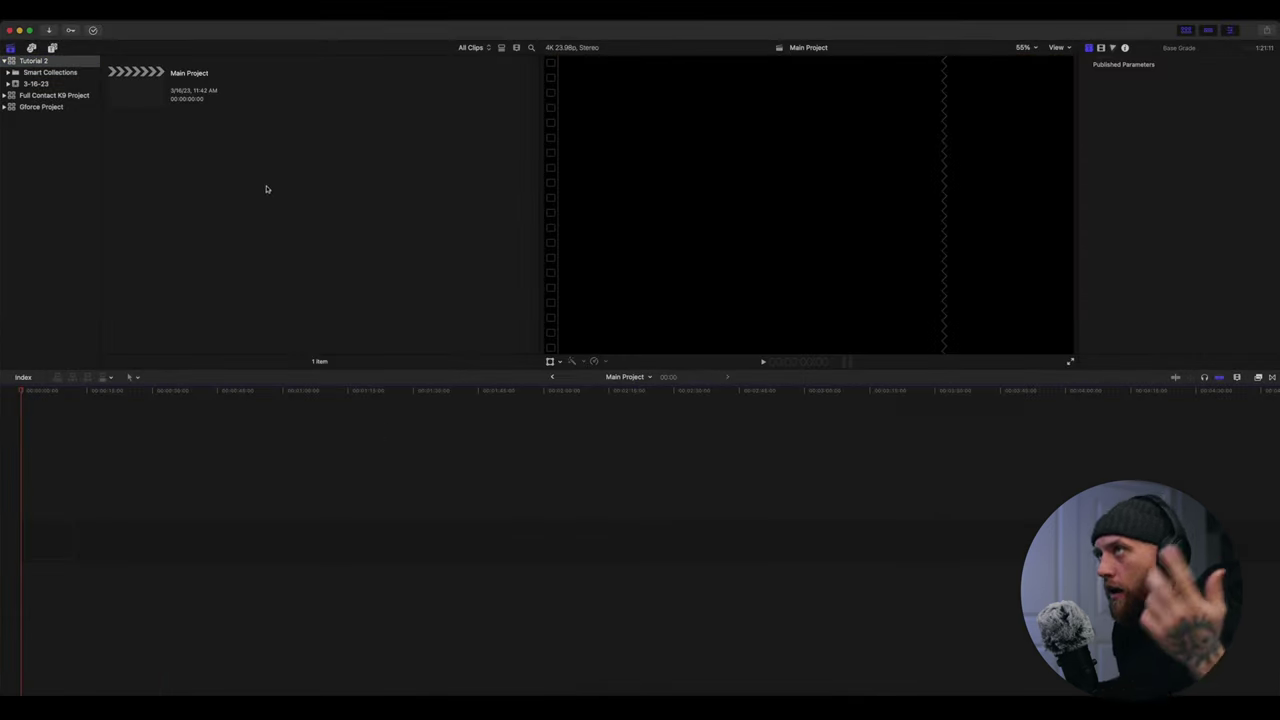
# Add 'Music' and 'Assets' keyword collections to the 3-16-23 event
pyautogui.click(24, 85)
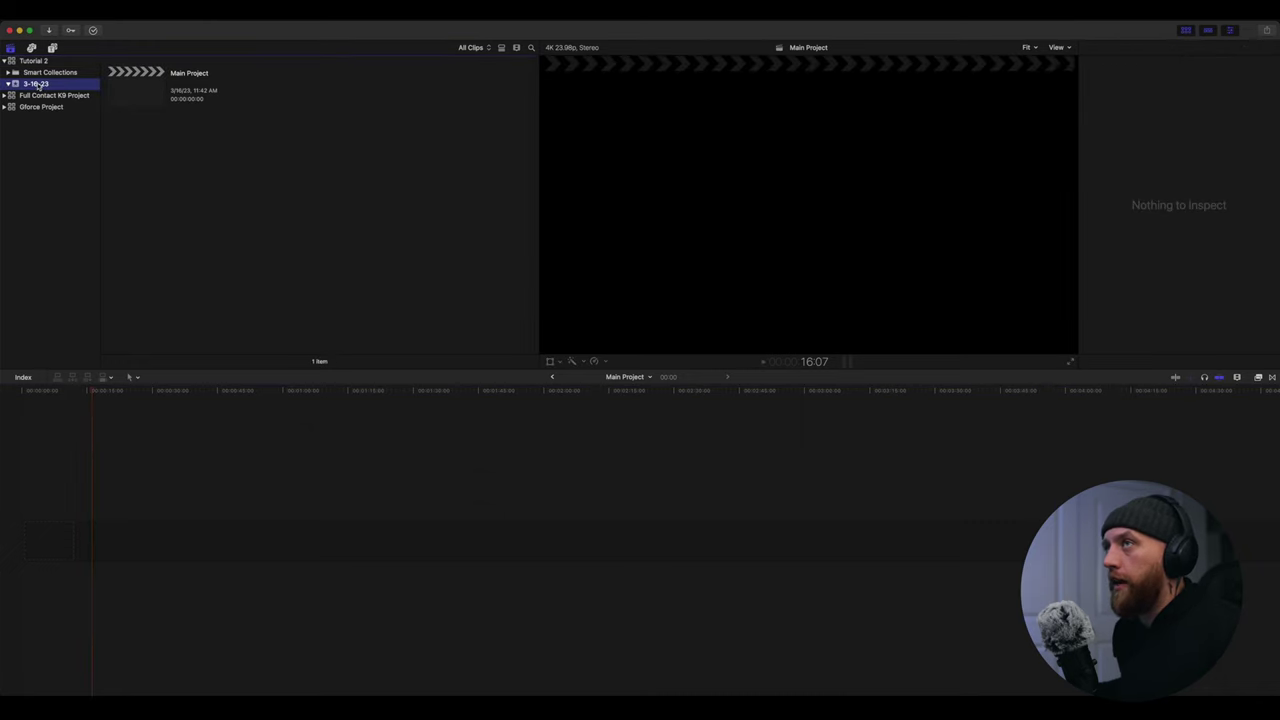
pyautogui.rightClick(38, 85)
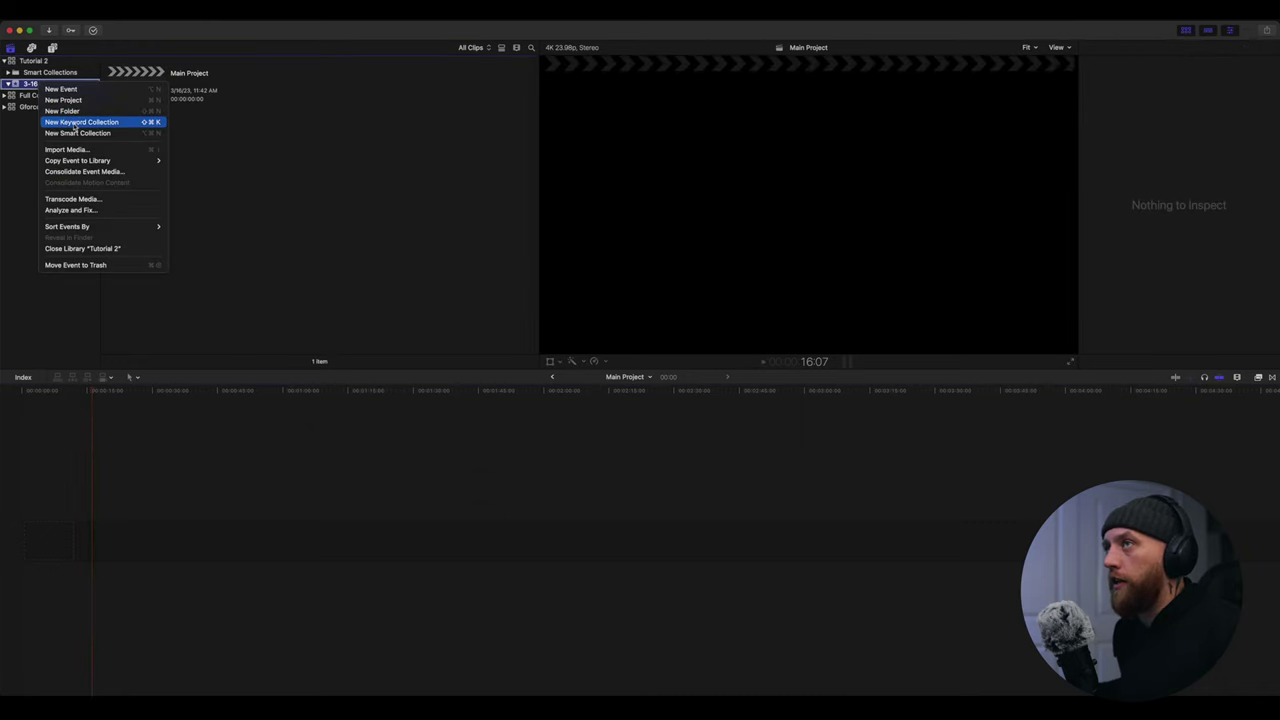
pyautogui.click(75, 123)
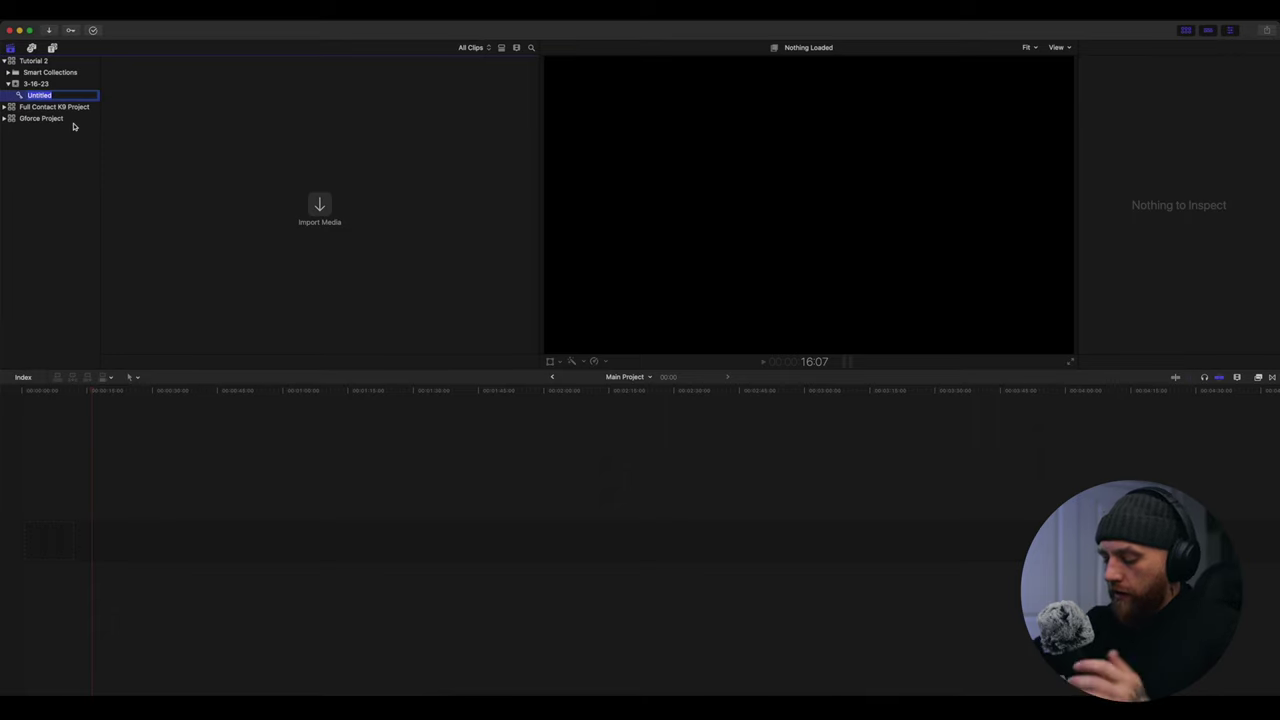
pyautogui.write('Music')
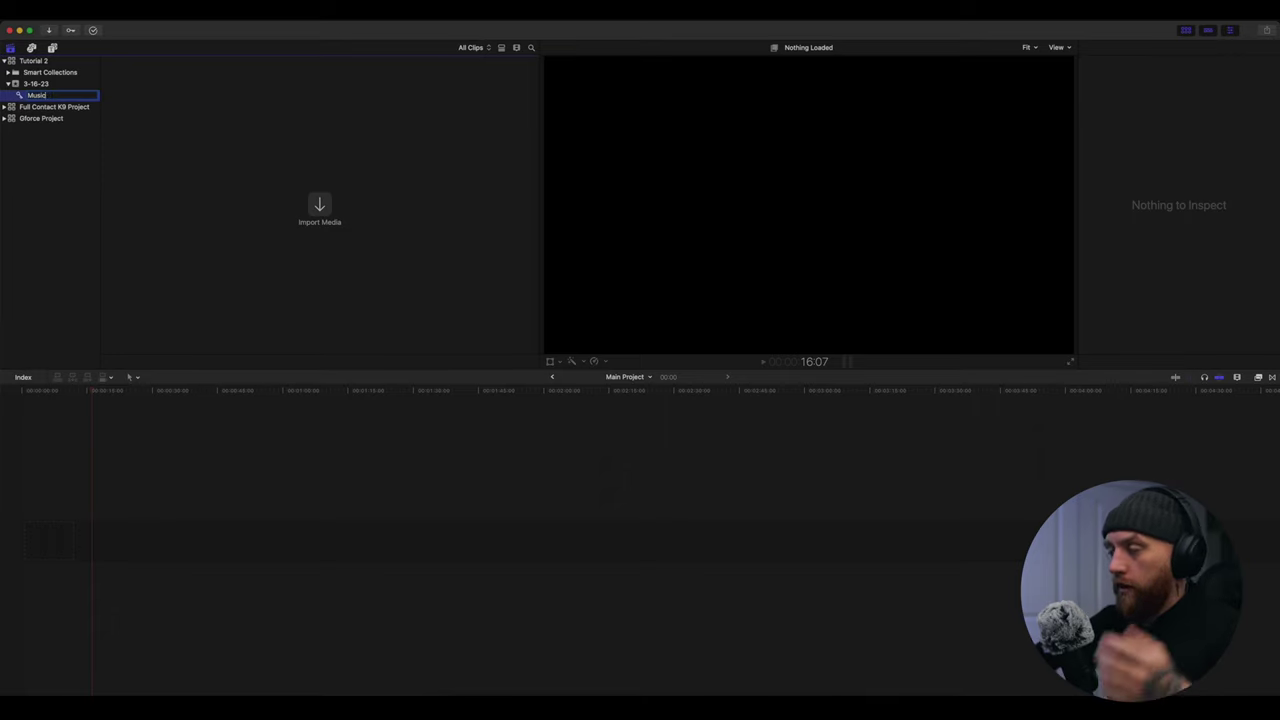
pyautogui.press('Return')
pyautogui.press('shift+super+k')
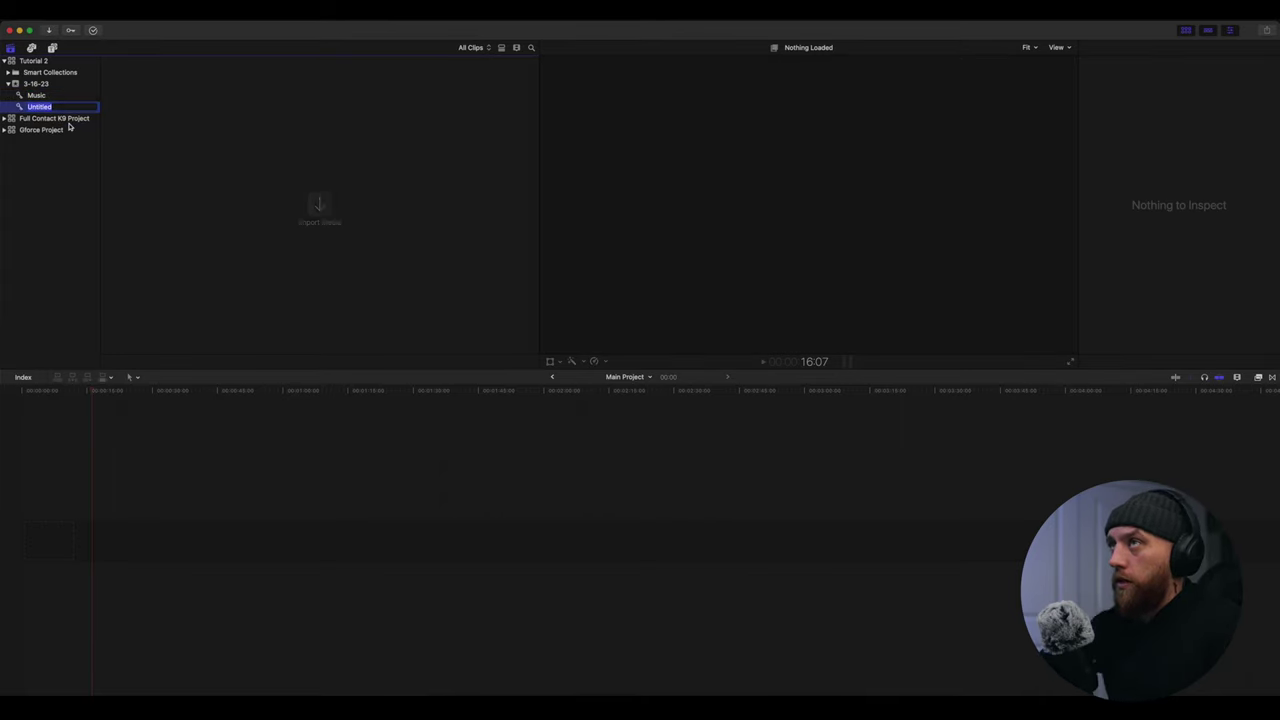
pyautogui.write('Asset')
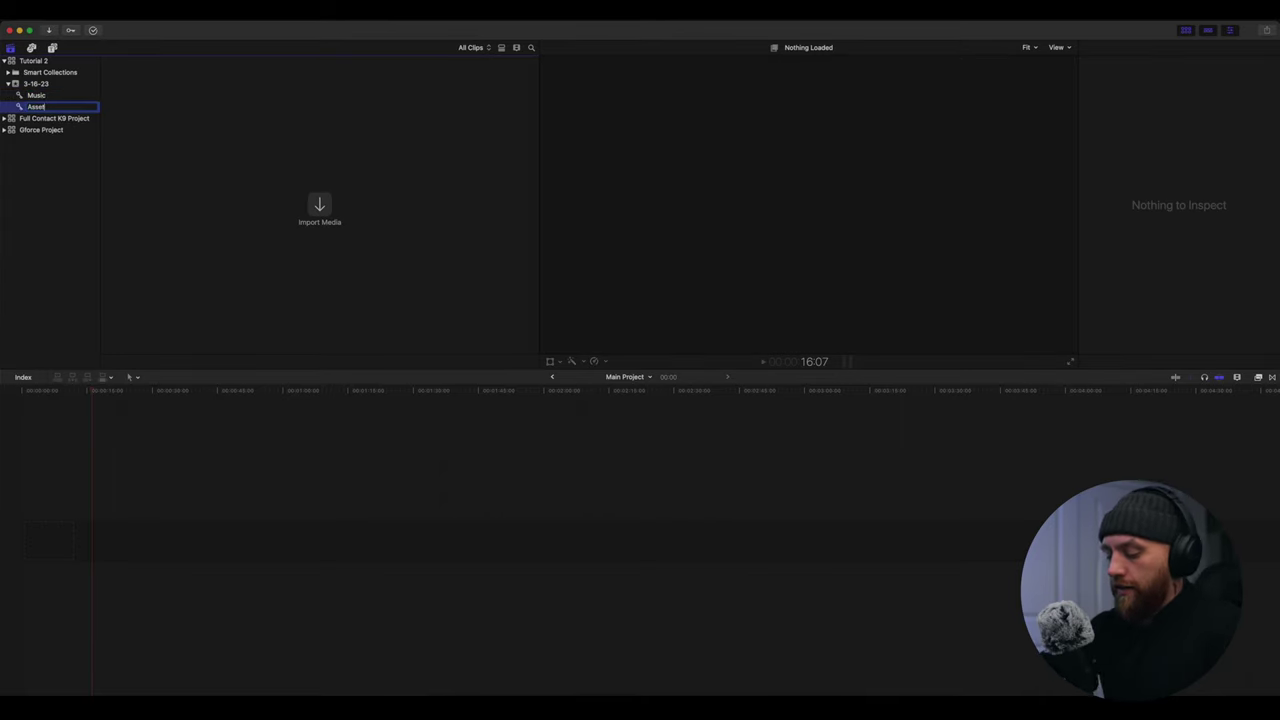
pyautogui.write('s')
pyautogui.press('Return')
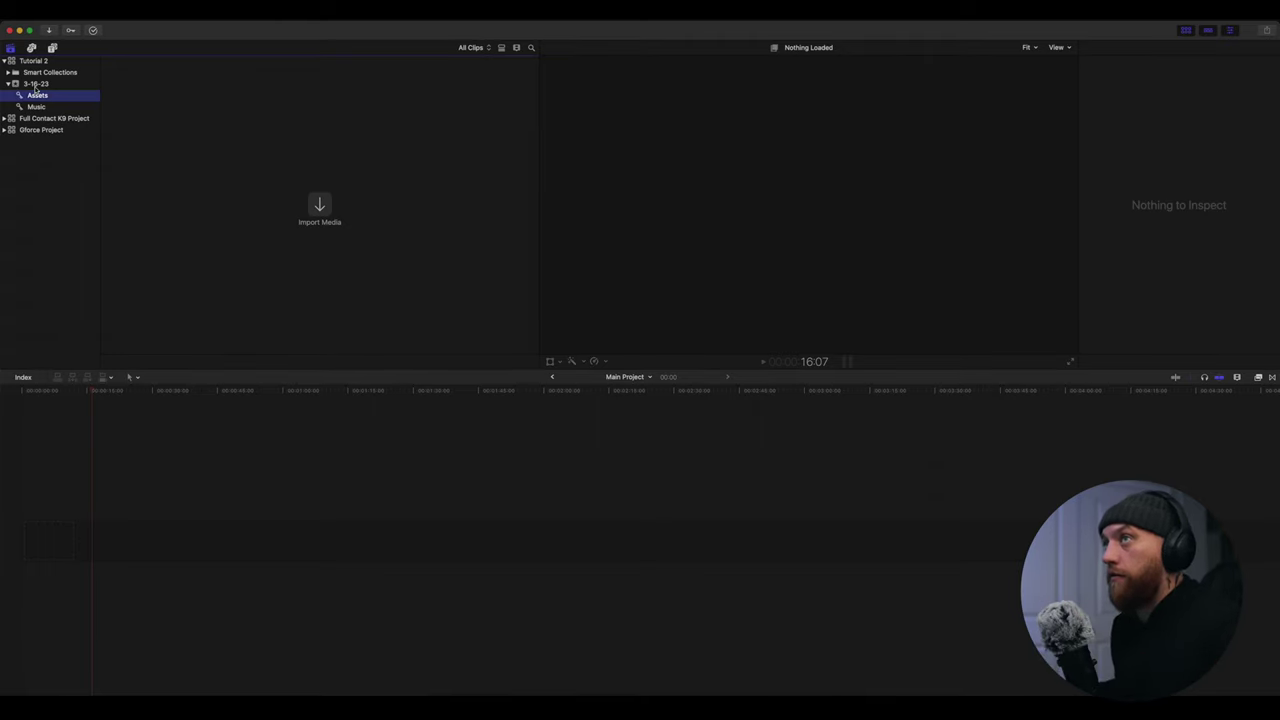
# Add 'Talking Head' and 'BRoll (Monday)' keyword collections to the event
pyautogui.press('super+shift+k')
pyautogui.write('Talking H')
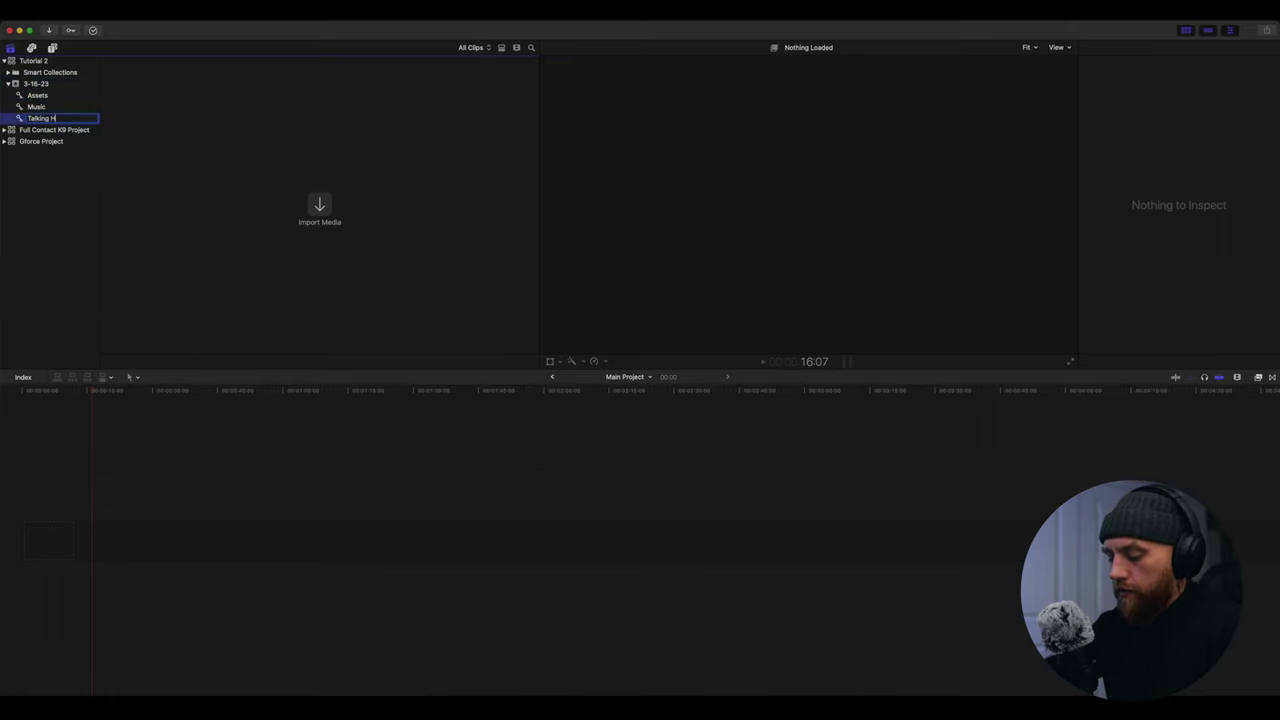
pyautogui.write('ead')
pyautogui.rightClick(36, 82)
pyautogui.click(89, 123)
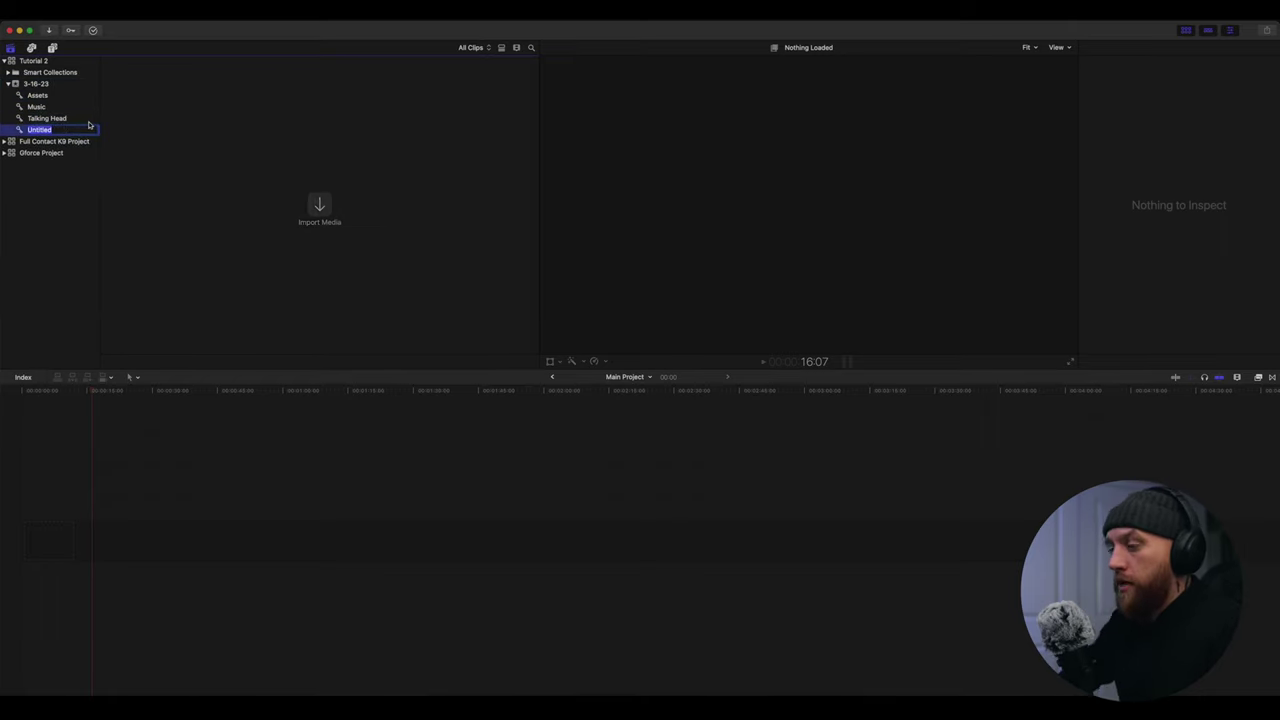
pyautogui.write('BRoll')
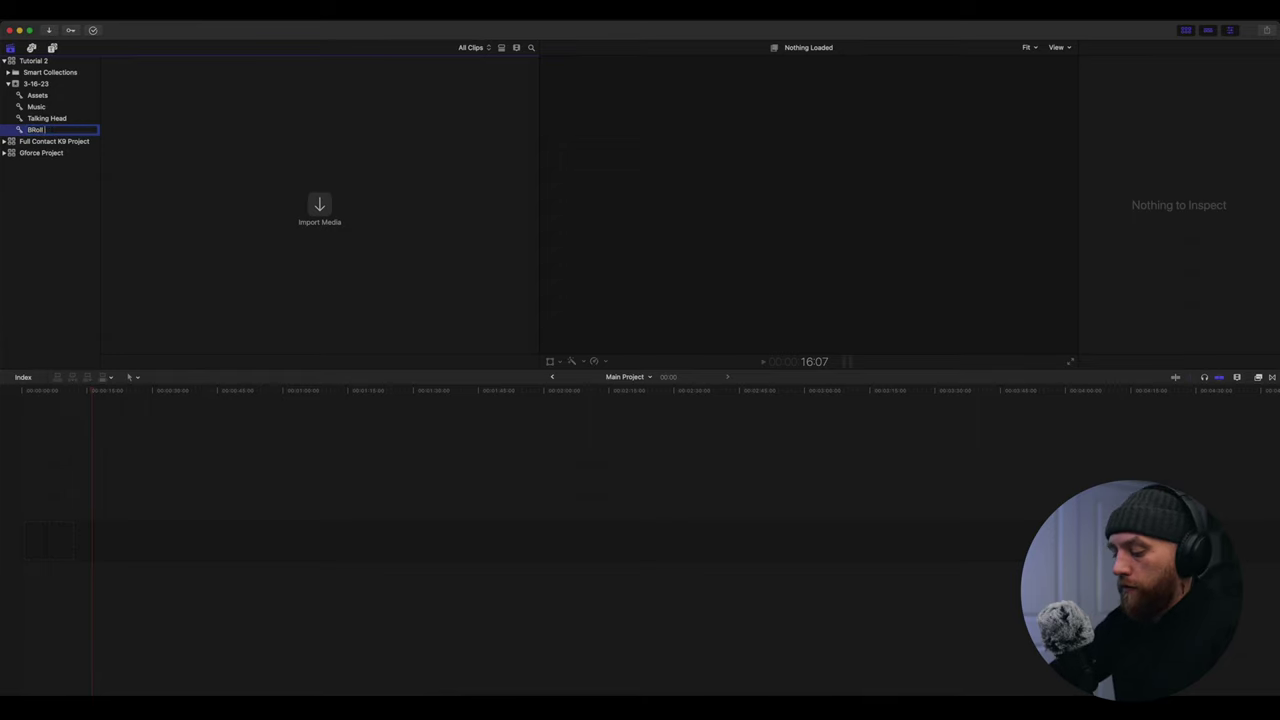
pyautogui.write(' (Monday)')
pyautogui.press('Return')
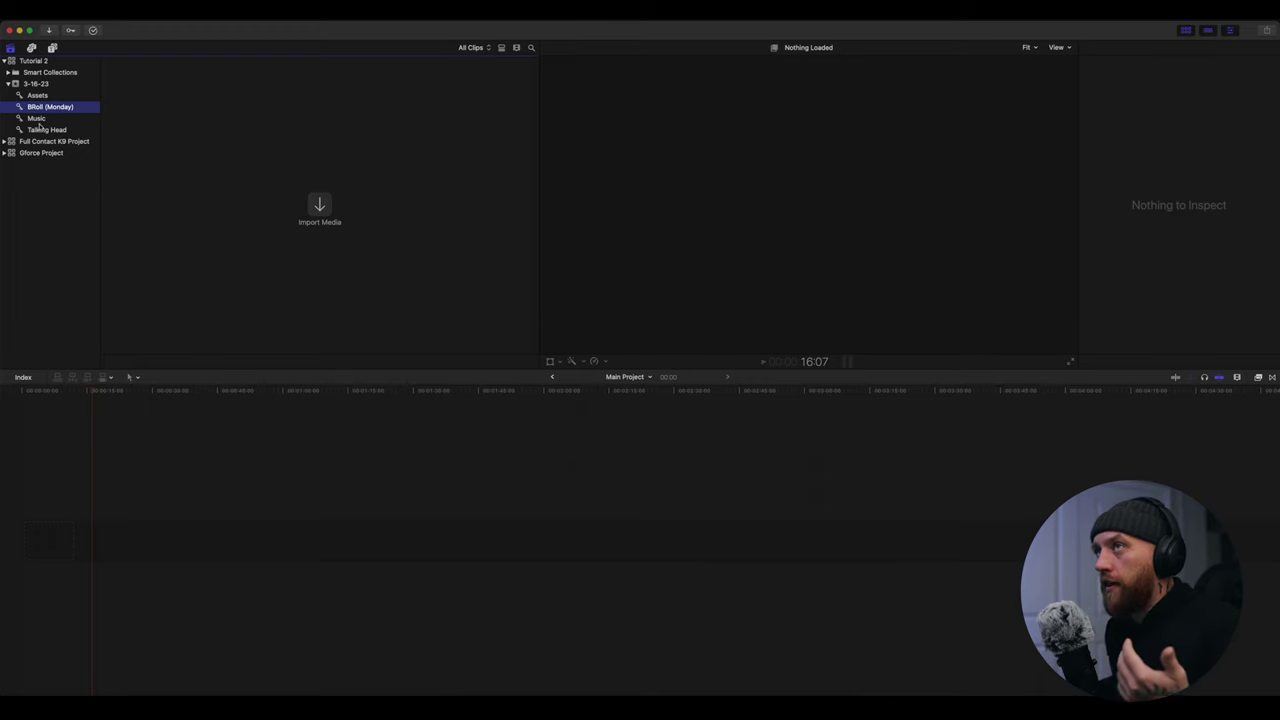
# Step through the collections and add one more keyword collection to the event
pyautogui.press('Down')
pyautogui.press('Down')
pyautogui.press('Up')
pyautogui.press('Up')
pyautogui.press('Up')
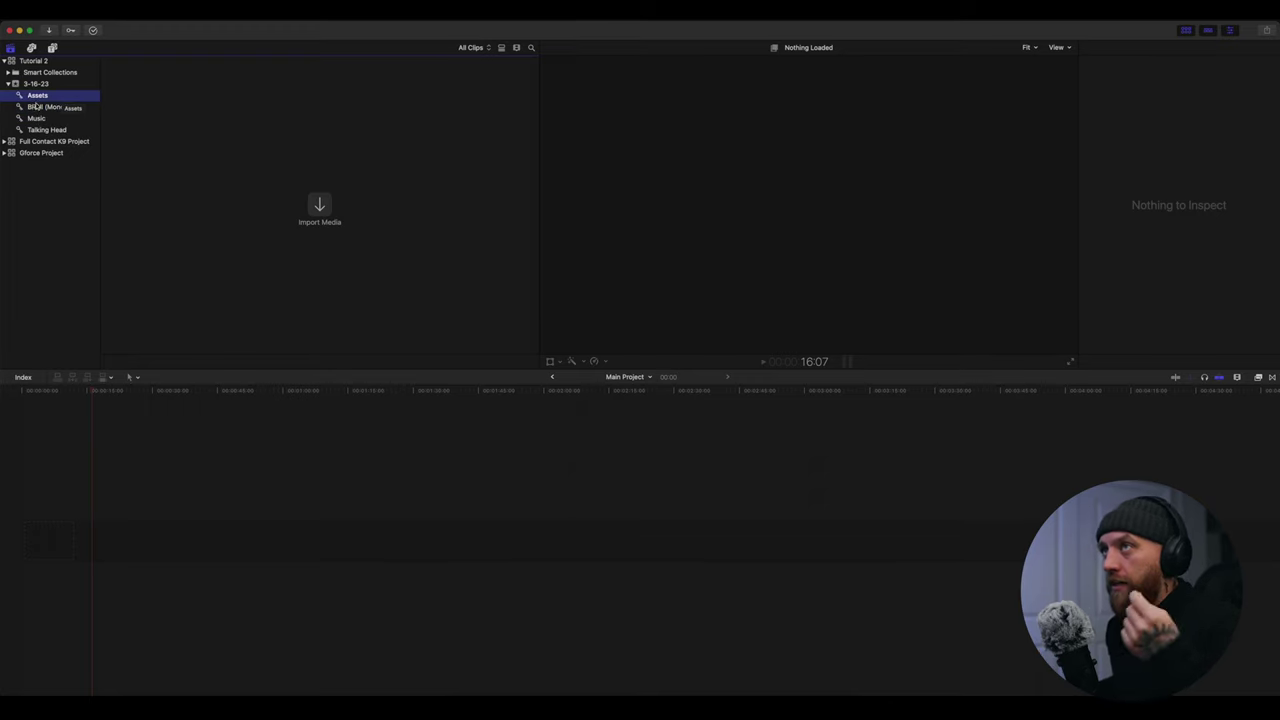
pyautogui.rightClick(38, 84)
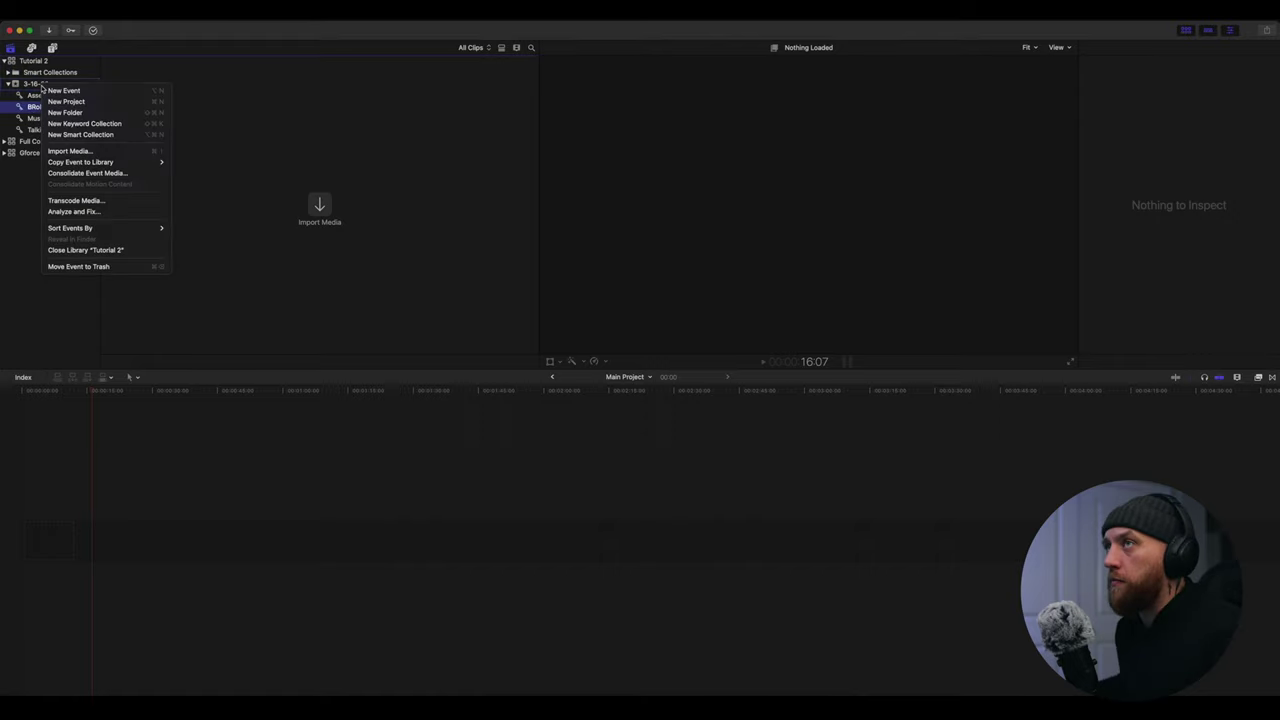
pyautogui.click(84, 125)
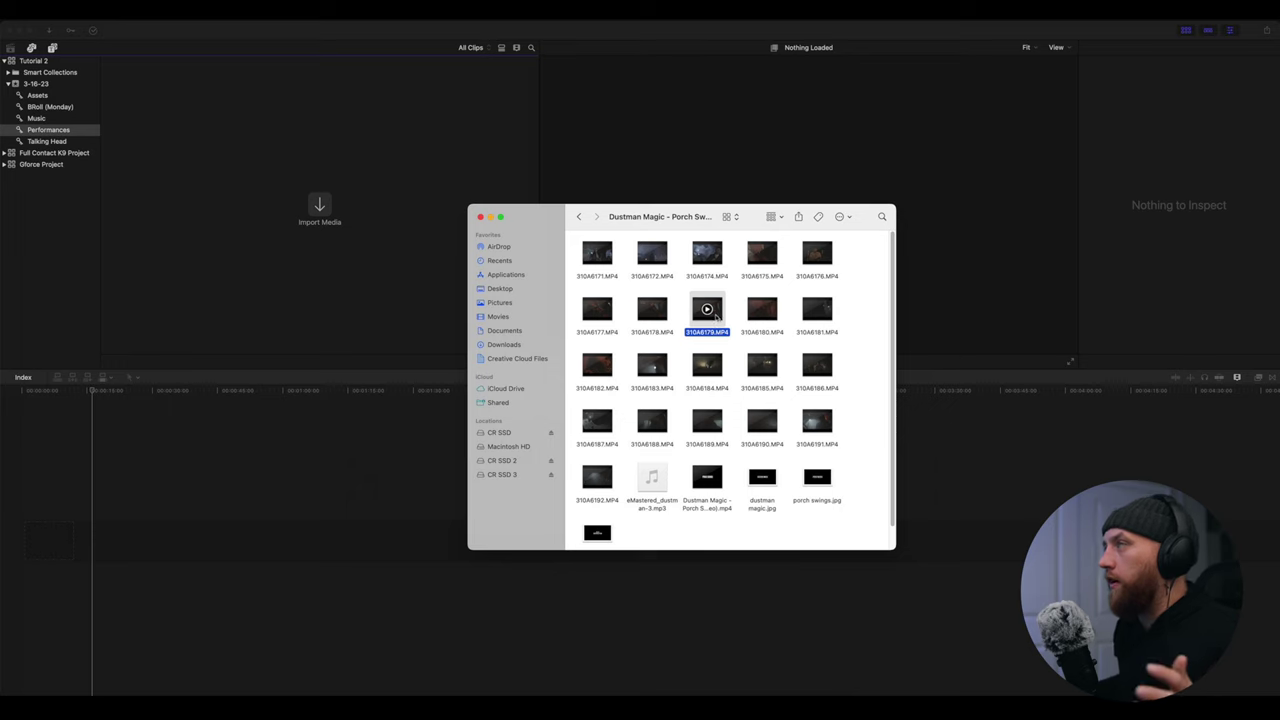
# Import clip 310A6179.MP4, filter to the Performances collection, and show the clip's properties
pyautogui.moveTo(719, 317); pyautogui.dragTo(232, 162)
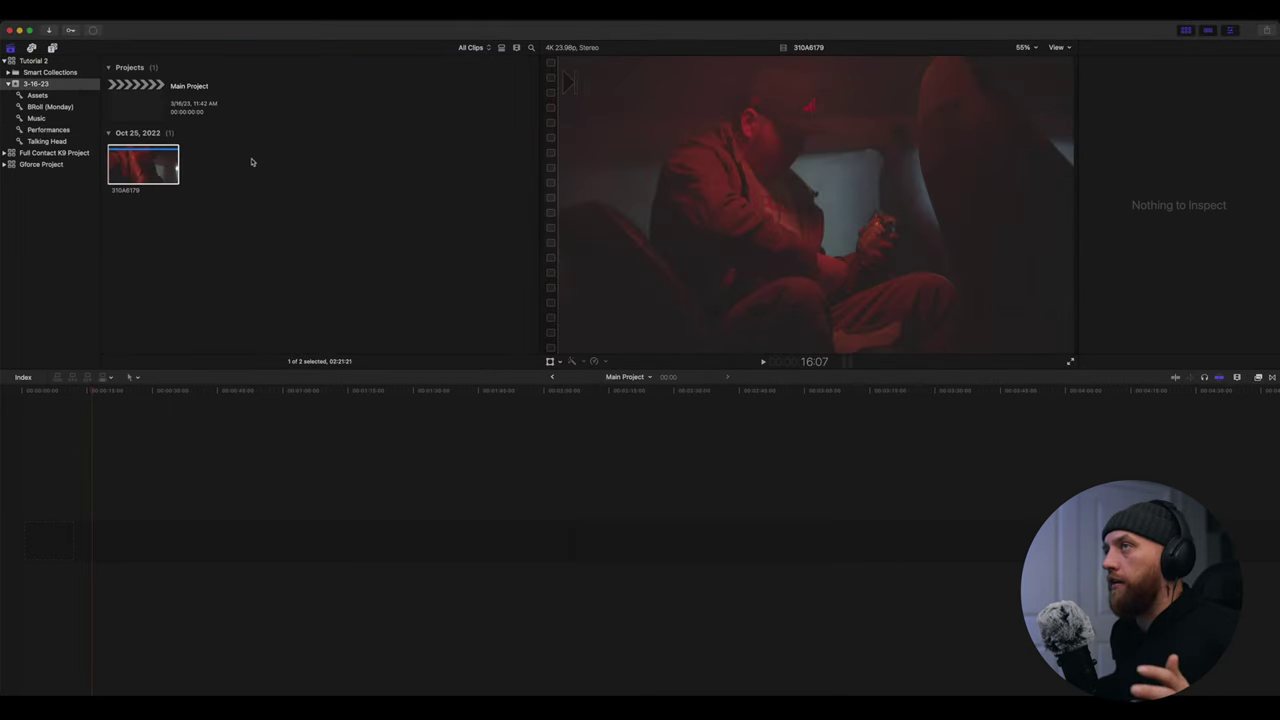
pyautogui.click(52, 127)
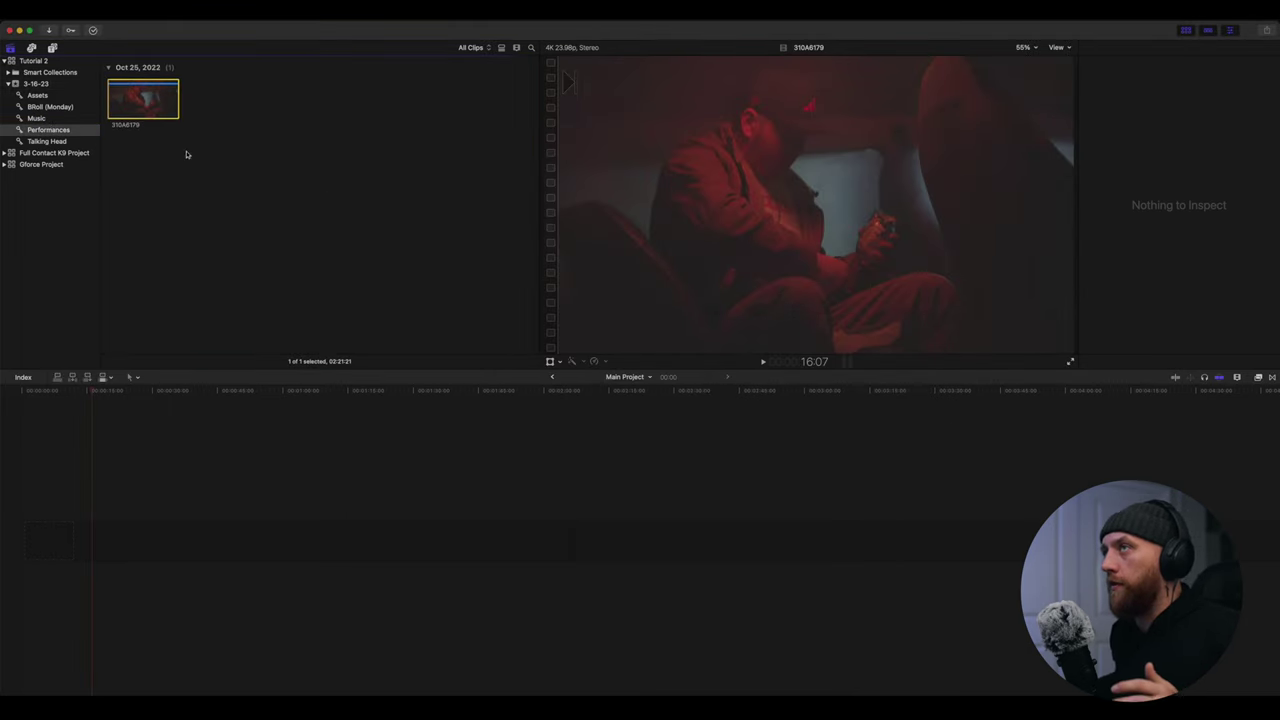
pyautogui.press('super+4')
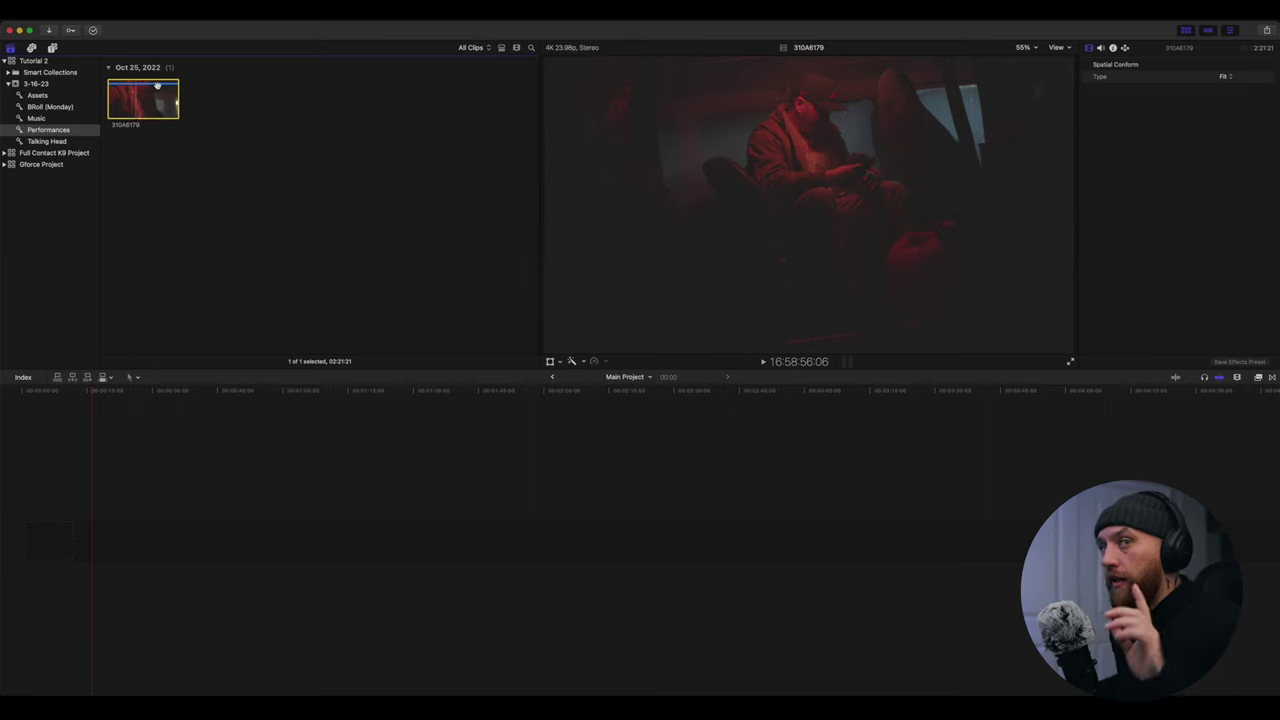
# Place clip 310A6179 in the timeline, trying a lift and gap extension before undoing them
pyautogui.moveTo(143, 100); pyautogui.dragTo(77, 470)
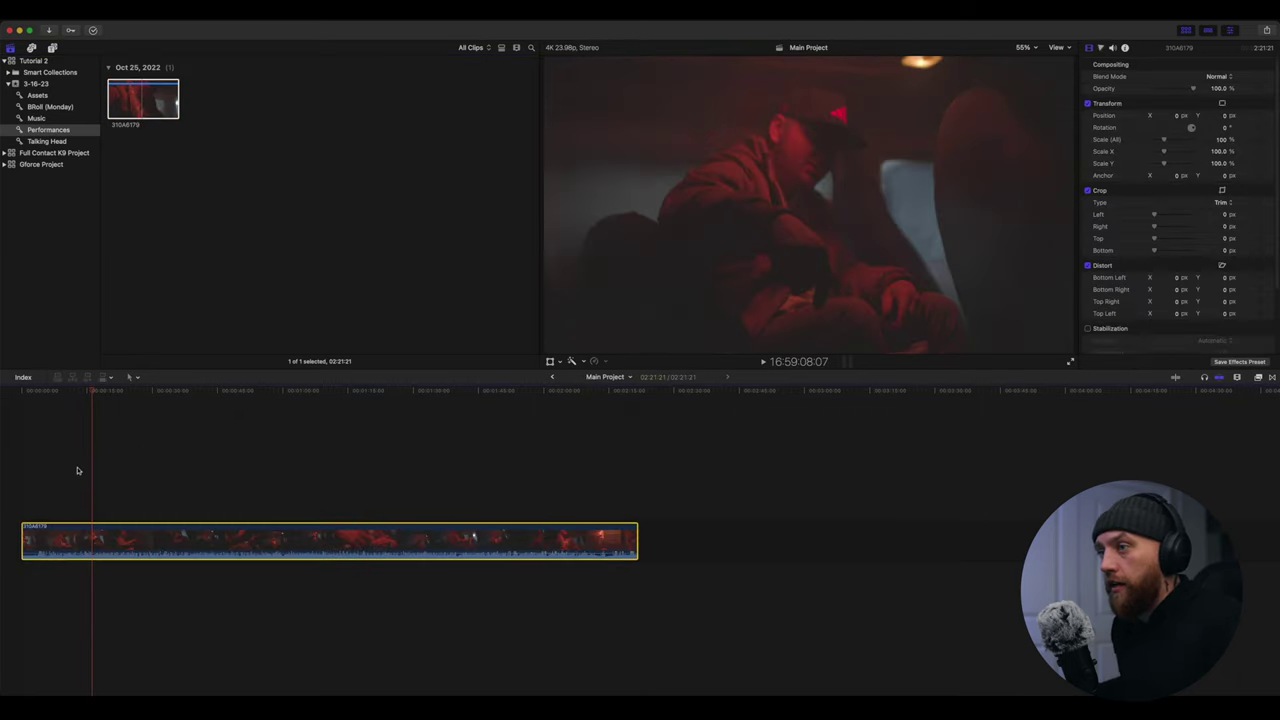
pyautogui.rightClick(169, 539)
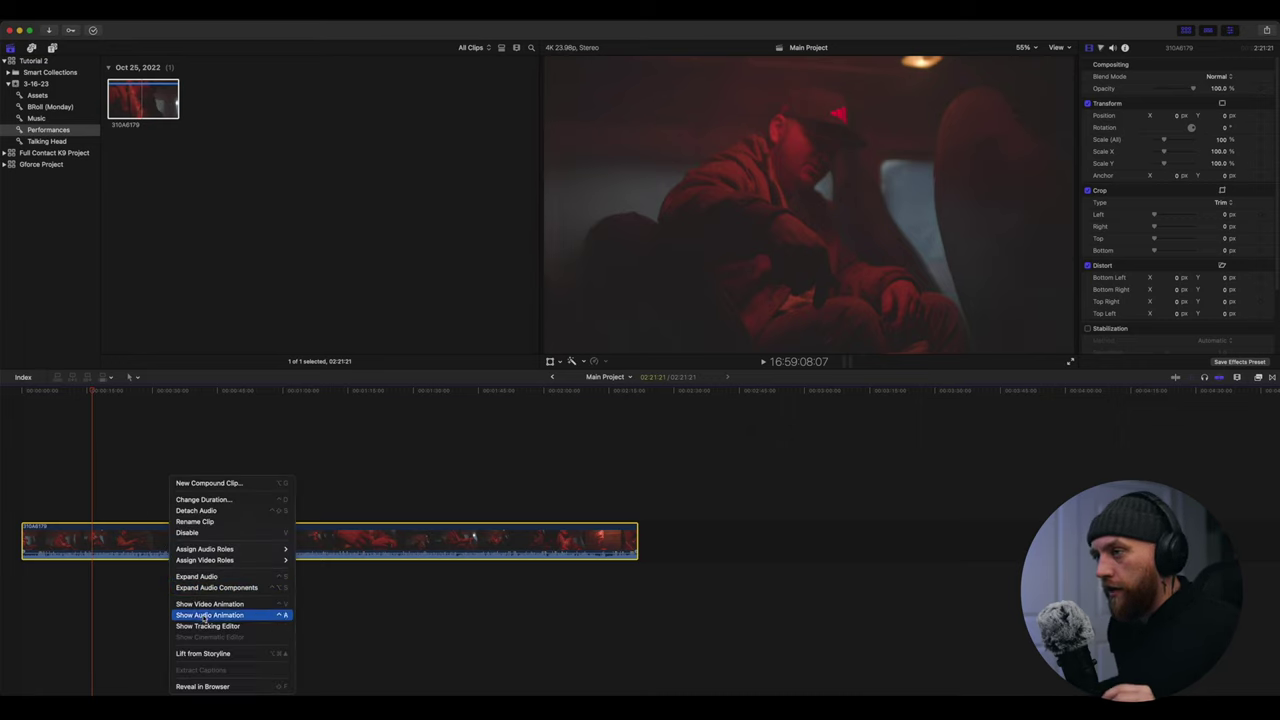
pyautogui.click(219, 654)
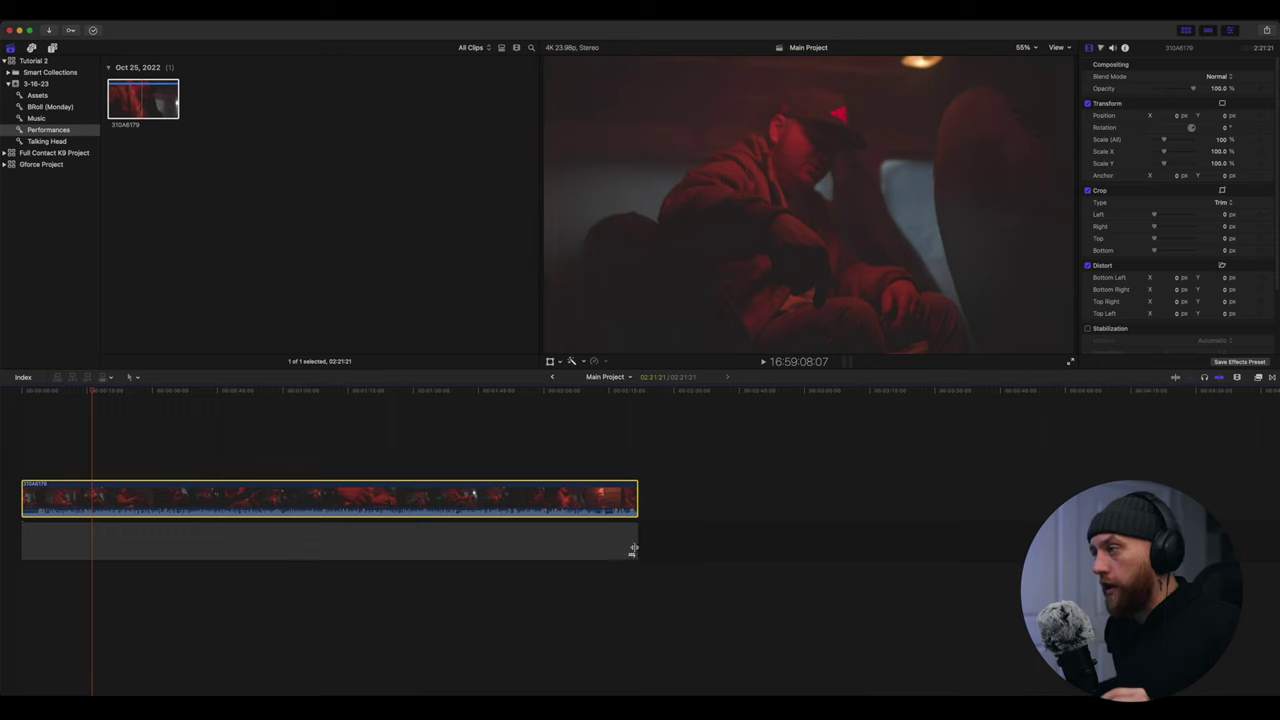
pyautogui.moveTo(633, 548); pyautogui.dragTo(973, 544)
pyautogui.press('super+z')
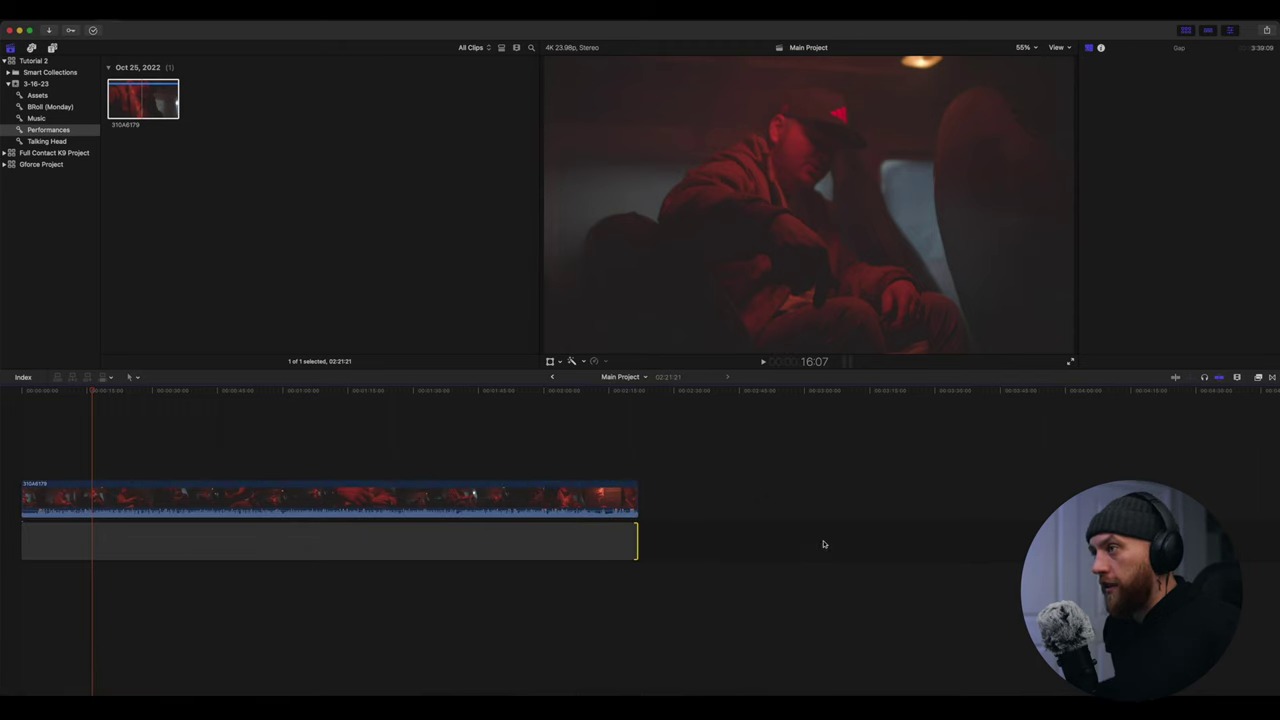
pyautogui.press('super+z')
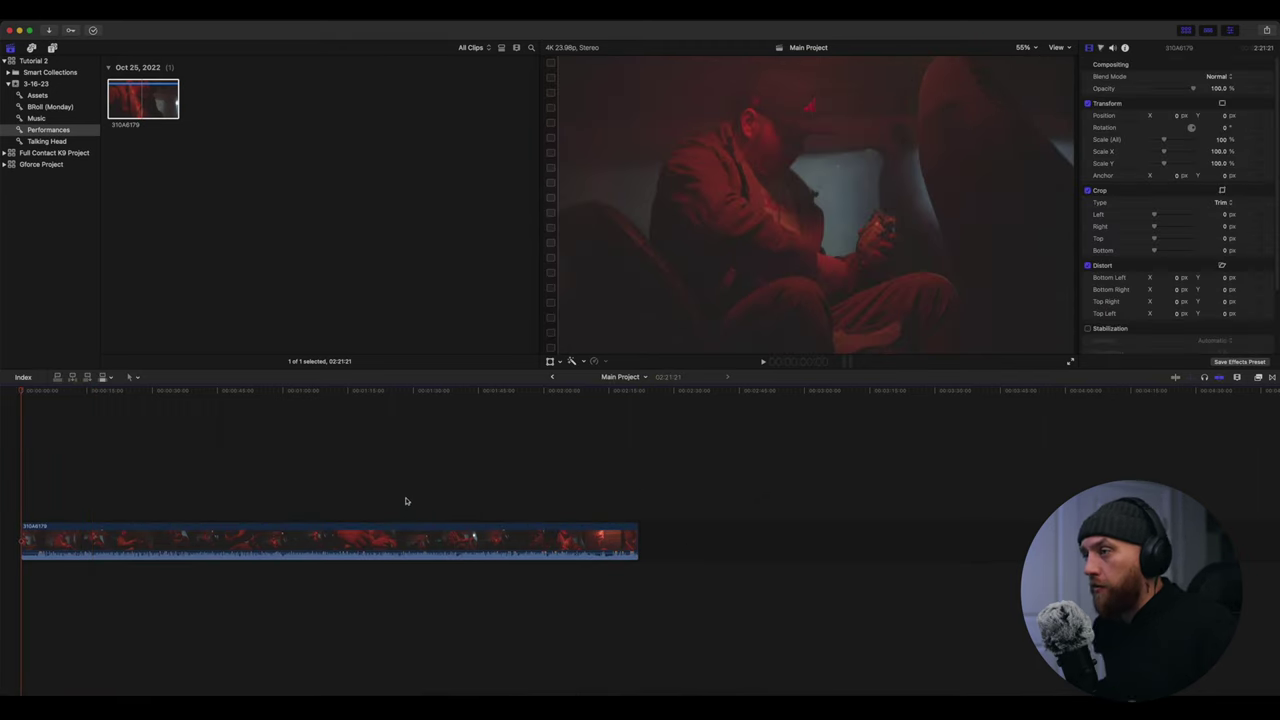
pyautogui.click(229, 509)
pyautogui.moveTo(578, 542)
pyautogui.mouseDown()
pyautogui.moveTo(770, 542)
pyautogui.moveTo(578, 542)
pyautogui.mouseUp()
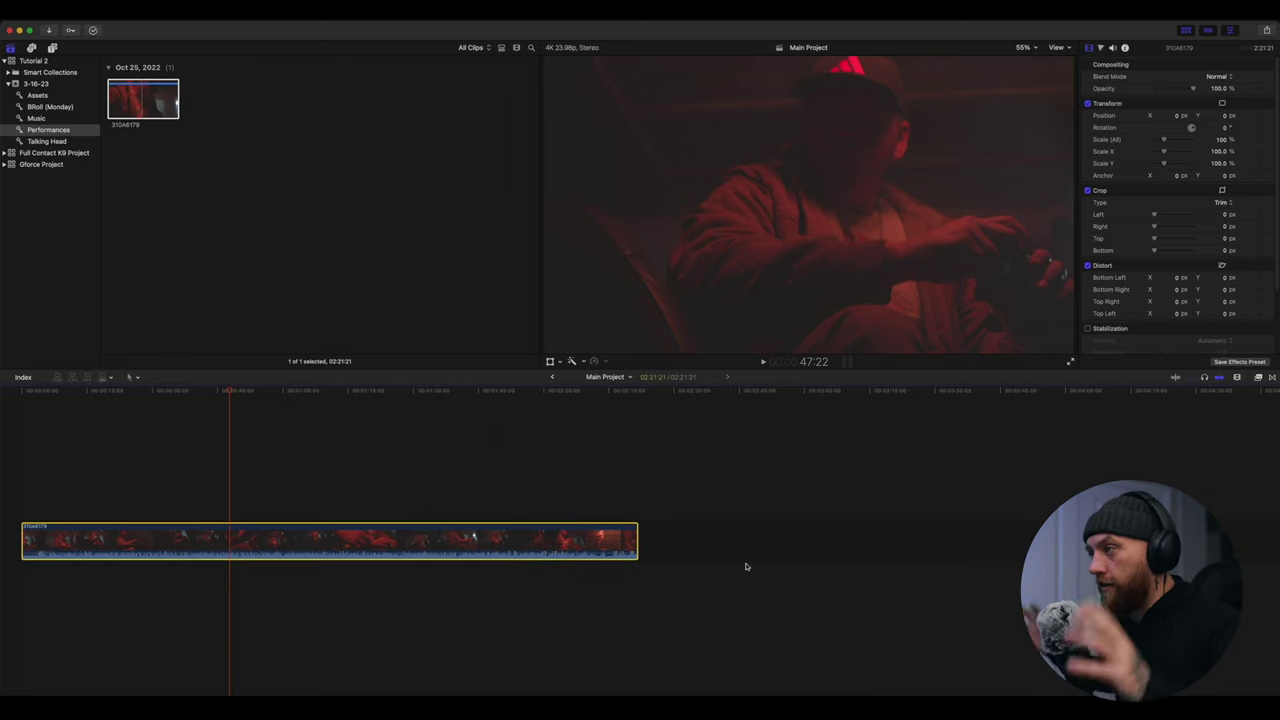
# Lift the clip above a gap, move it later, and lower its audio volume
pyautogui.rightClick(368, 540)
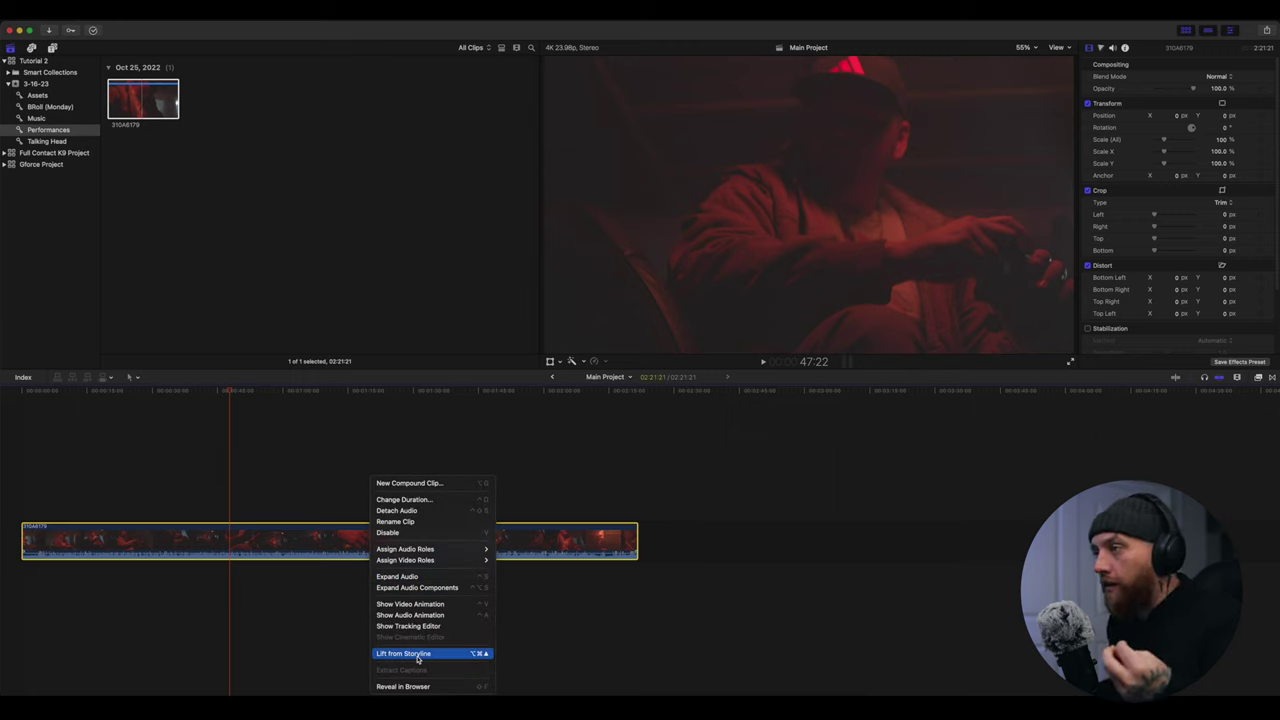
pyautogui.click(418, 655)
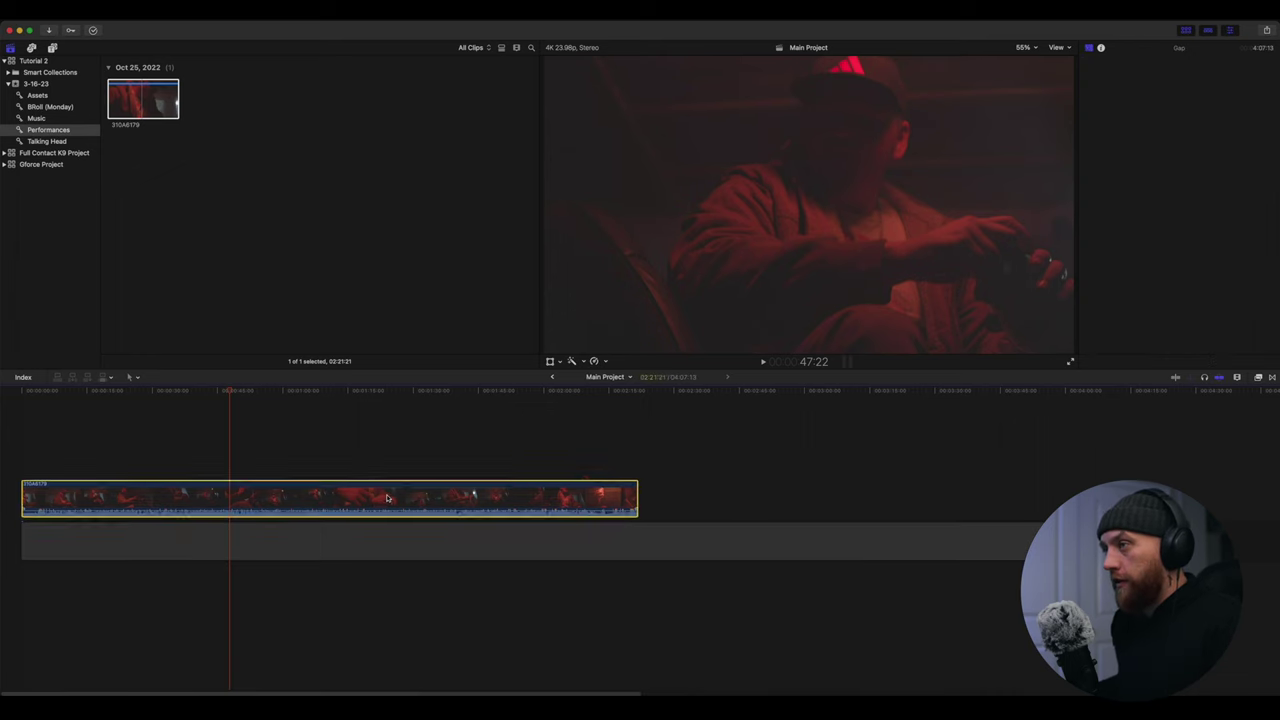
pyautogui.press('super+4')
pyautogui.moveTo(390, 495); pyautogui.dragTo(478, 469)
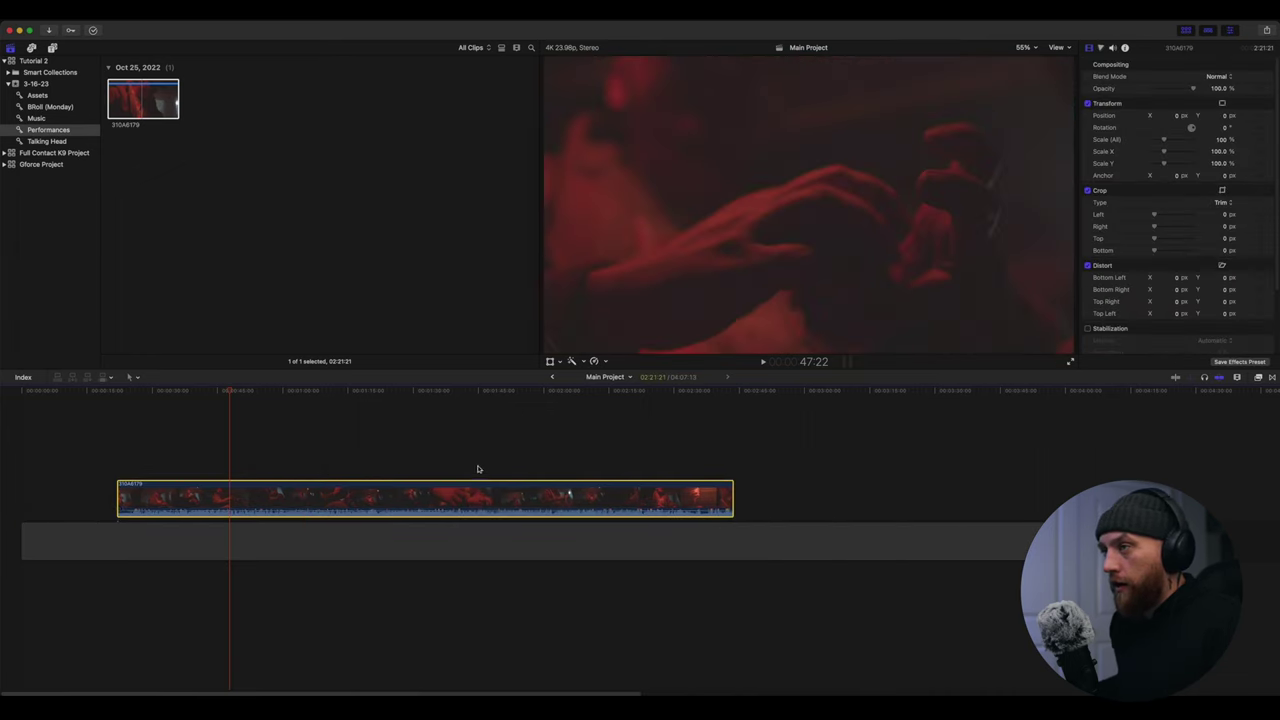
pyautogui.moveTo(312, 503); pyautogui.dragTo(309, 549)
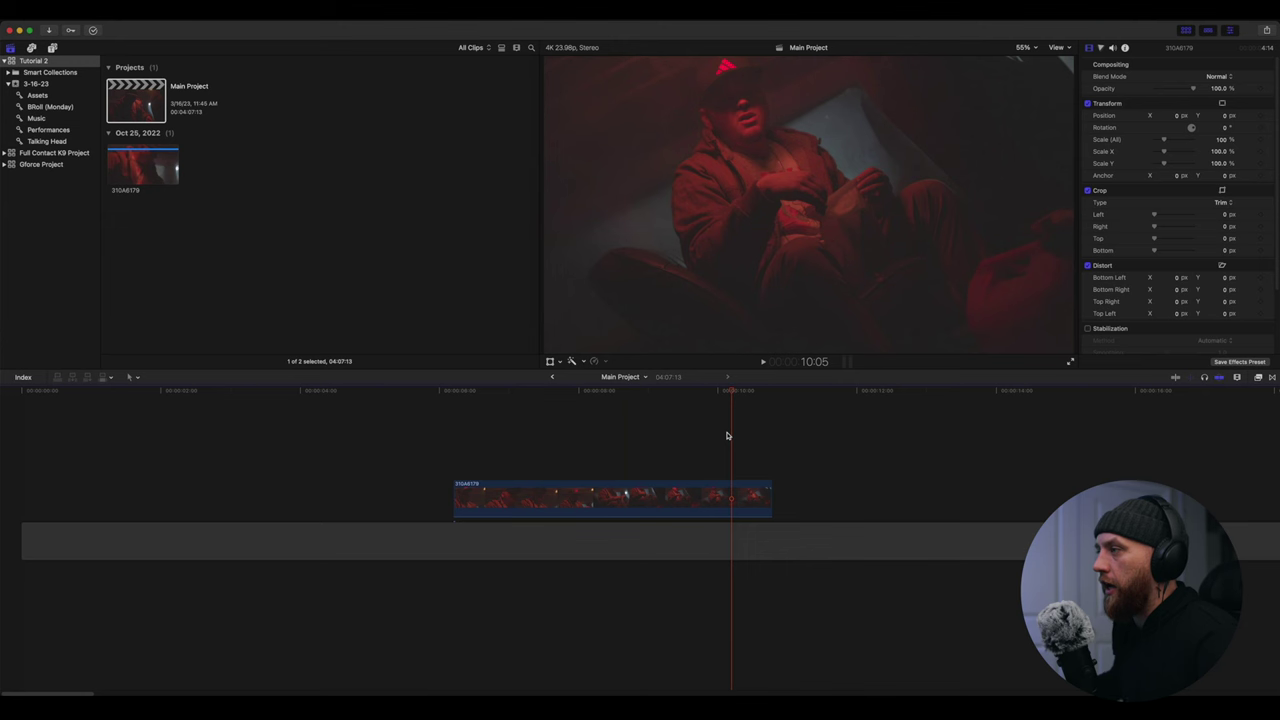
# Add a Color Wheels correction to clip 310A6179 in the Color inspector
pyautogui.click(718, 497)
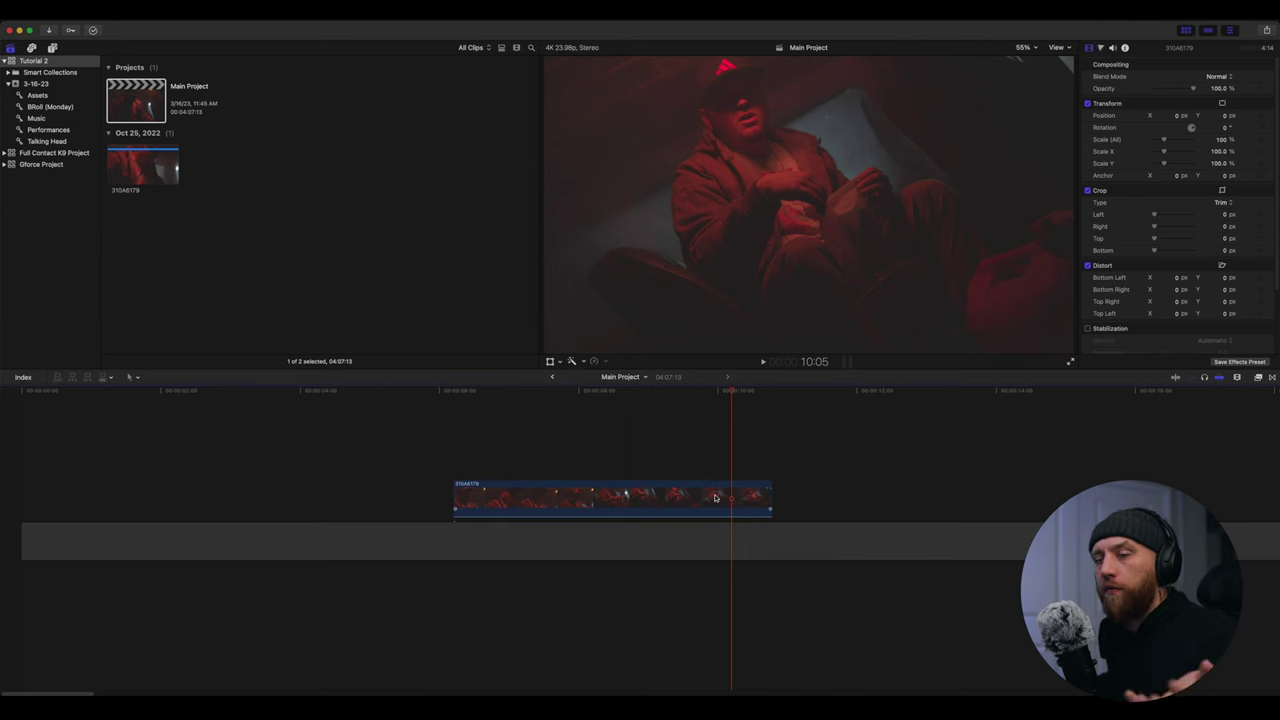
pyautogui.click(720, 489)
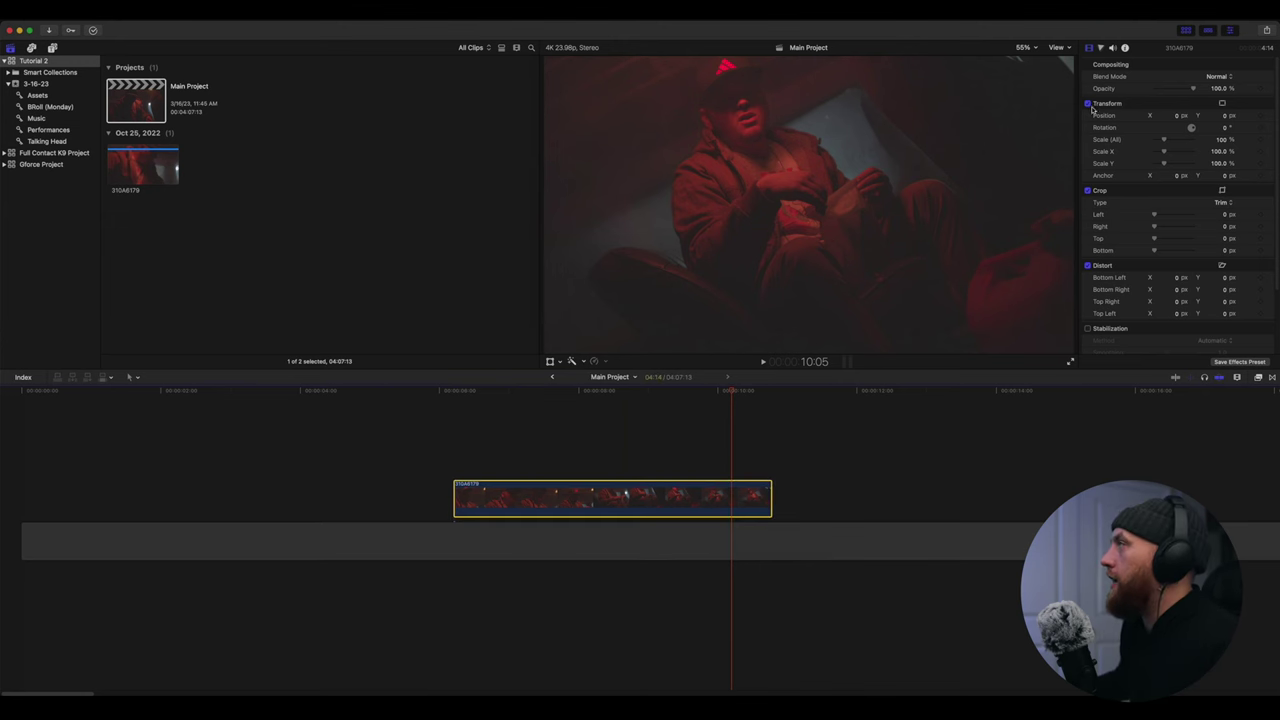
pyautogui.click(1102, 48)
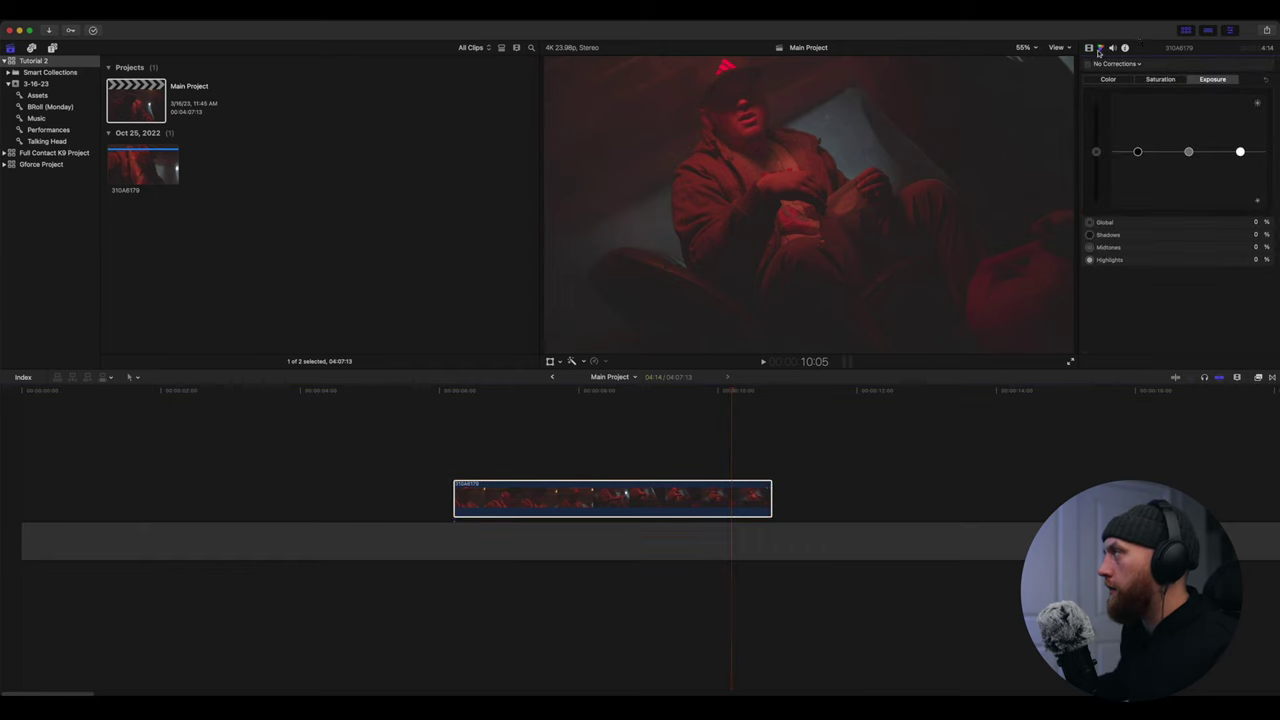
pyautogui.click(1133, 64)
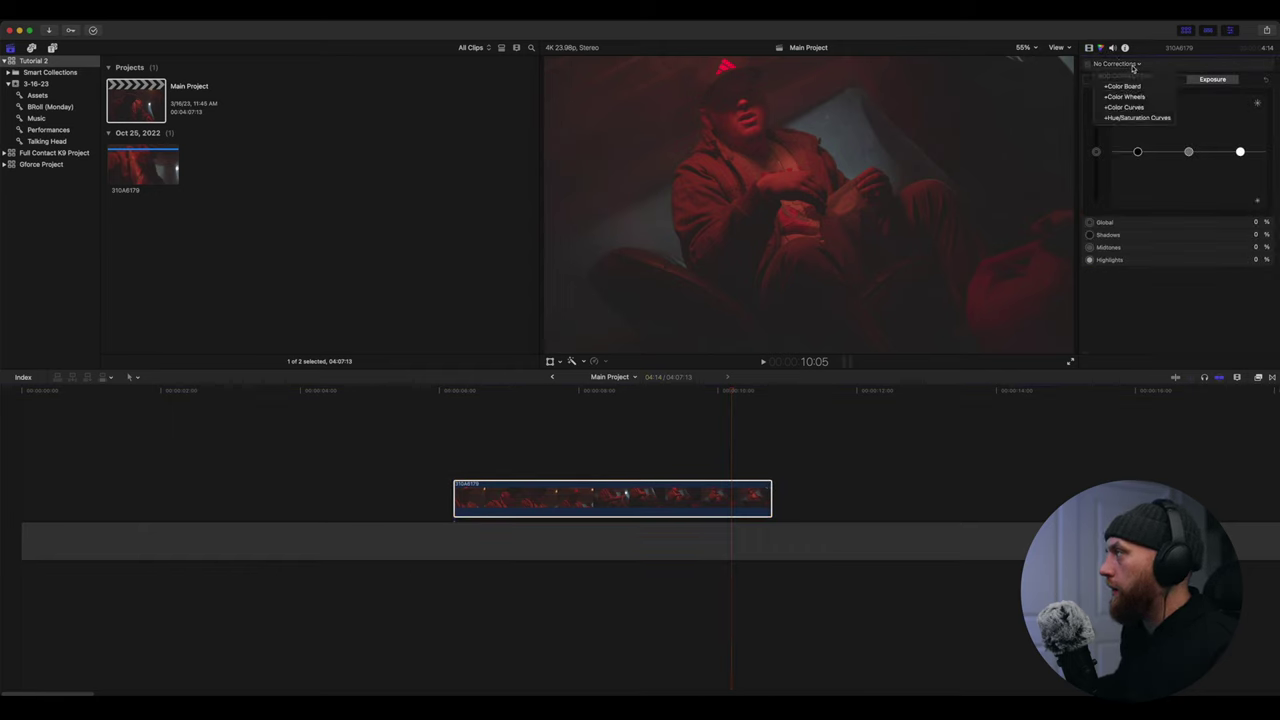
pyautogui.click(1125, 95)
# Switch to the Color workspace and enlarge the luma waveform over the vectorscope
pyautogui.click(262, 10)
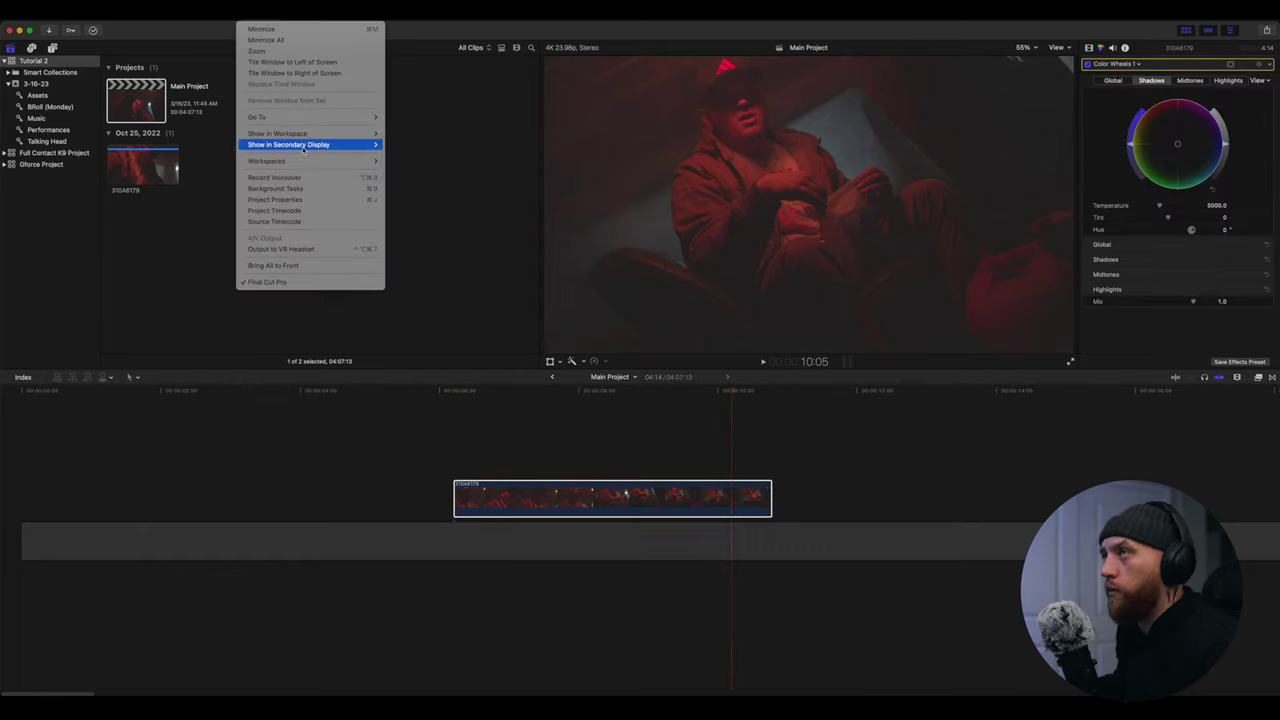
pyautogui.moveTo(330, 161)
pyautogui.click(430, 161)
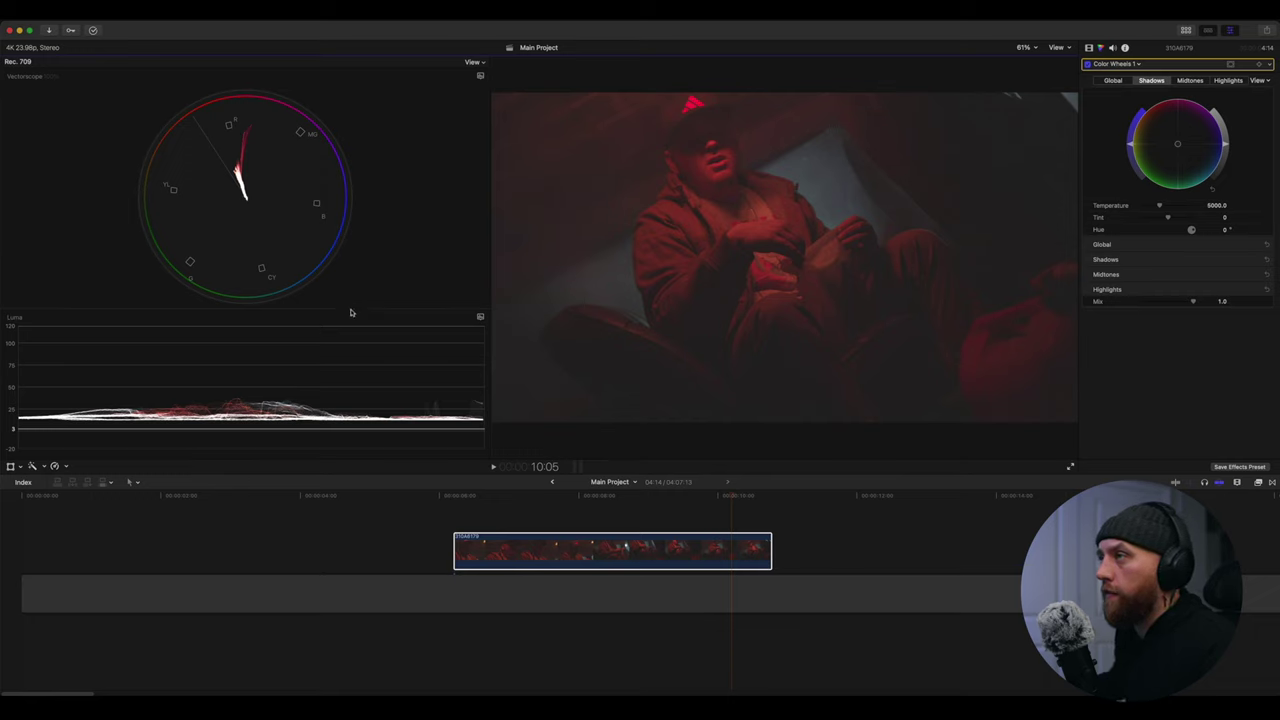
pyautogui.moveTo(350, 313); pyautogui.dragTo(353, 165)
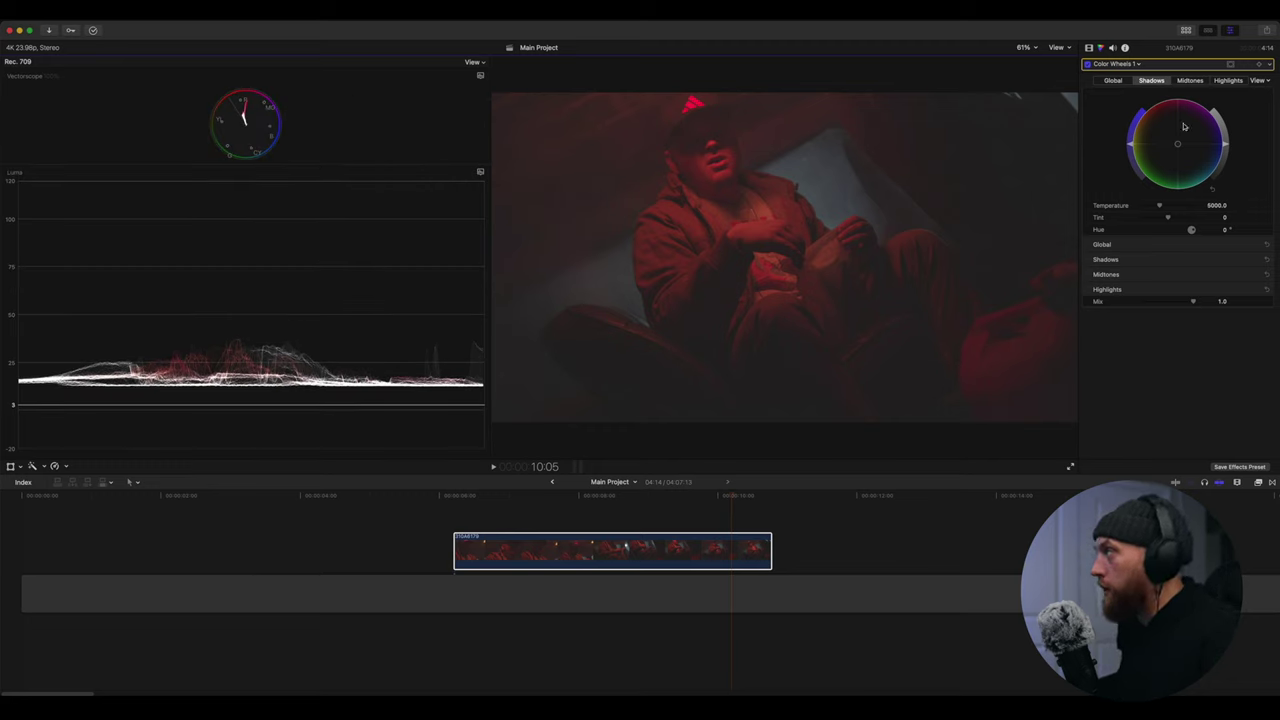
# Darken the shadows and brighten the highlights, comparing with the correction toggled off
pyautogui.moveTo(1225, 146); pyautogui.dragTo(1226, 151)
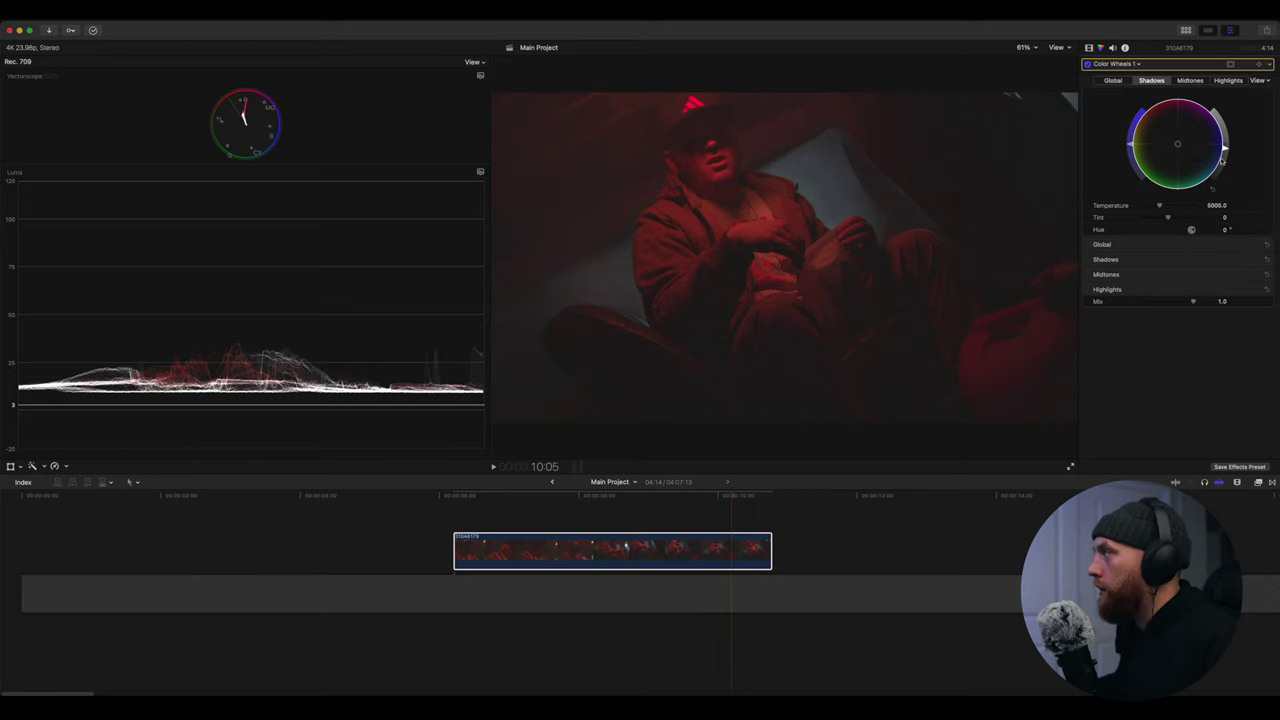
pyautogui.moveTo(1227, 150)
pyautogui.mouseDown()
pyautogui.moveTo(1226, 163)
pyautogui.moveTo(1220, 116)
pyautogui.moveTo(1226, 157)
pyautogui.mouseUp()
pyautogui.click(1229, 80)
pyautogui.click(1190, 80)
pyautogui.click(1152, 80)
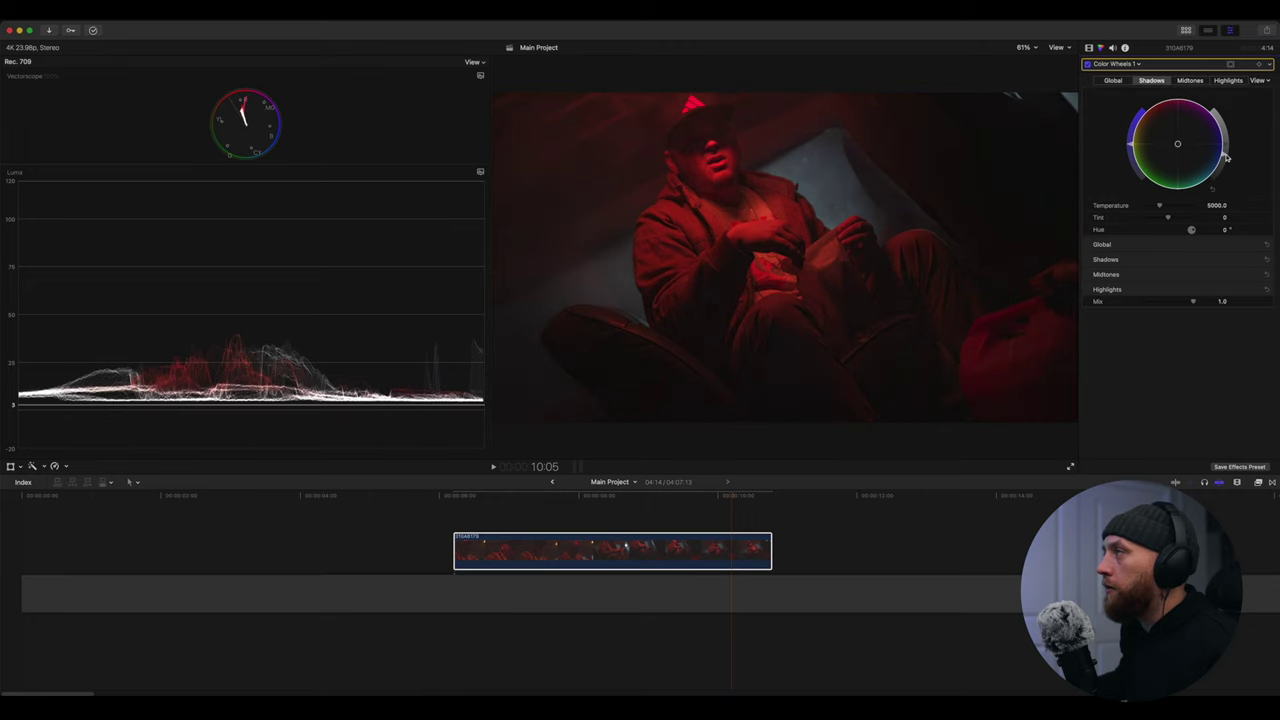
pyautogui.click(1227, 80)
pyautogui.click(1088, 64)
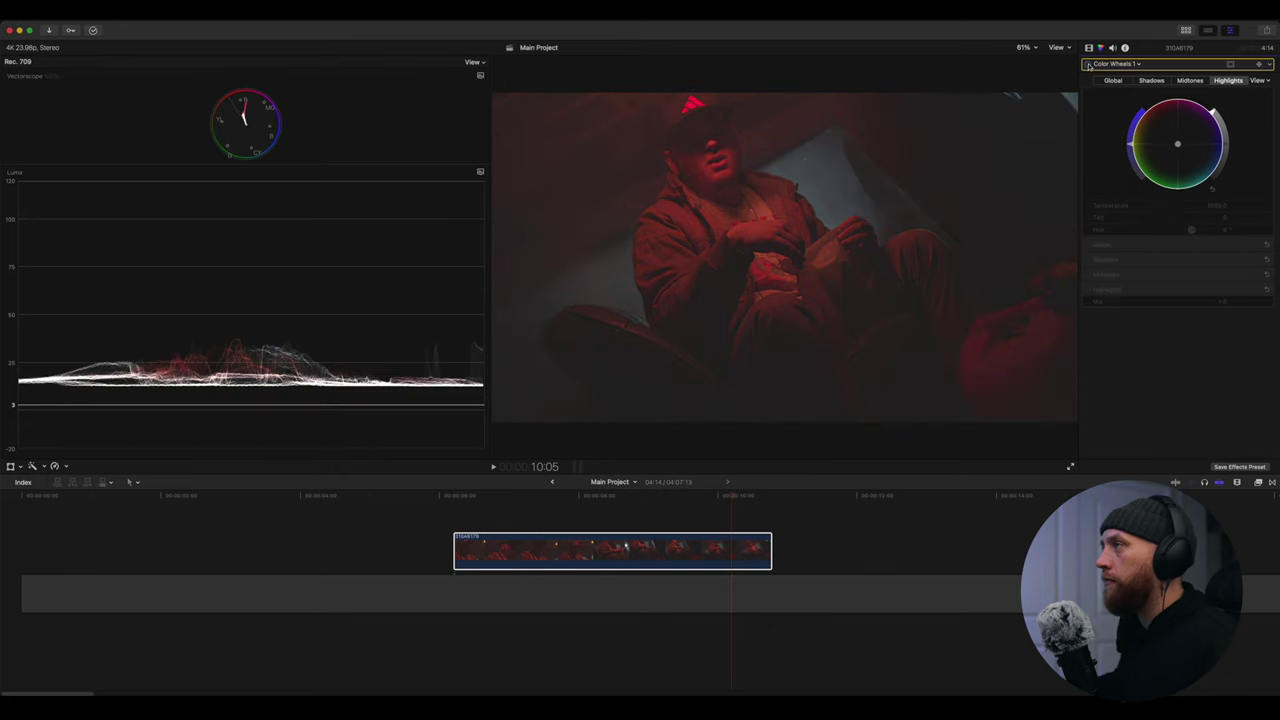
pyautogui.click(1088, 64)
pyautogui.click(1140, 64)
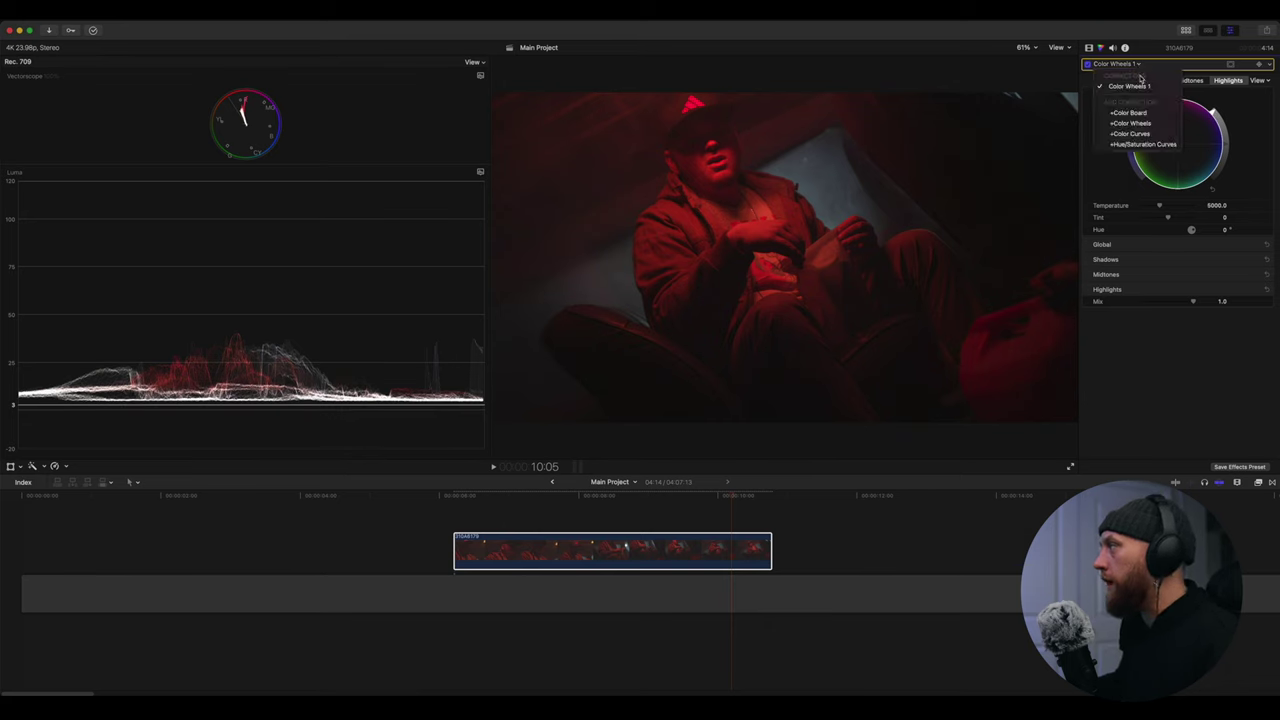
# Add Color Curves and bend the Luma curve into an S, adjusting white and black points
pyautogui.click(1156, 129)
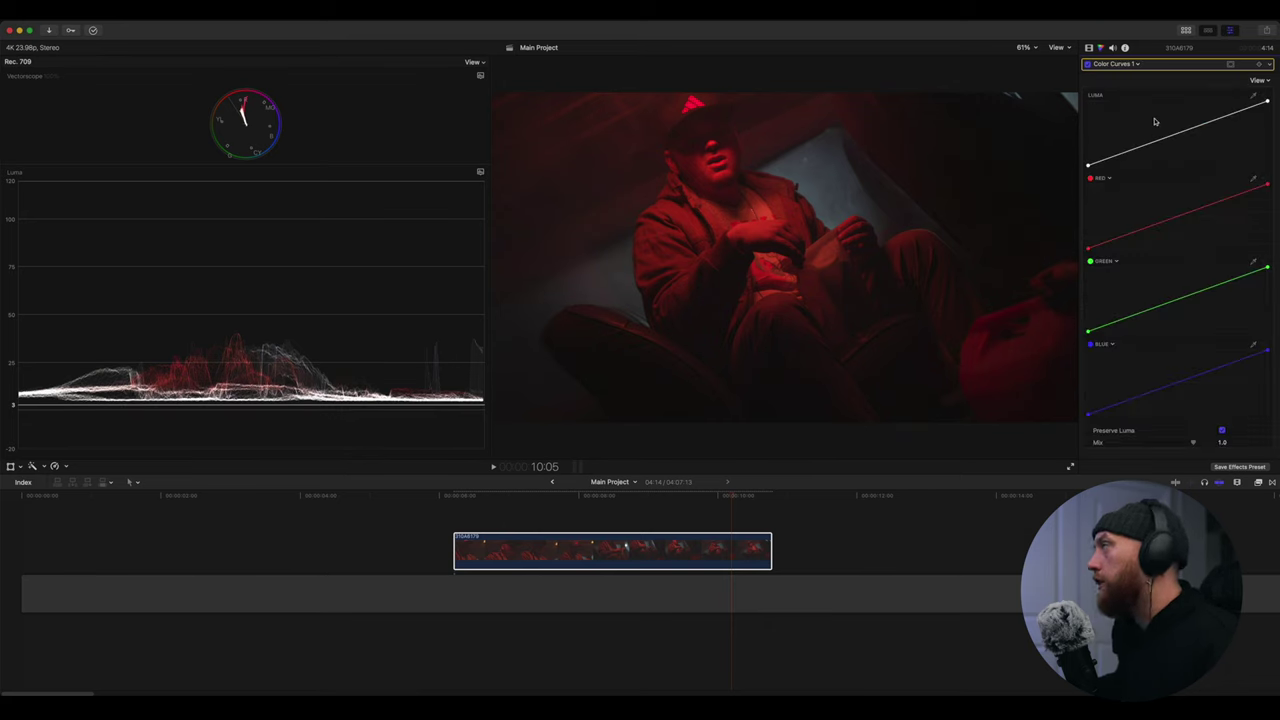
pyautogui.moveTo(1130, 152); pyautogui.dragTo(1129, 153)
pyautogui.click(1215, 119)
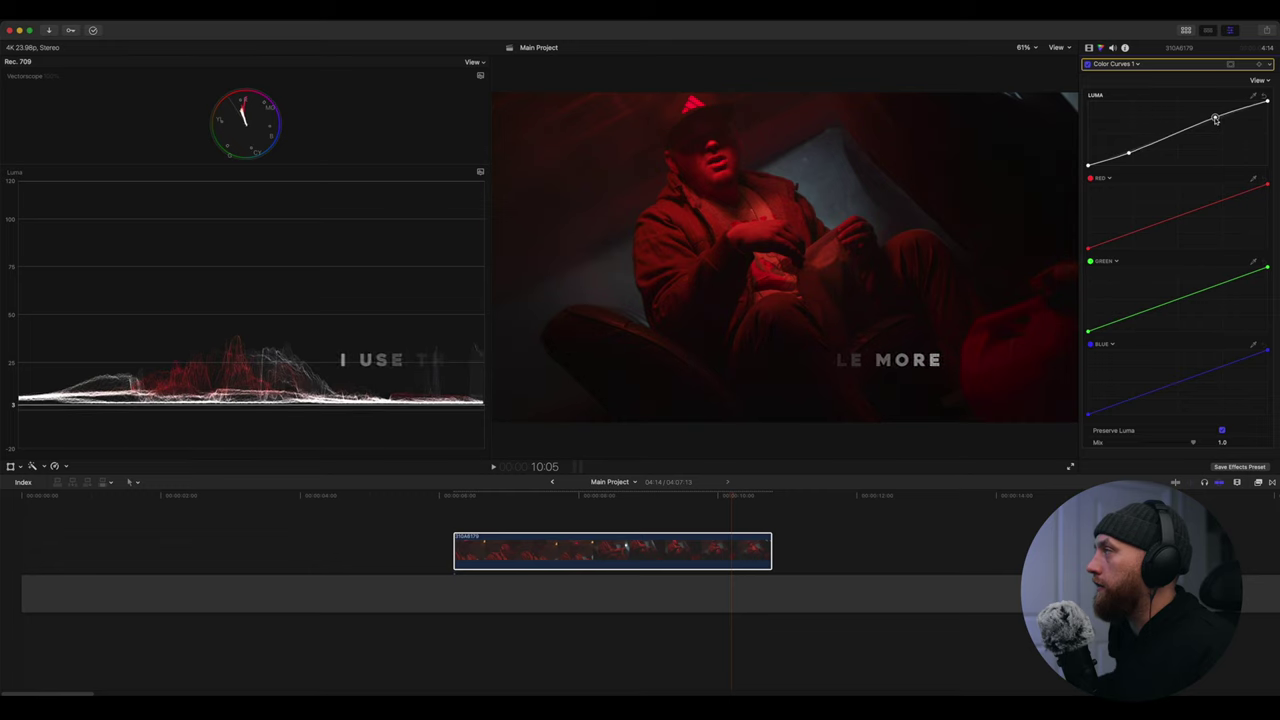
pyautogui.moveTo(1268, 103); pyautogui.dragTo(1268, 109)
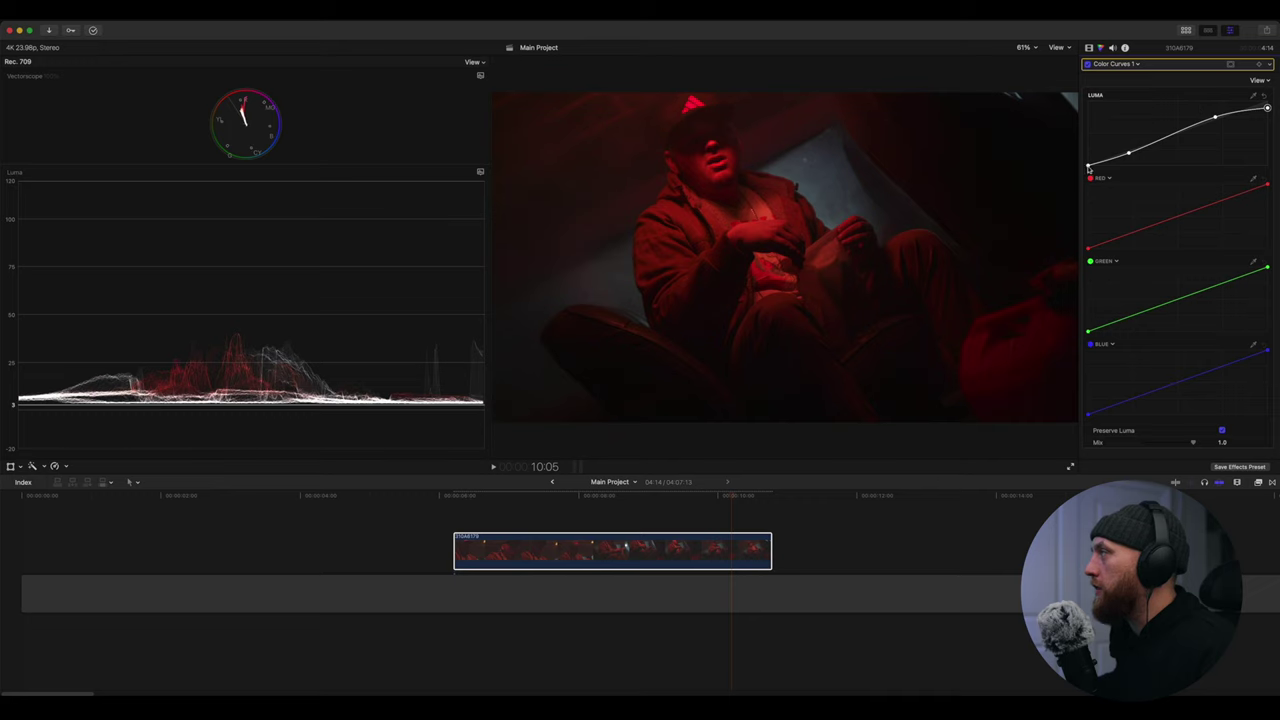
pyautogui.moveTo(1089, 169); pyautogui.dragTo(1088, 166)
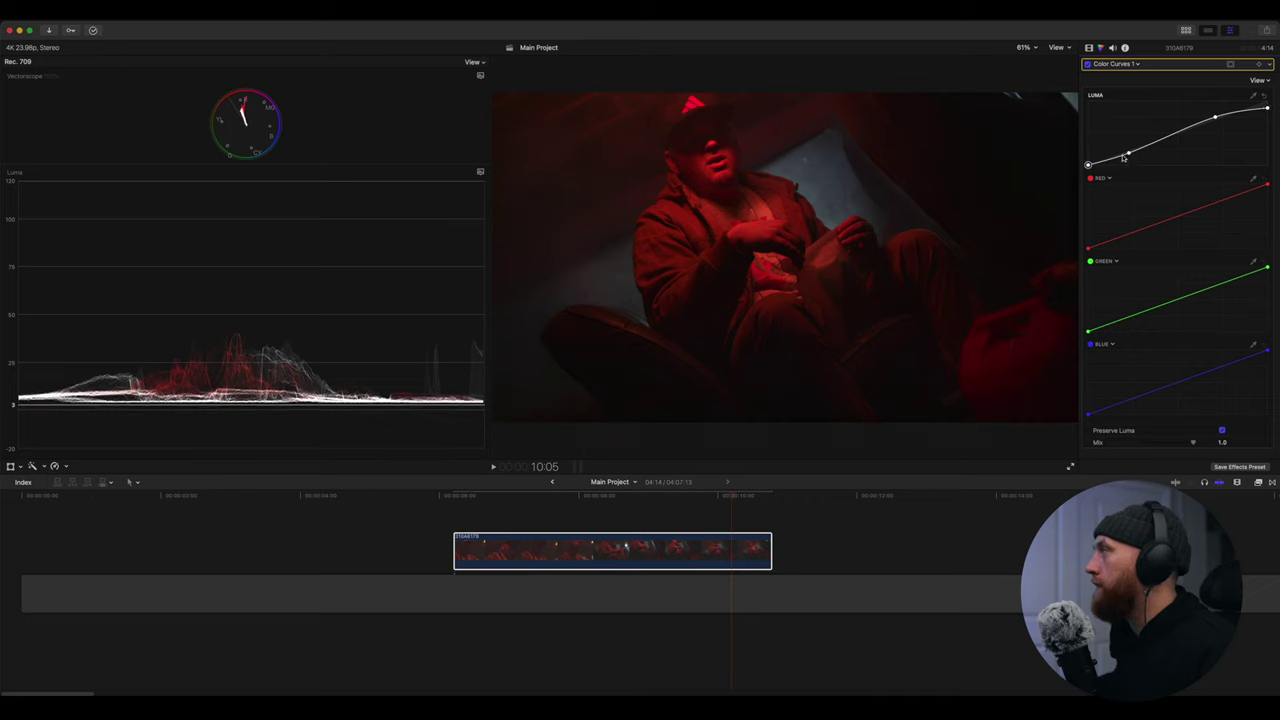
# Add one more Luma point, compare with curves off, and add Hue/Saturation Curves
pyautogui.click(1128, 155)
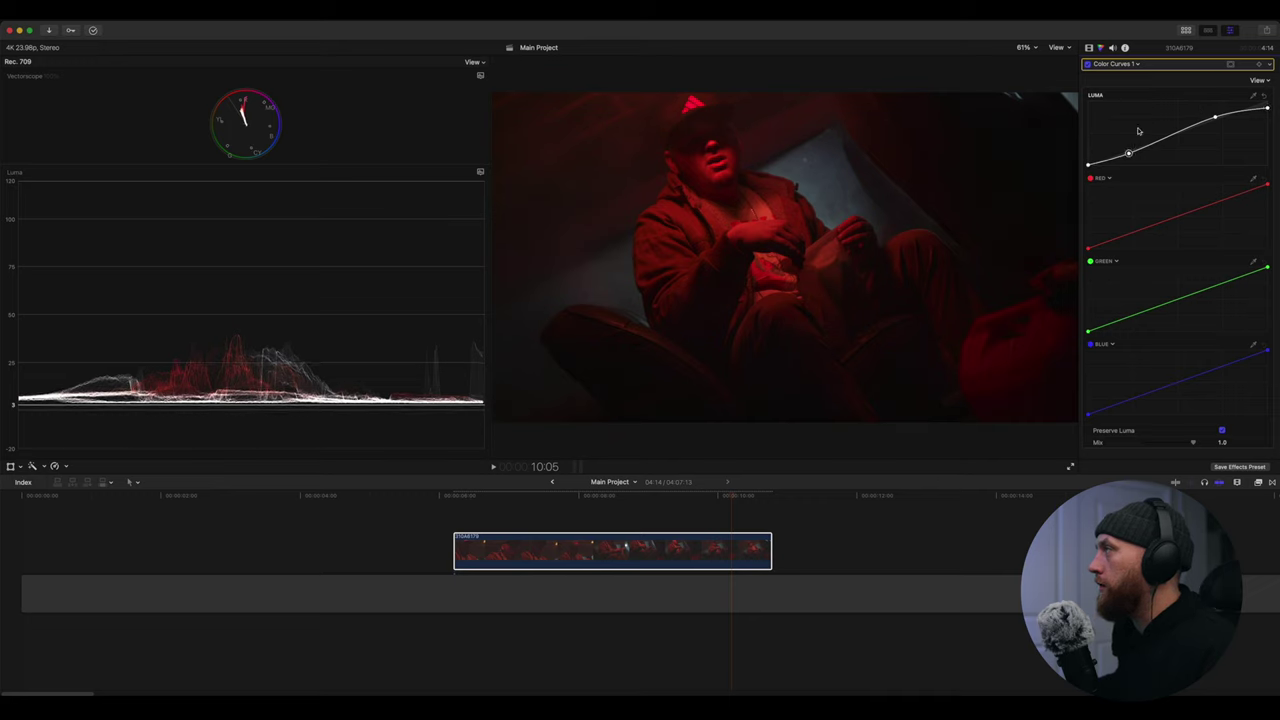
pyautogui.click(1088, 65)
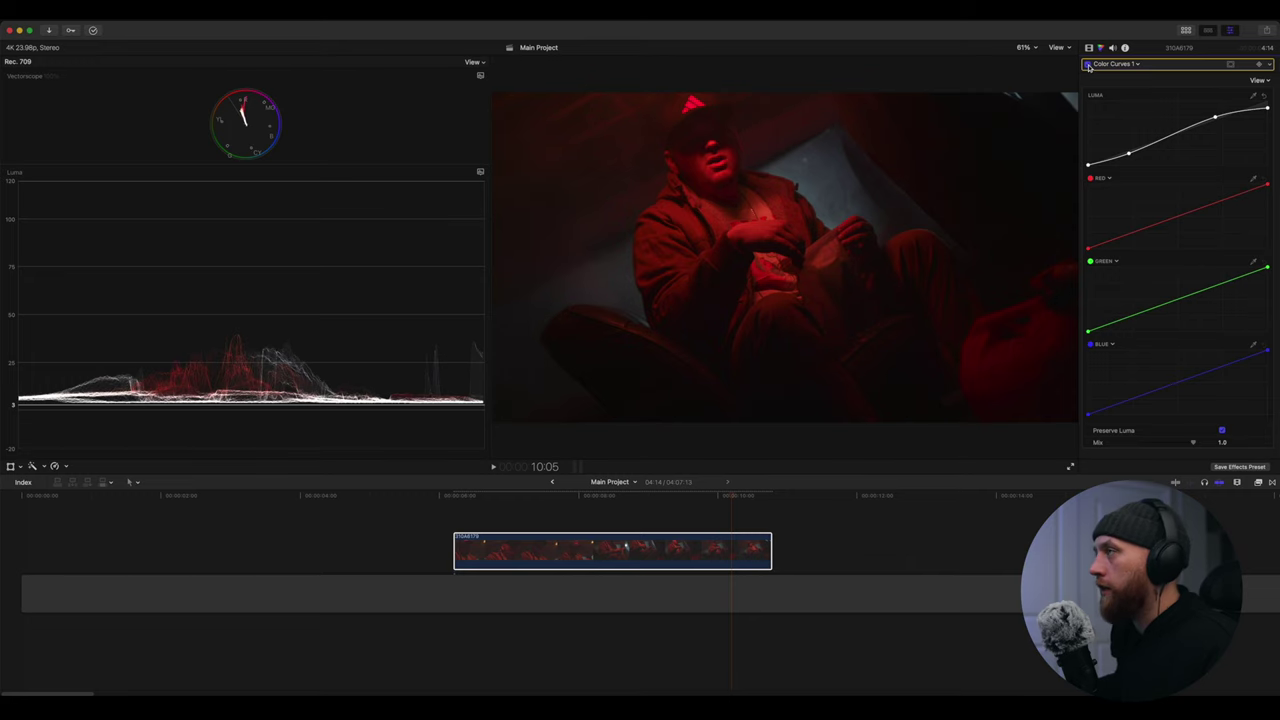
pyautogui.click(1146, 61)
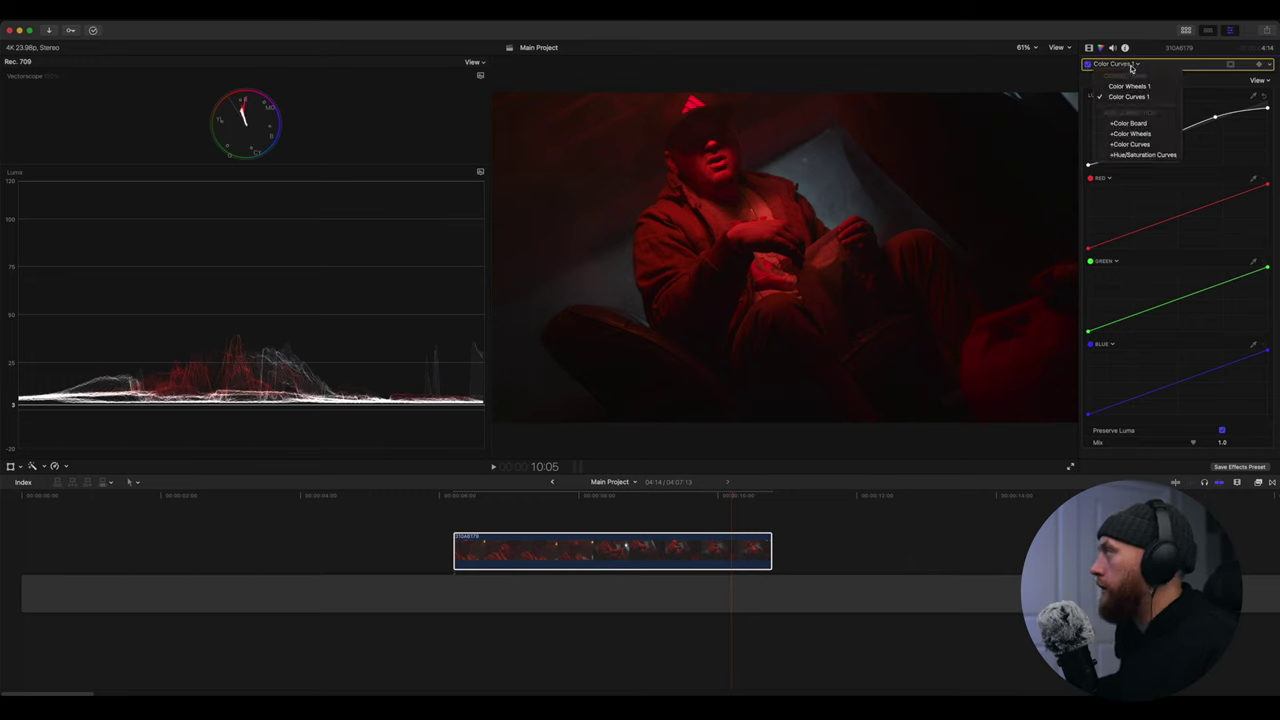
pyautogui.click(1155, 150)
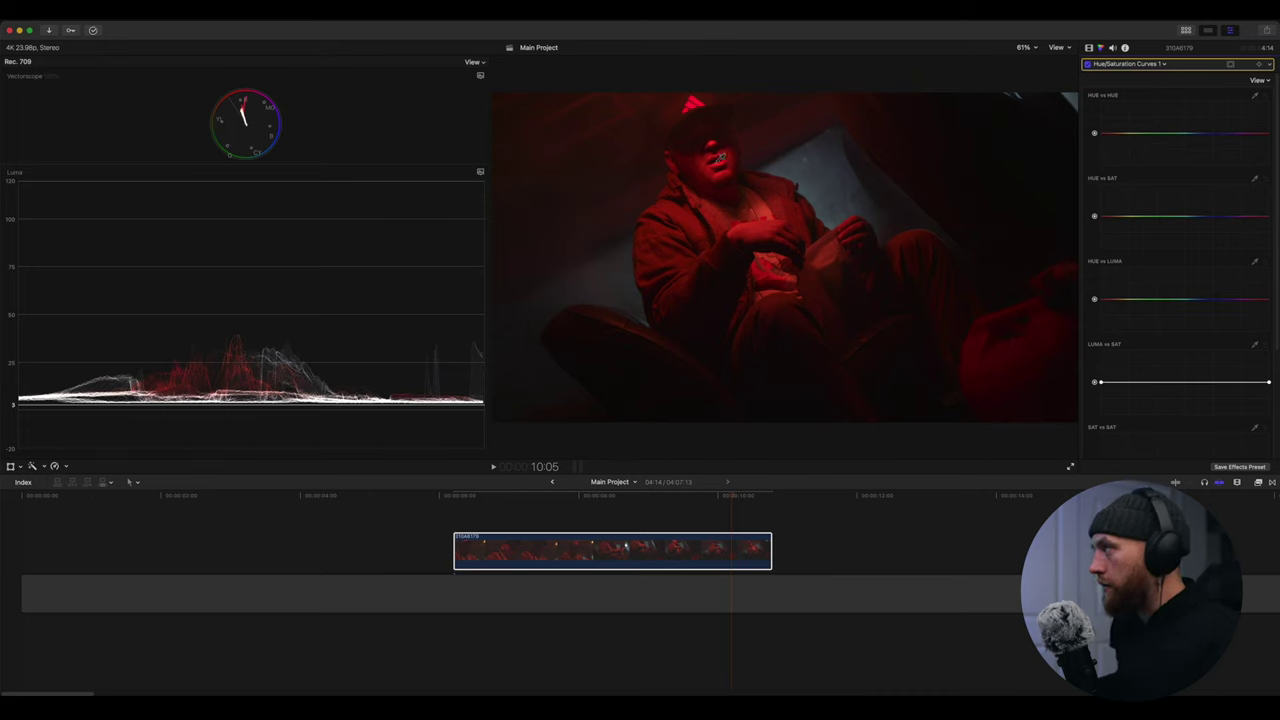
# Sample hues from the picture and raise a bump on the Hue vs Hue curve
pyautogui.click(1008, 173)
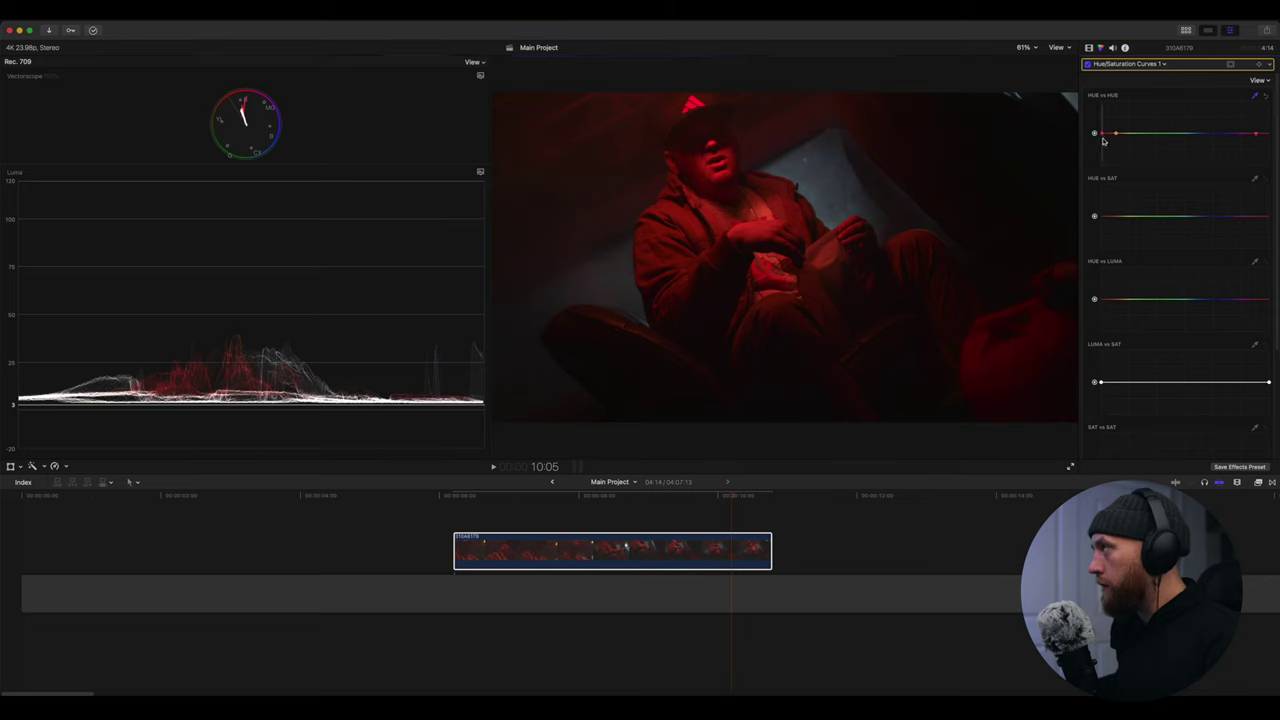
pyautogui.moveTo(1105, 141); pyautogui.dragTo(1102, 137)
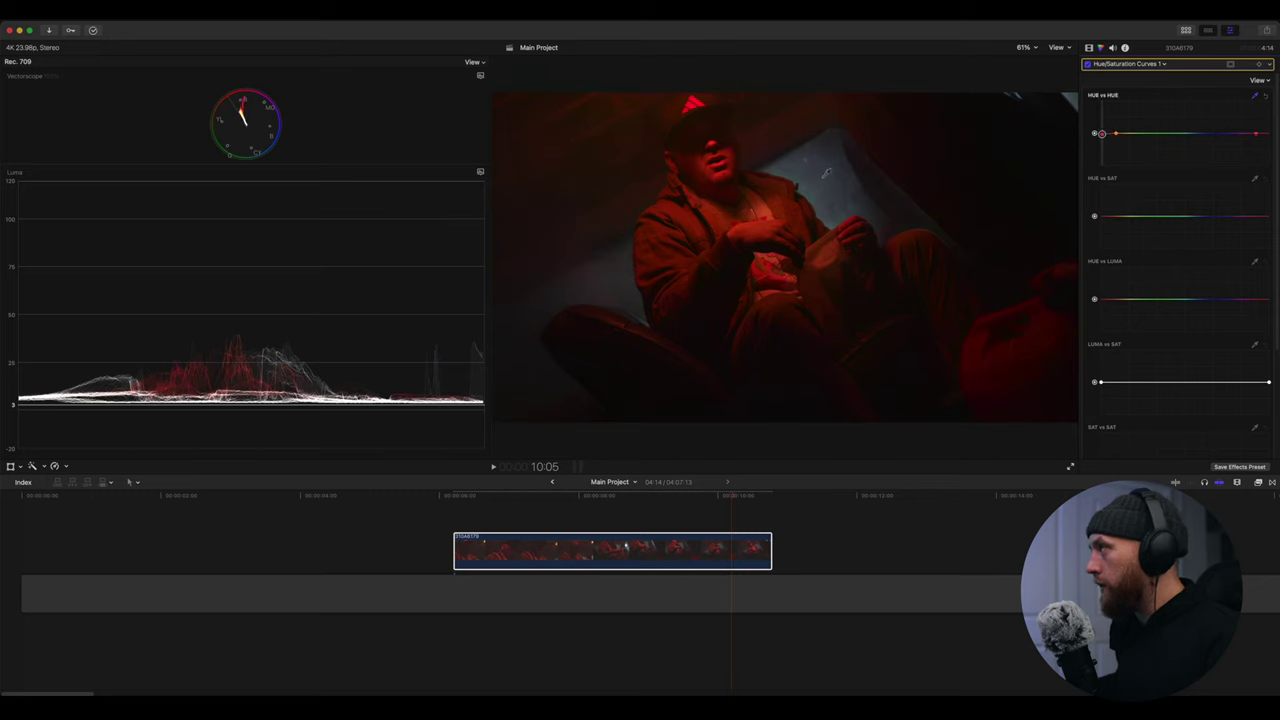
pyautogui.click(824, 175)
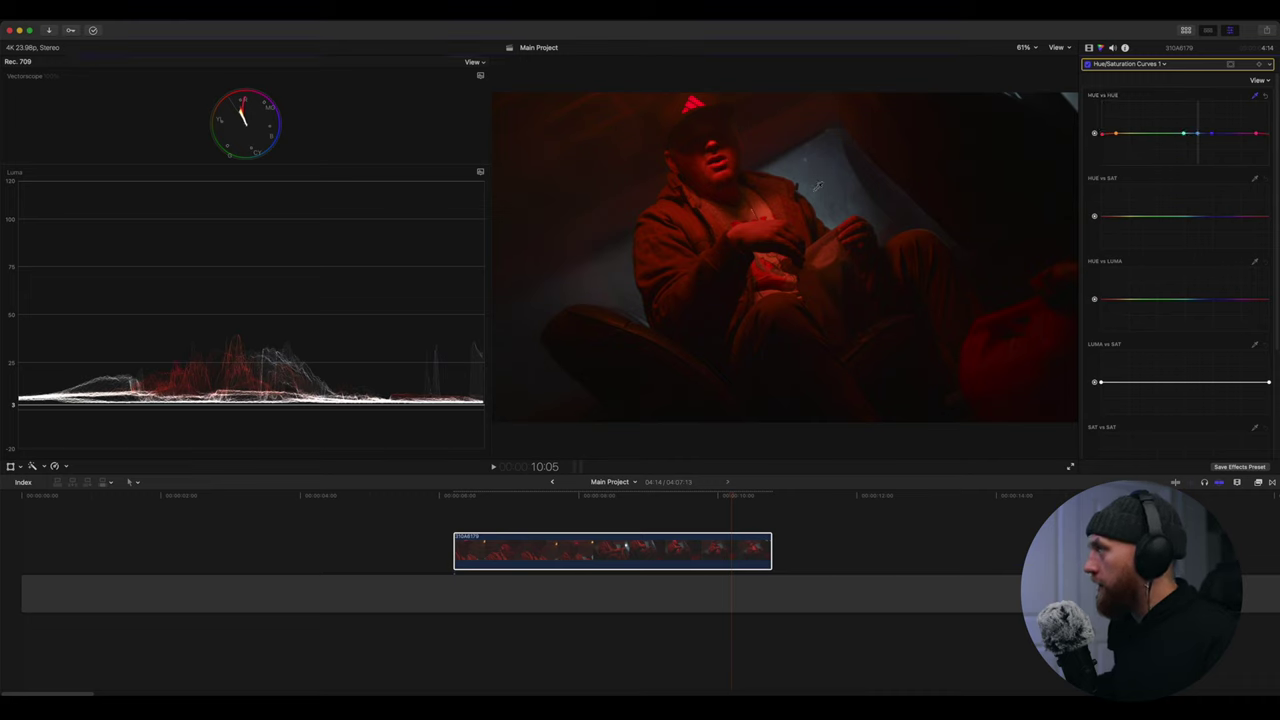
pyautogui.moveTo(1184, 133); pyautogui.dragTo(1200, 135)
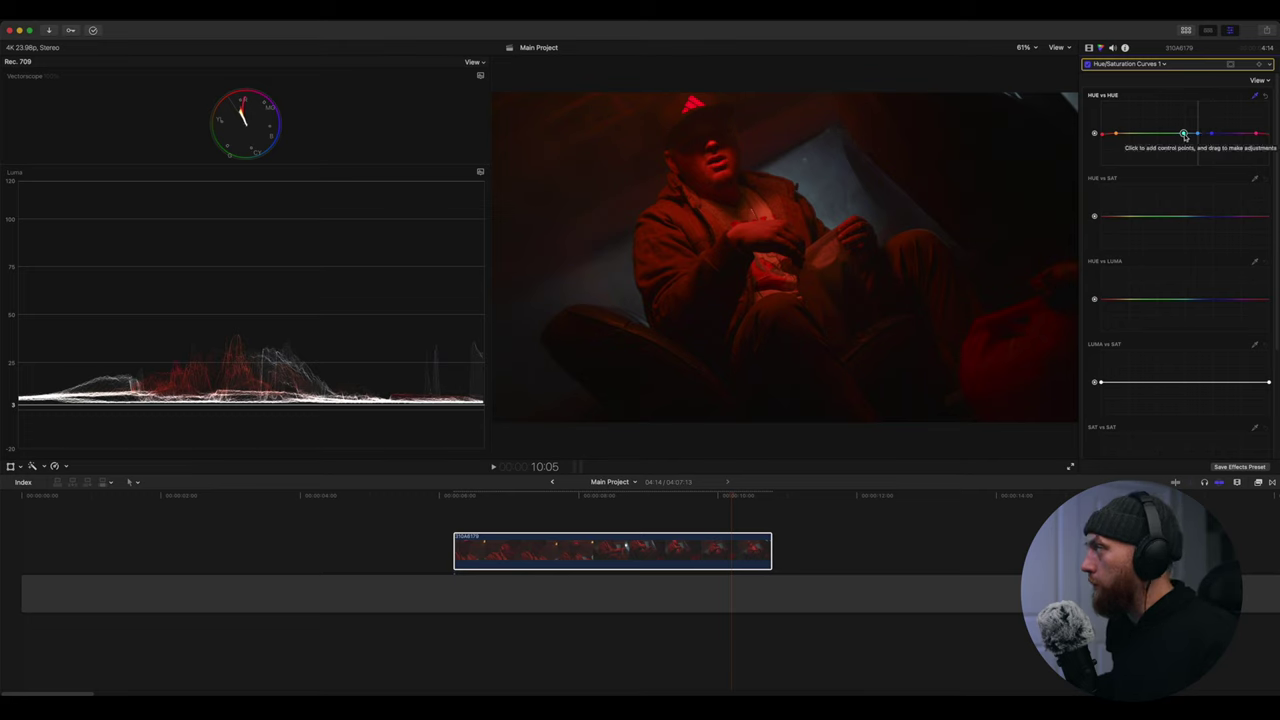
pyautogui.moveTo(1184, 134); pyautogui.dragTo(1176, 135)
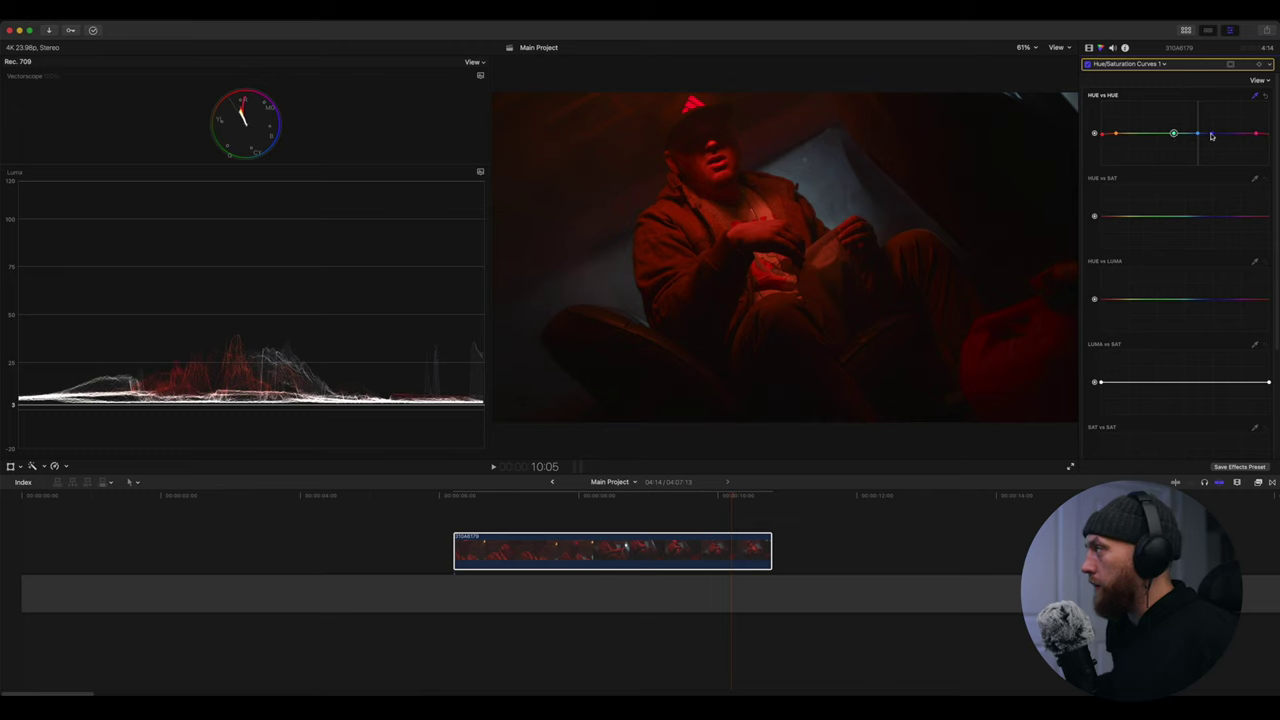
pyautogui.click(1224, 134)
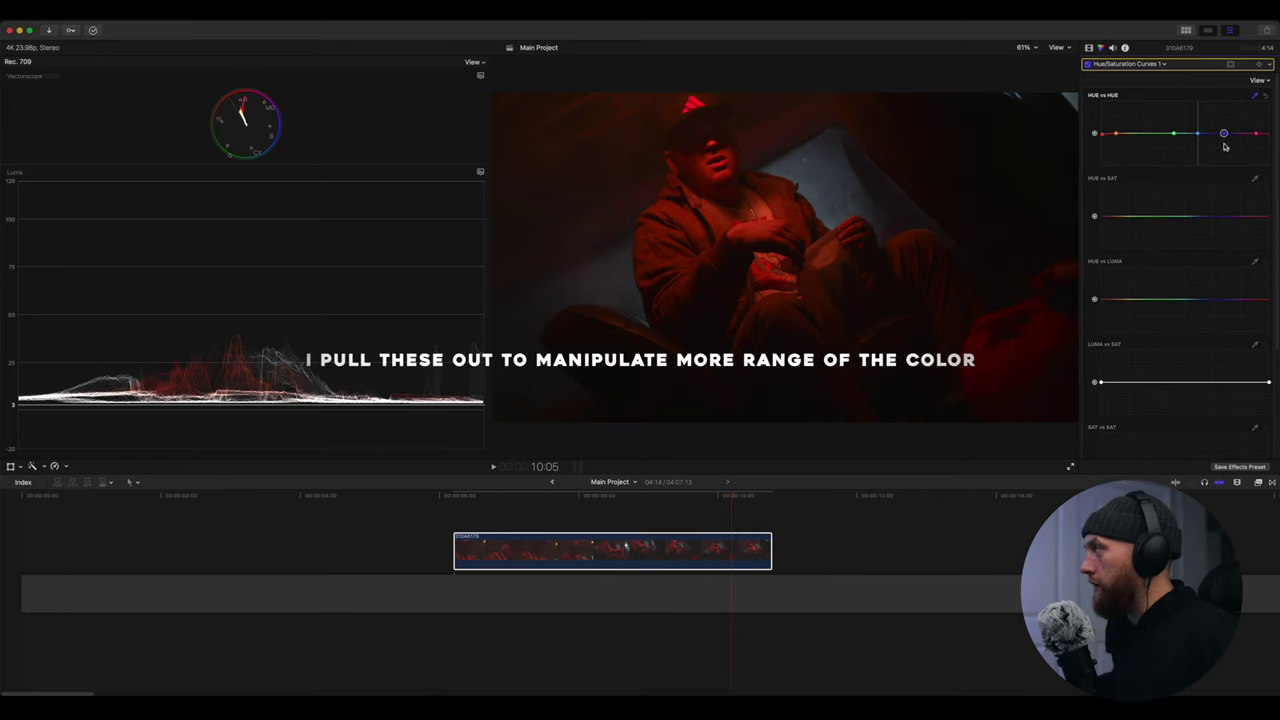
pyautogui.moveTo(1224, 134); pyautogui.dragTo(1200, 135)
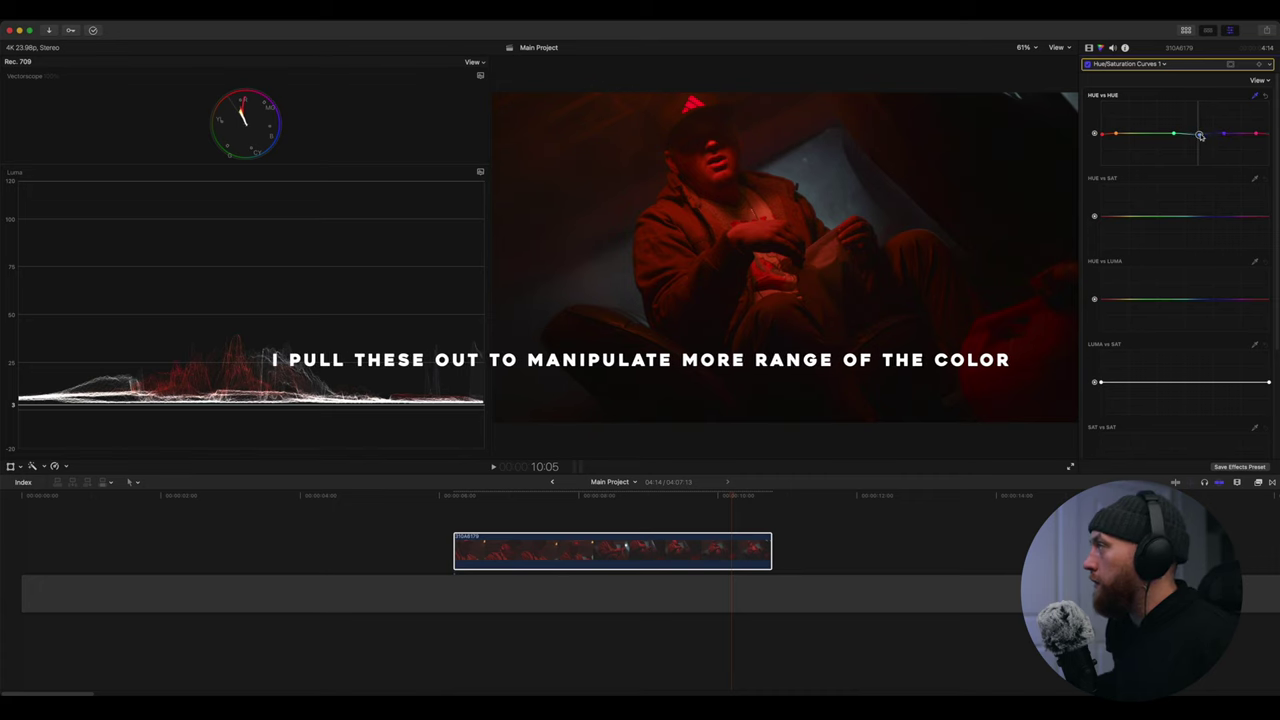
pyautogui.click(1230, 134)
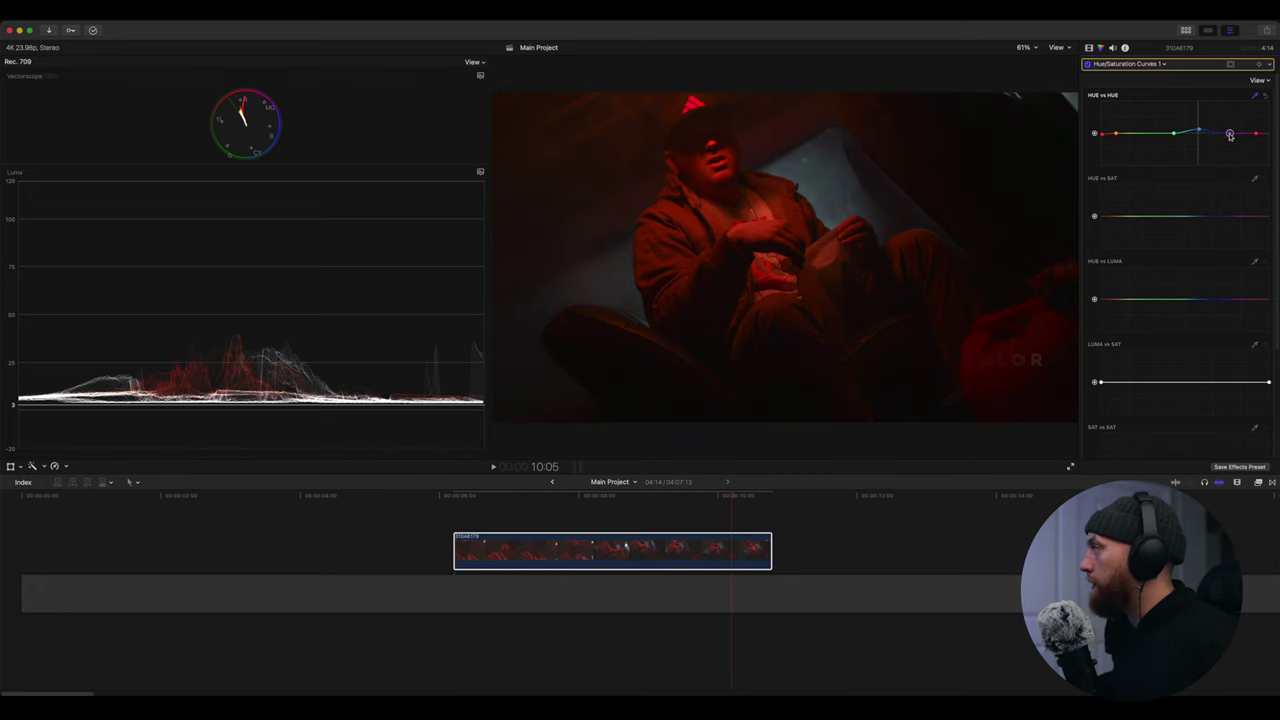
pyautogui.click(1166, 135)
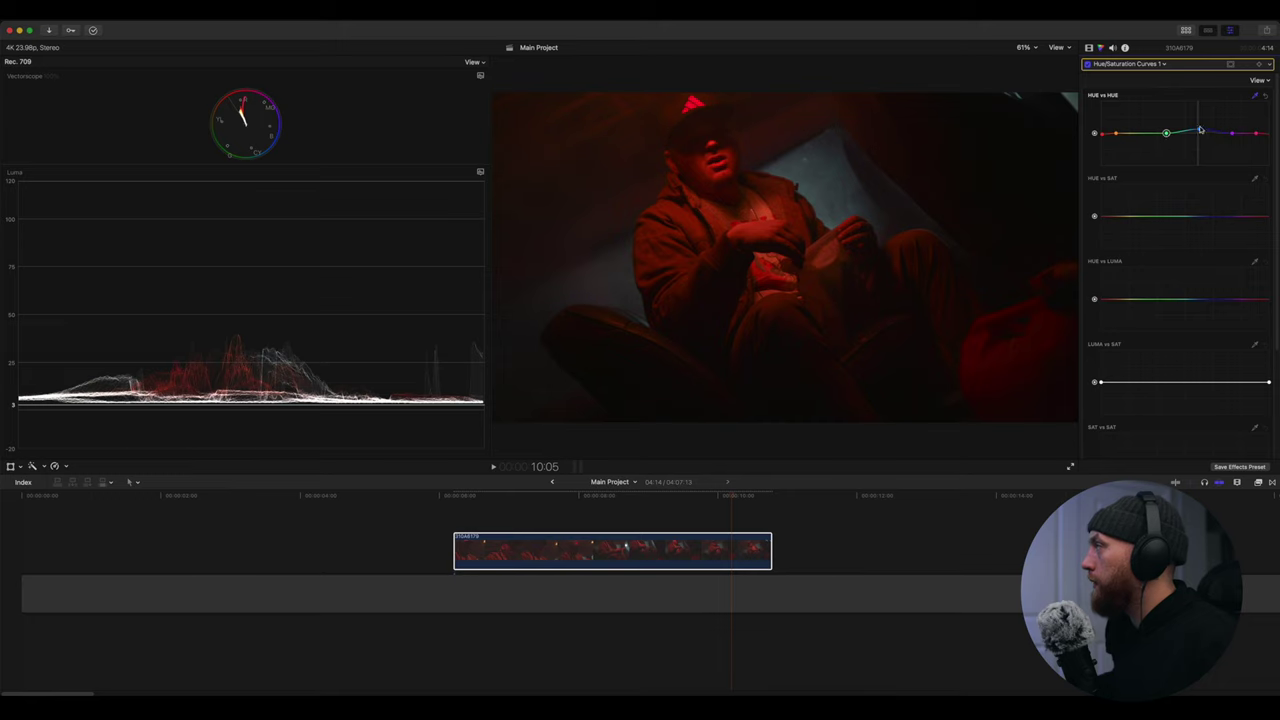
pyautogui.moveTo(1200, 132); pyautogui.dragTo(1199, 121)
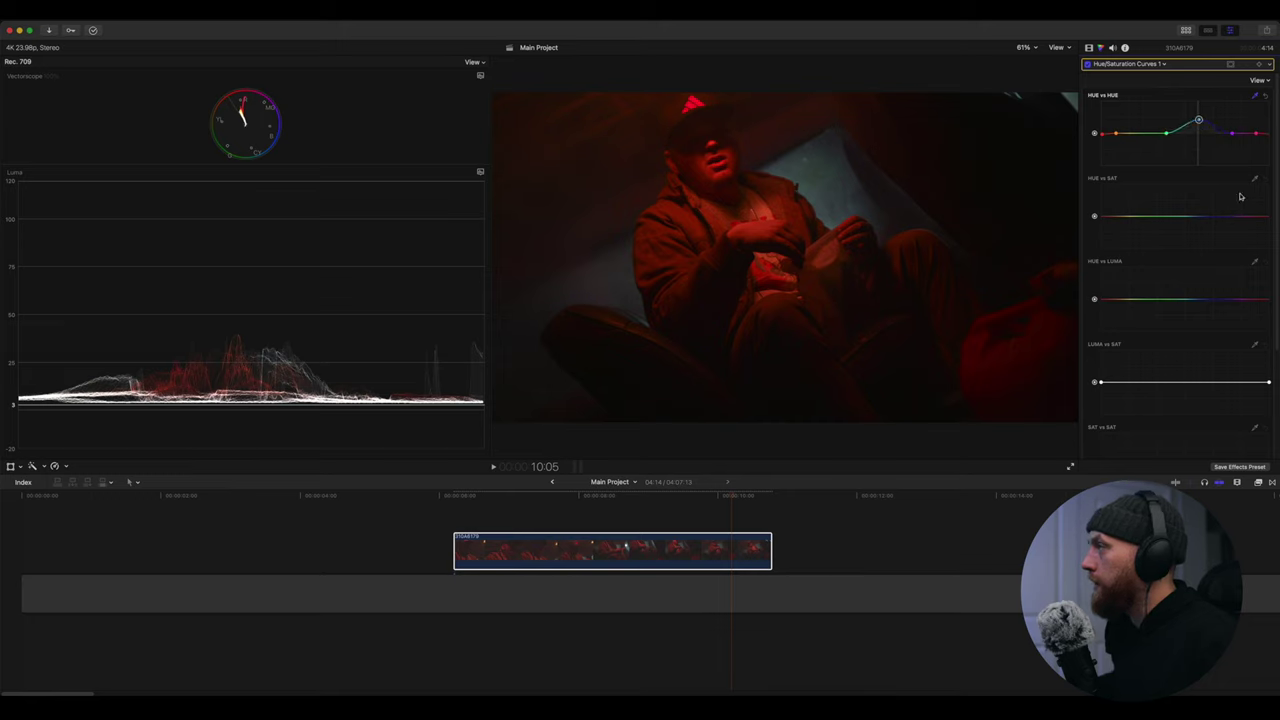
# Add a Sat vs Sat point and pull the low end down to desaturate the blacks
pyautogui.scroll(-3, 1138, 408)
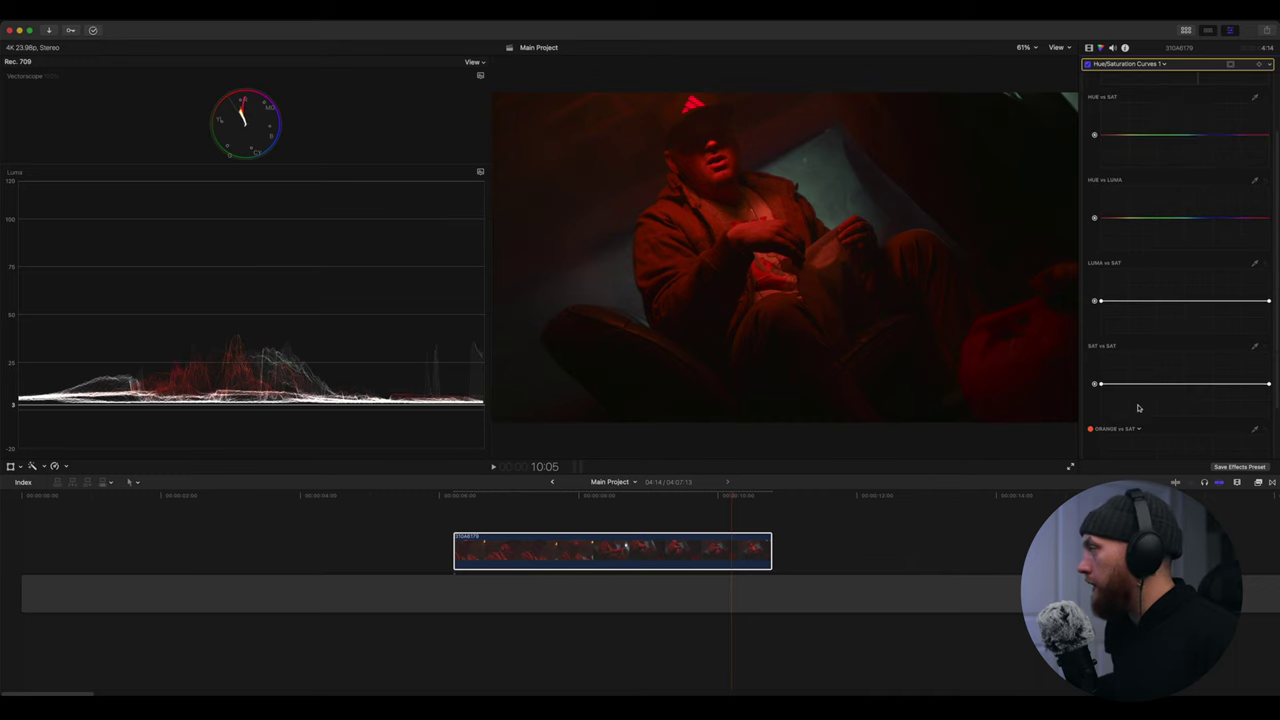
pyautogui.click(1129, 385)
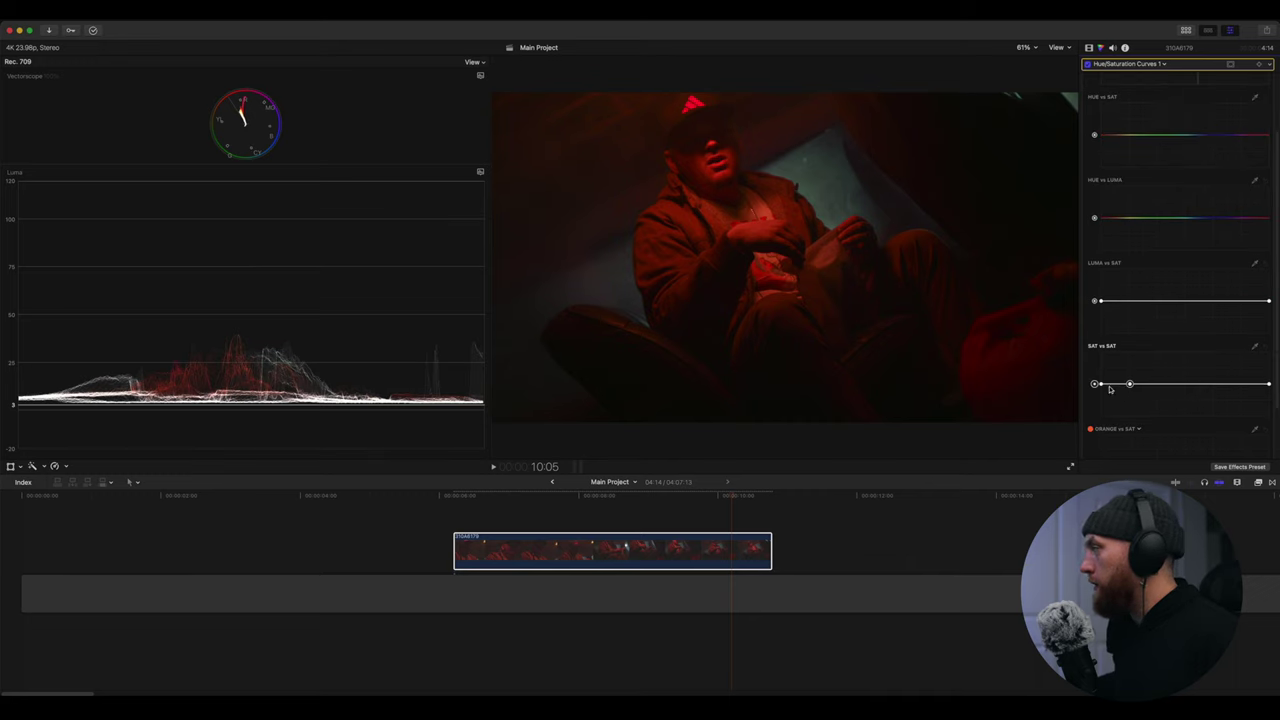
pyautogui.moveTo(1095, 384); pyautogui.dragTo(1088, 430)
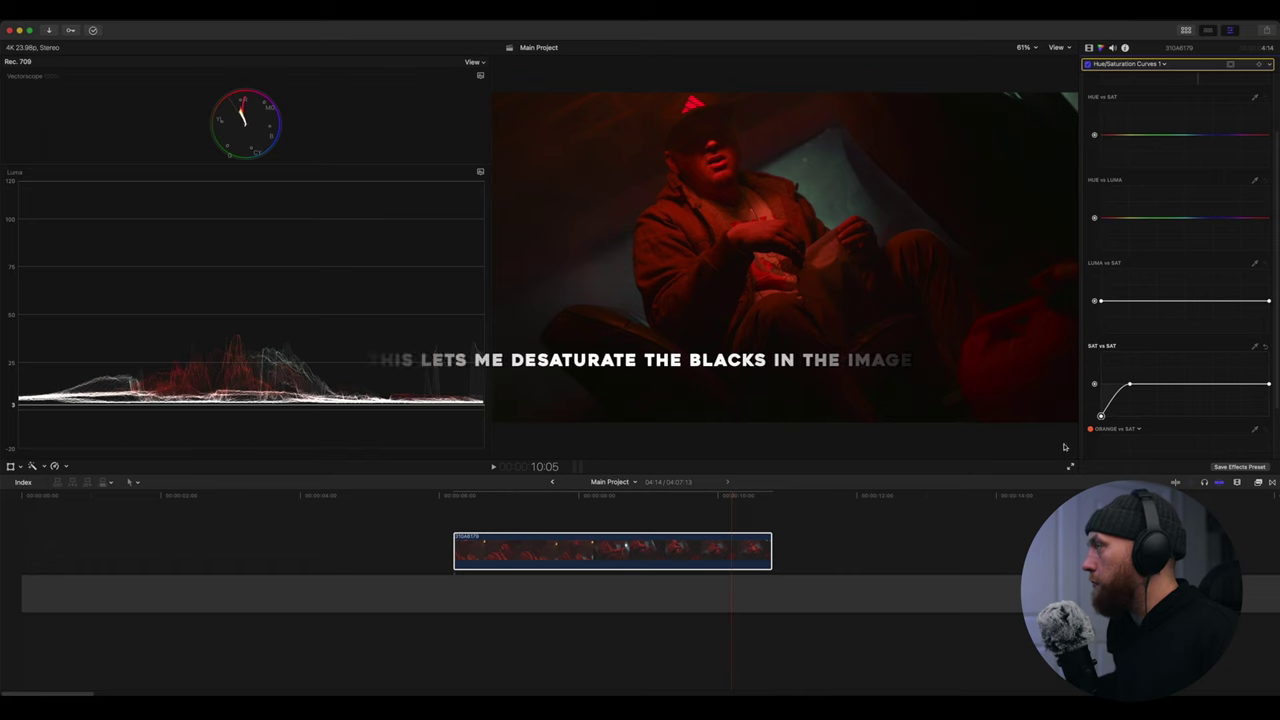
pyautogui.scroll(3, 1150, 300)
# Add Color Wheels 2, pushing shadows toward green and highlights toward red
pyautogui.click(1125, 63)
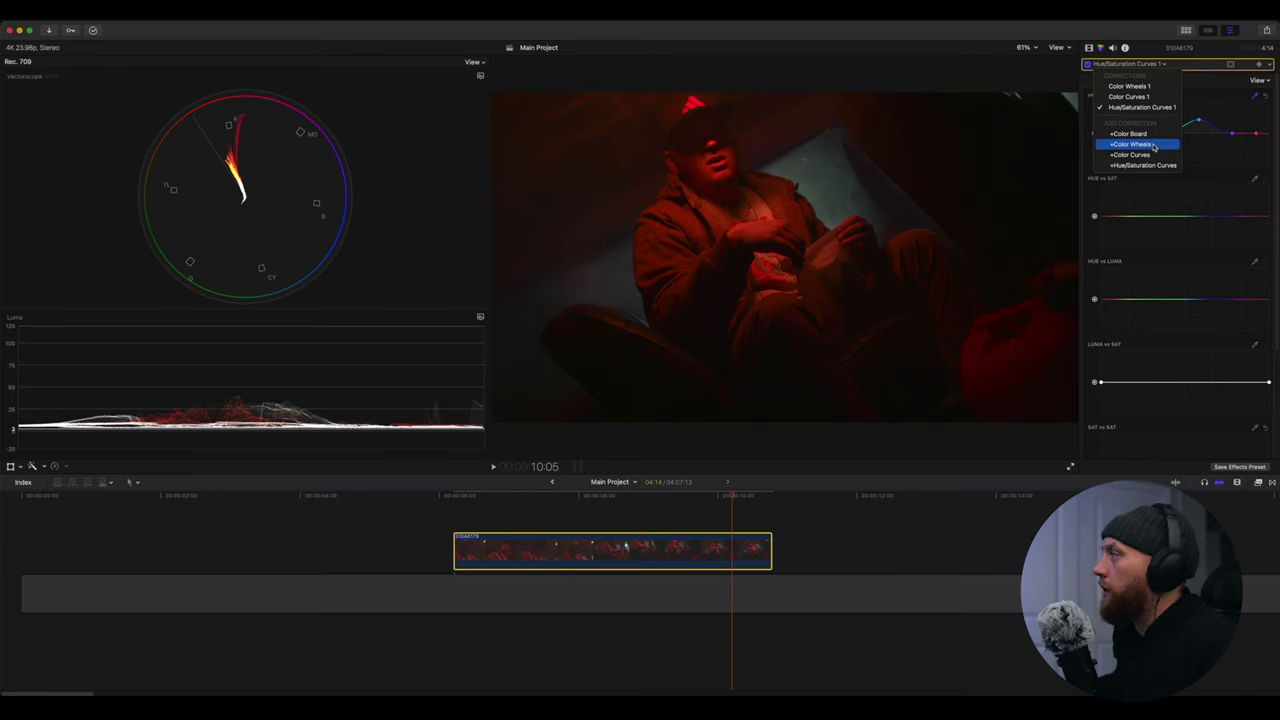
pyautogui.click(1154, 146)
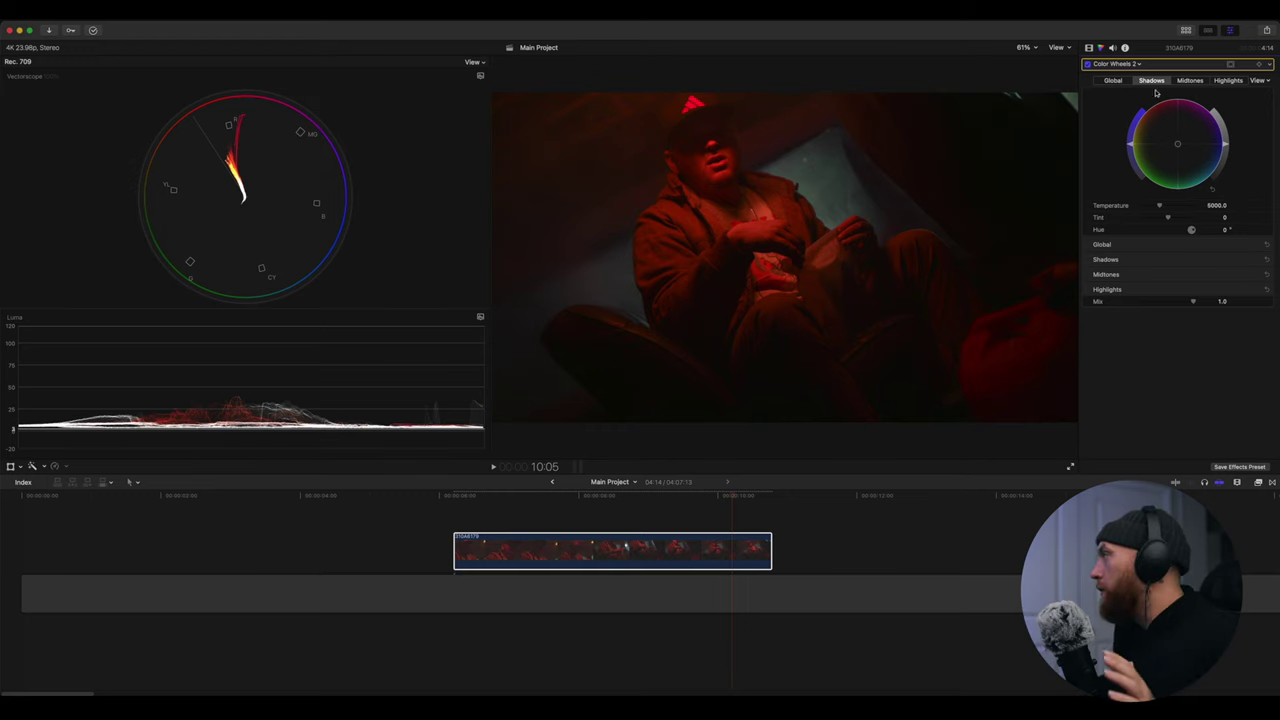
pyautogui.moveTo(1178, 147)
pyautogui.mouseDown()
pyautogui.moveTo(1196, 128)
pyautogui.moveTo(1163, 153)
pyautogui.mouseUp()
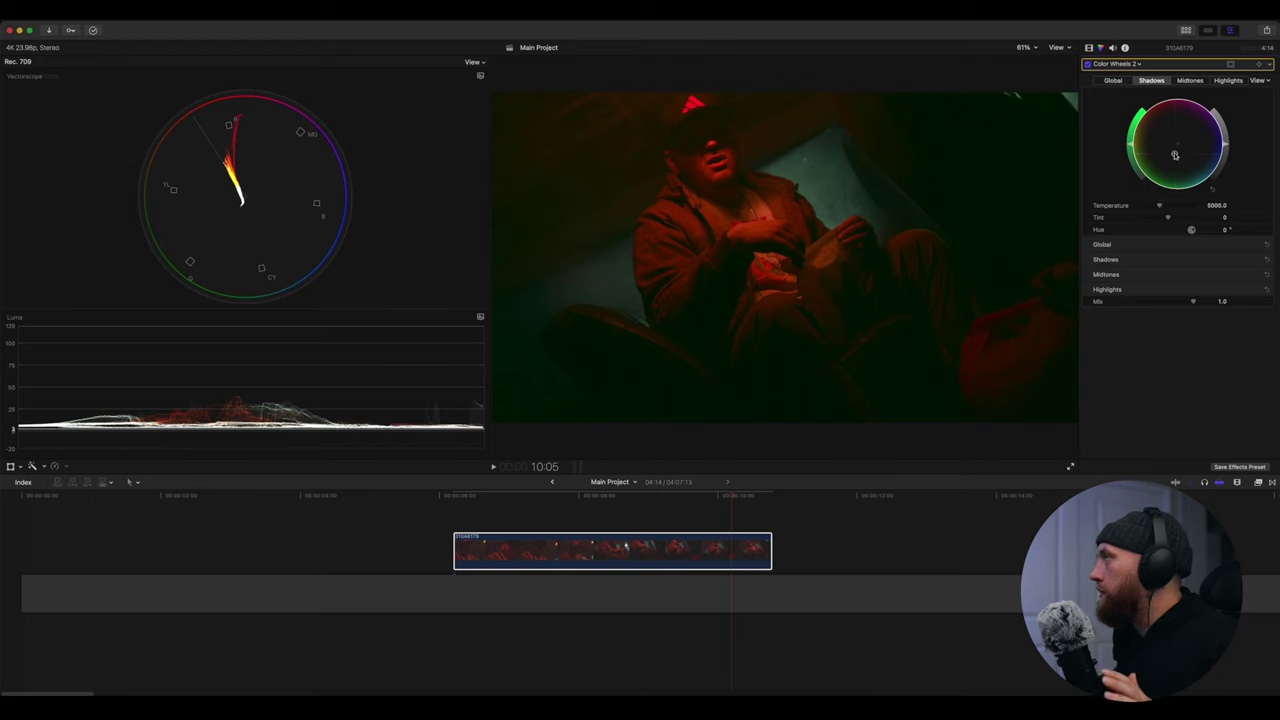
pyautogui.click(1226, 80)
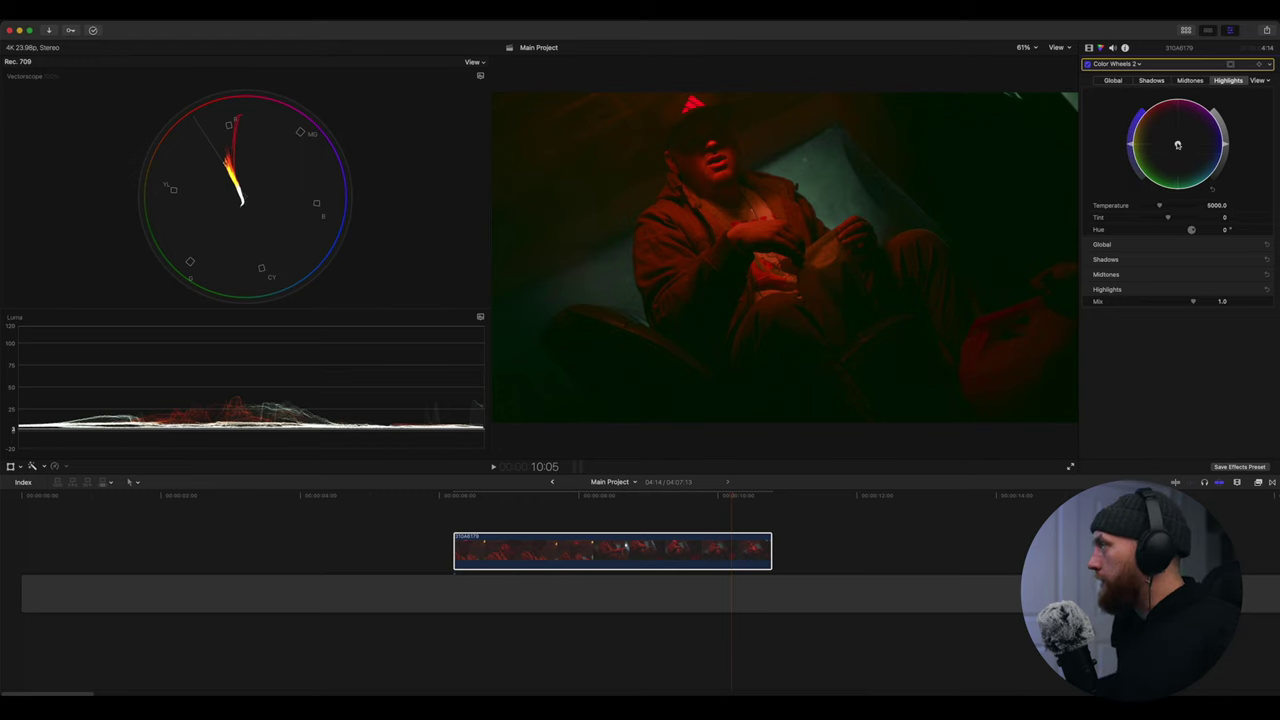
pyautogui.moveTo(1177, 145)
pyautogui.mouseDown()
pyautogui.moveTo(1178, 107)
pyautogui.moveTo(1160, 108)
pyautogui.mouseUp()
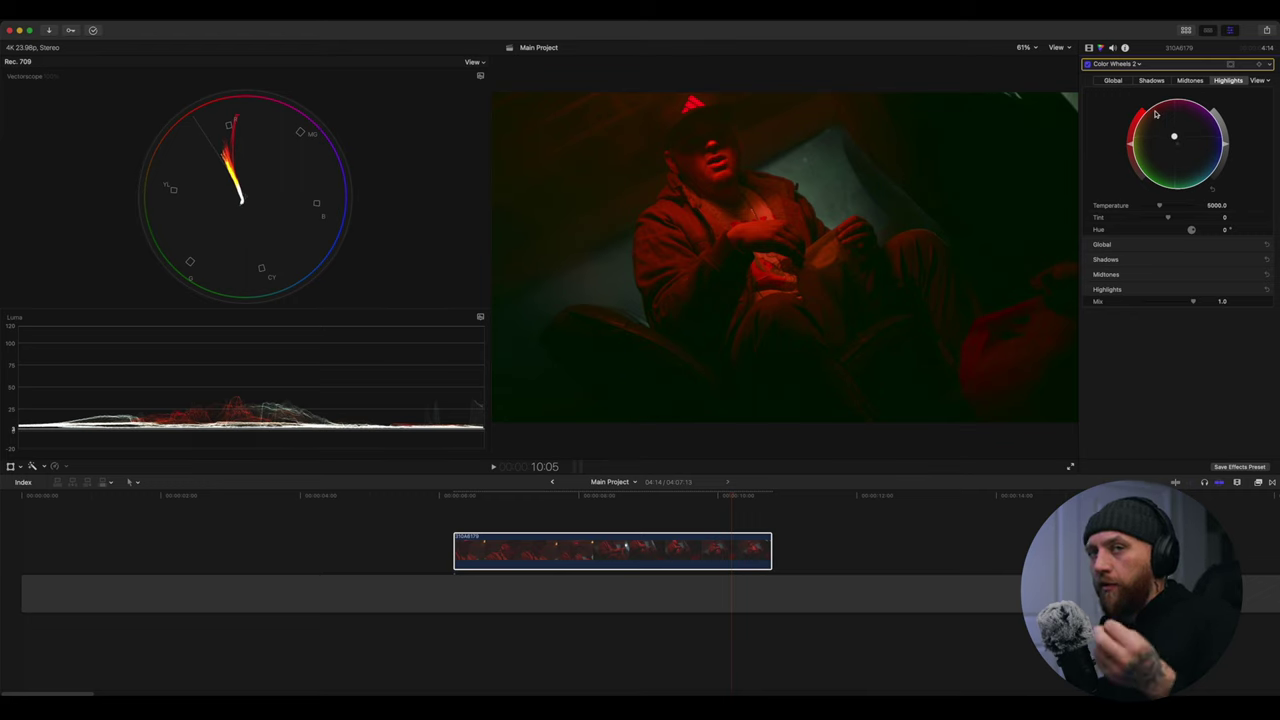
pyautogui.click(1087, 64)
pyautogui.click(1087, 64)
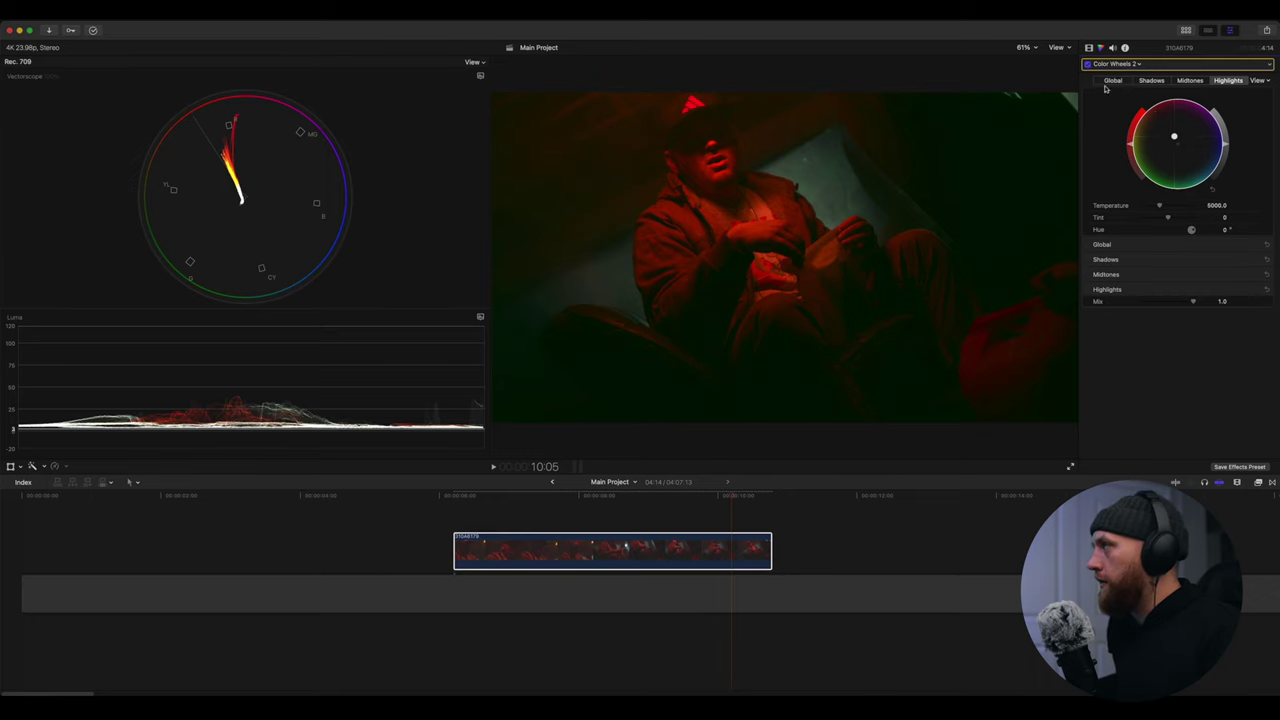
# Fine-tune the shadow tint and compare the clip with all effects off and on
pyautogui.click(1150, 80)
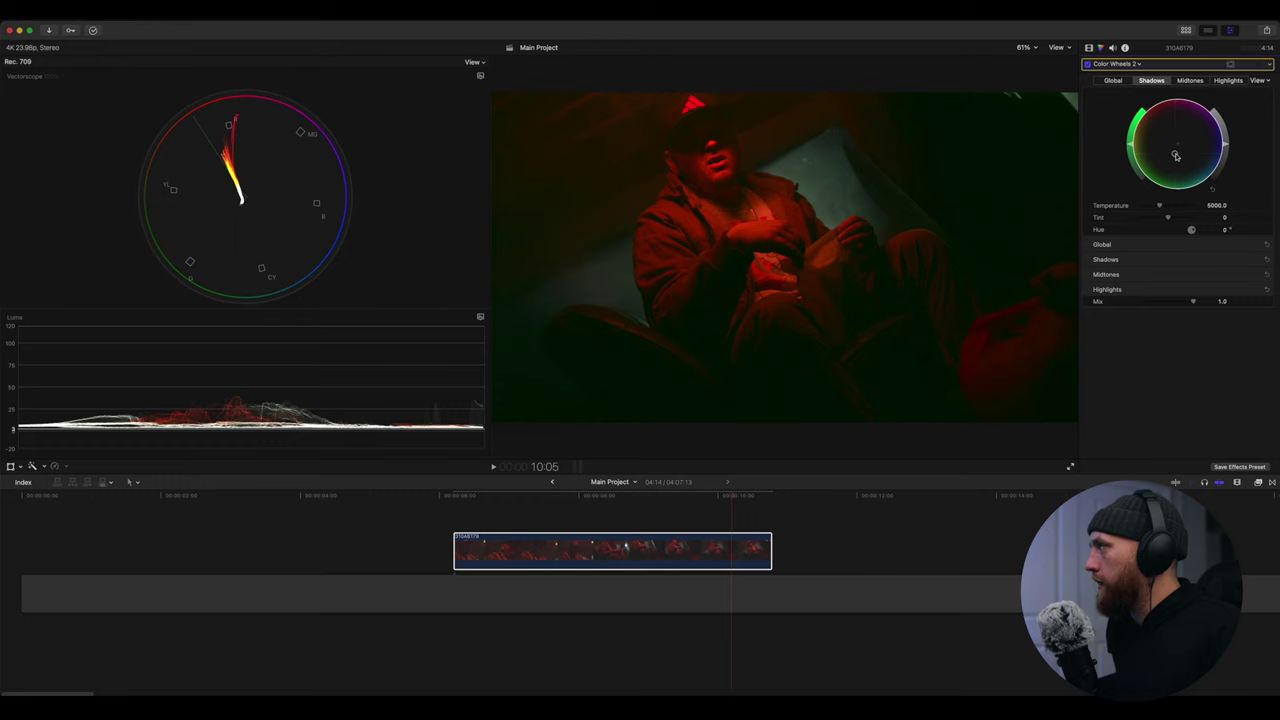
pyautogui.moveTo(1192, 156); pyautogui.dragTo(1197, 156)
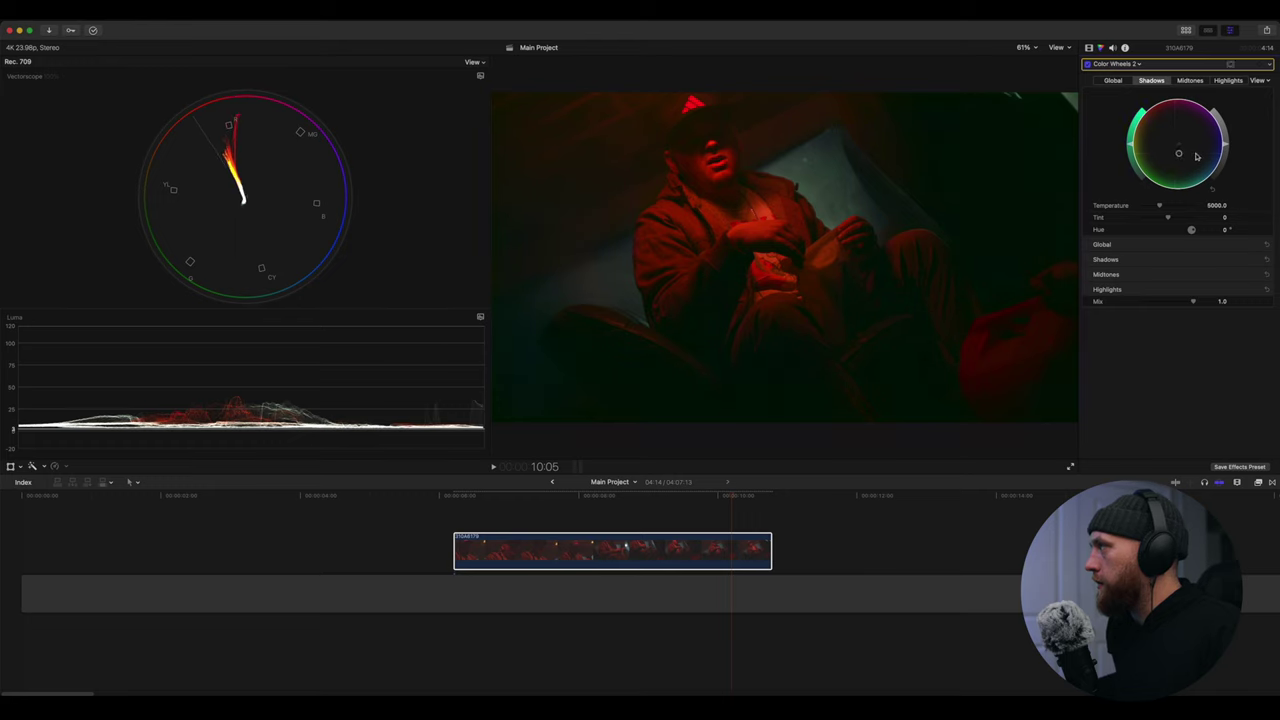
pyautogui.click(1087, 64)
pyautogui.click(1087, 64)
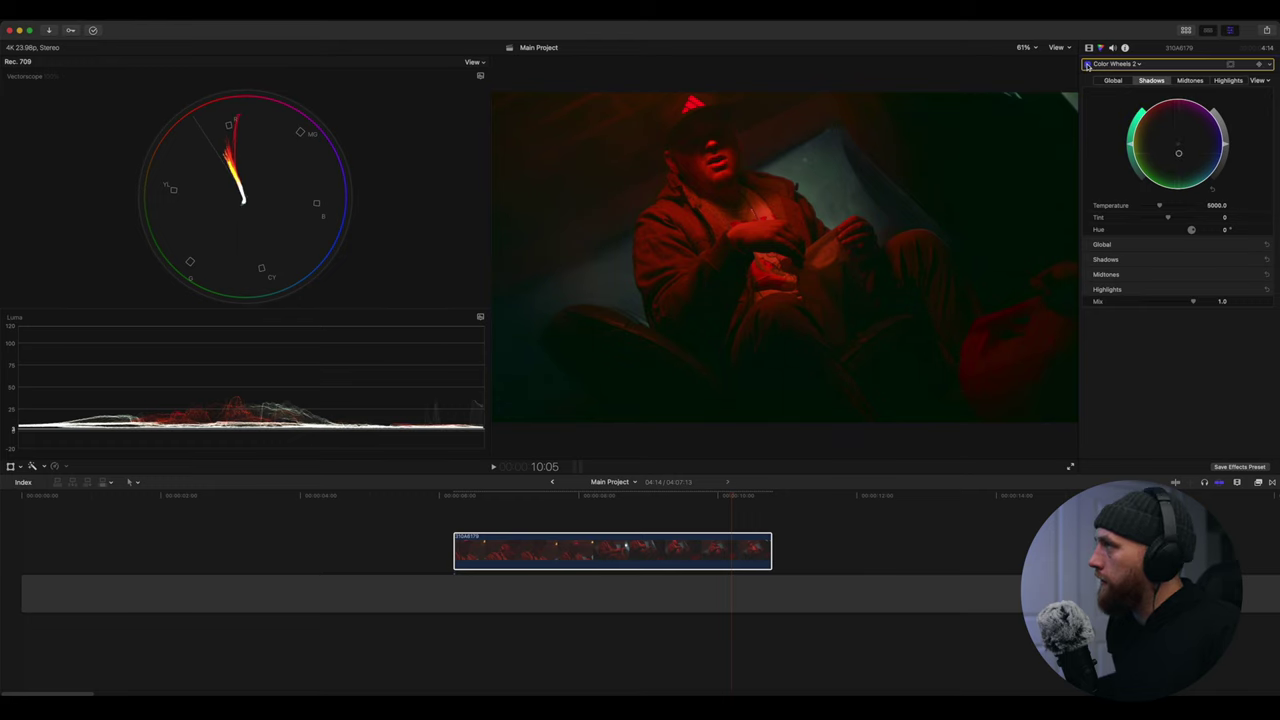
pyautogui.click(1090, 48)
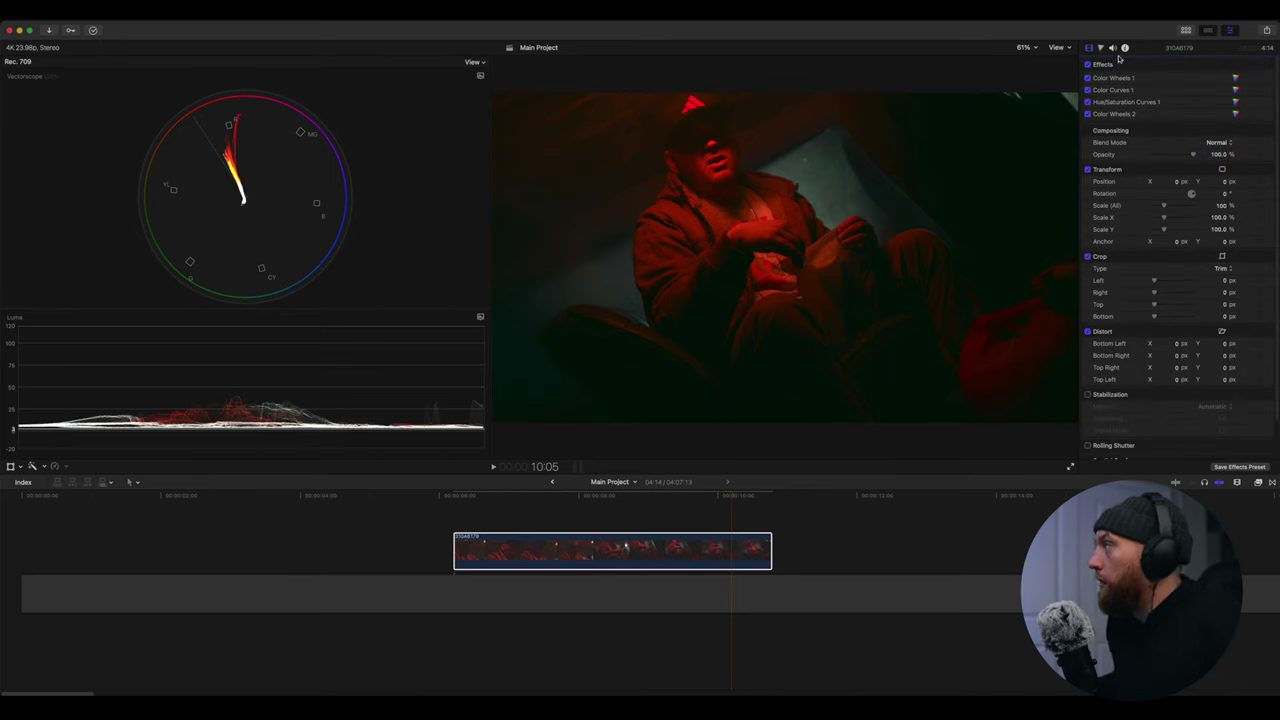
pyautogui.click(1087, 64)
pyautogui.click(1087, 64)
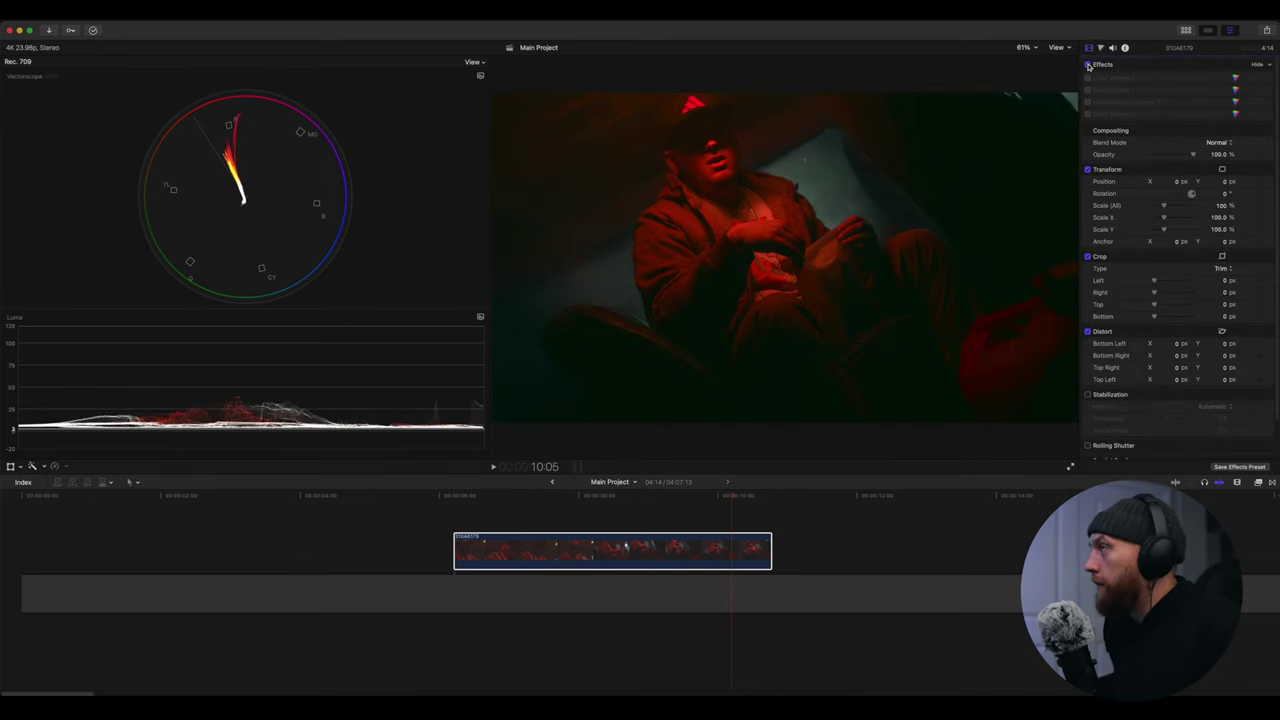
pyautogui.click(1087, 64)
pyautogui.click(1087, 64)
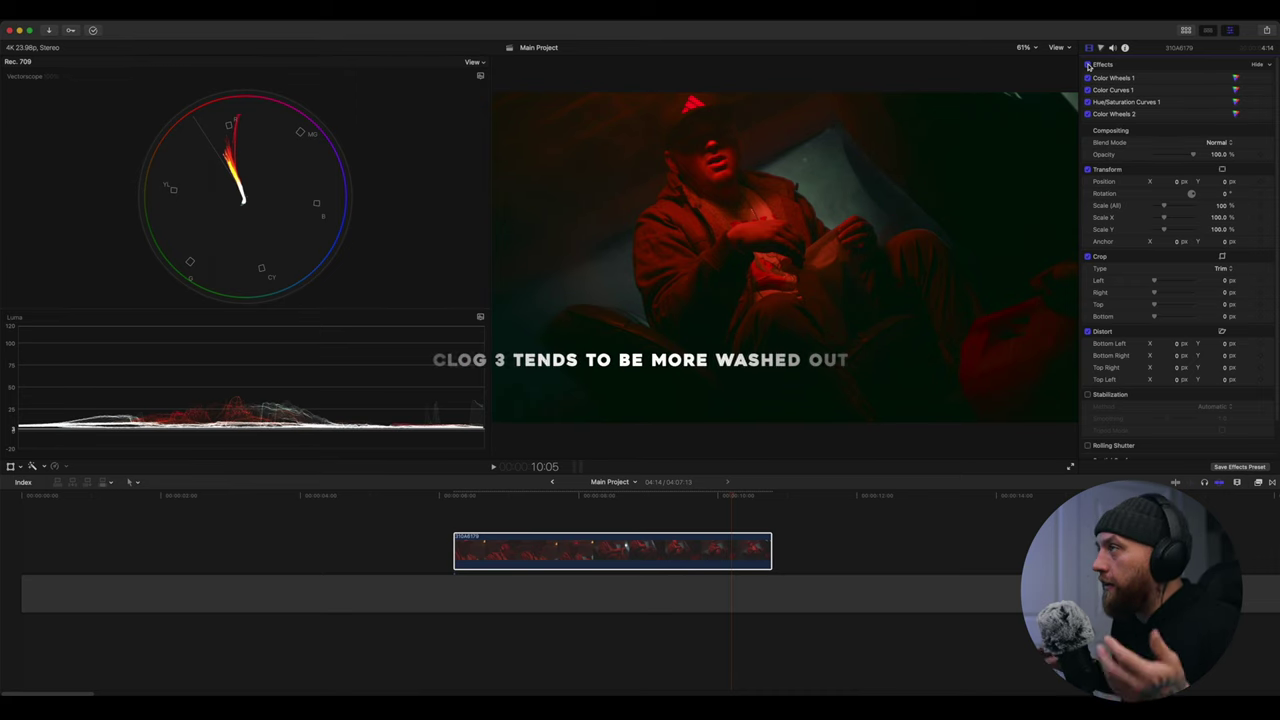
# Play back part of the graded clip from an earlier playhead position
pyautogui.click(545, 502)
pyautogui.press('space')
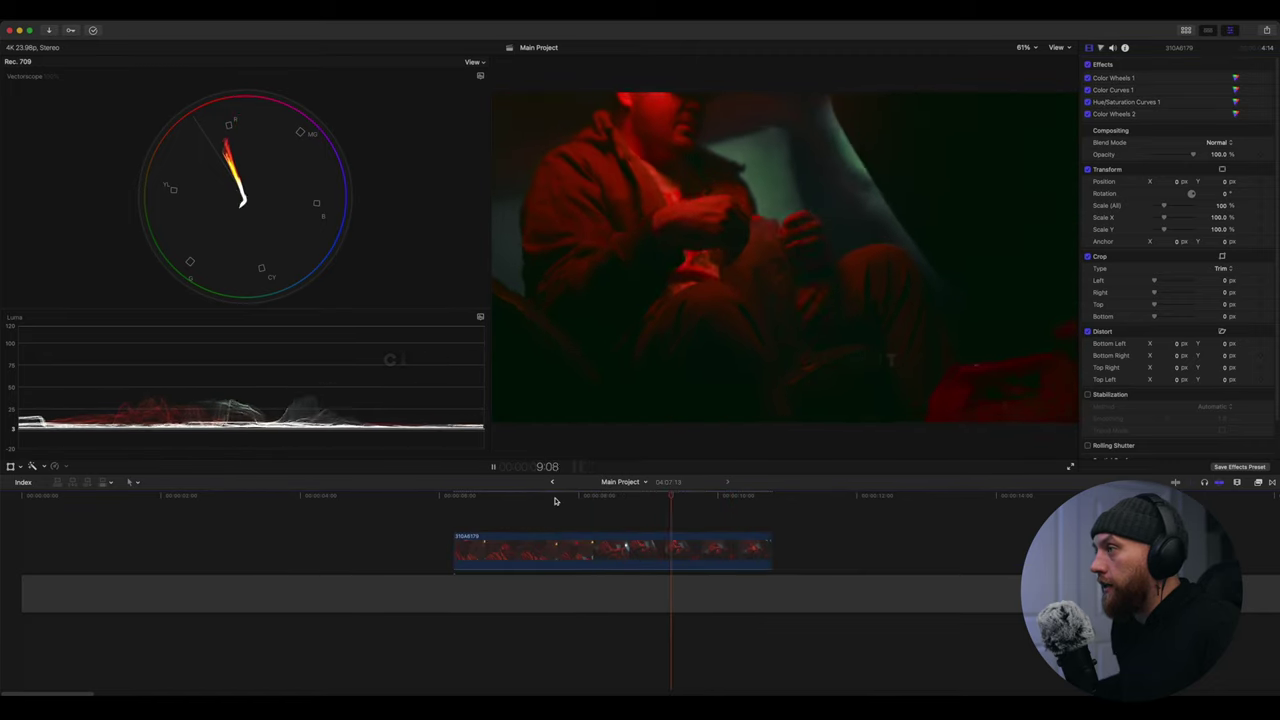
pyautogui.click(483, 502)
pyautogui.press('space')
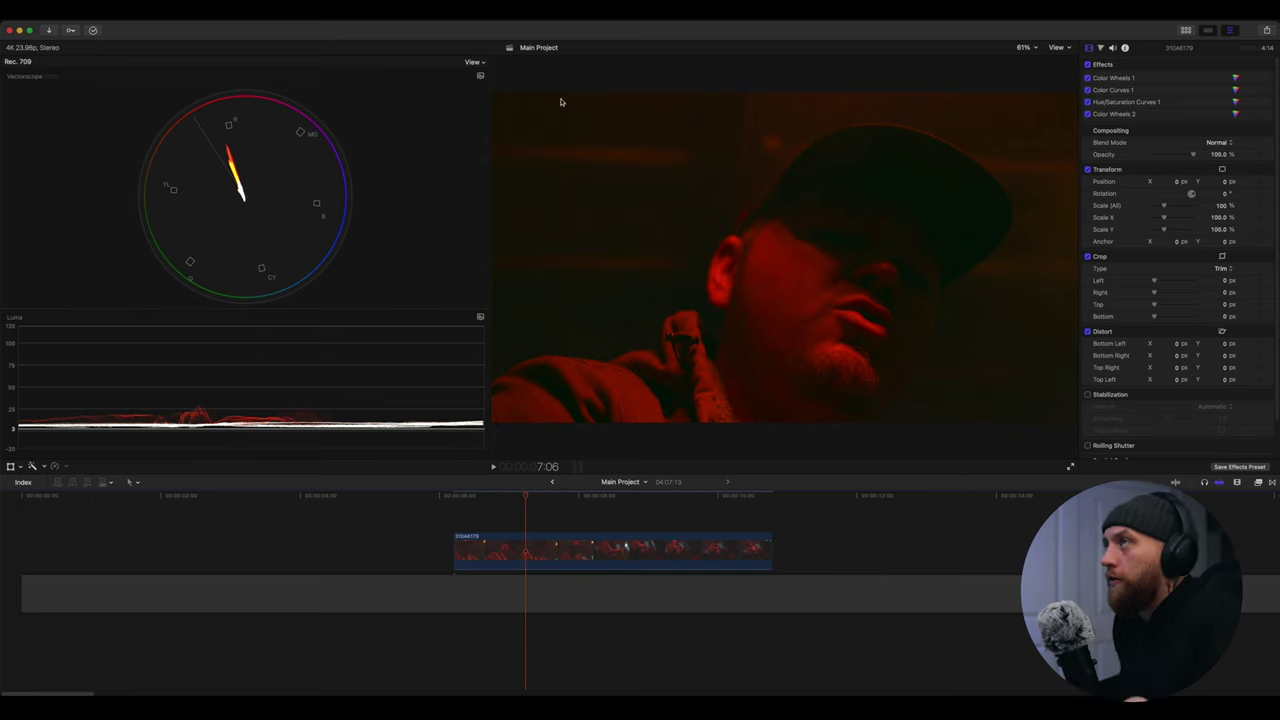
# Switch to the Default workspace so the Tutorial 2 library browser shows
pyautogui.click(255, 10)
pyautogui.moveTo(330, 161)
pyautogui.click(413, 201)
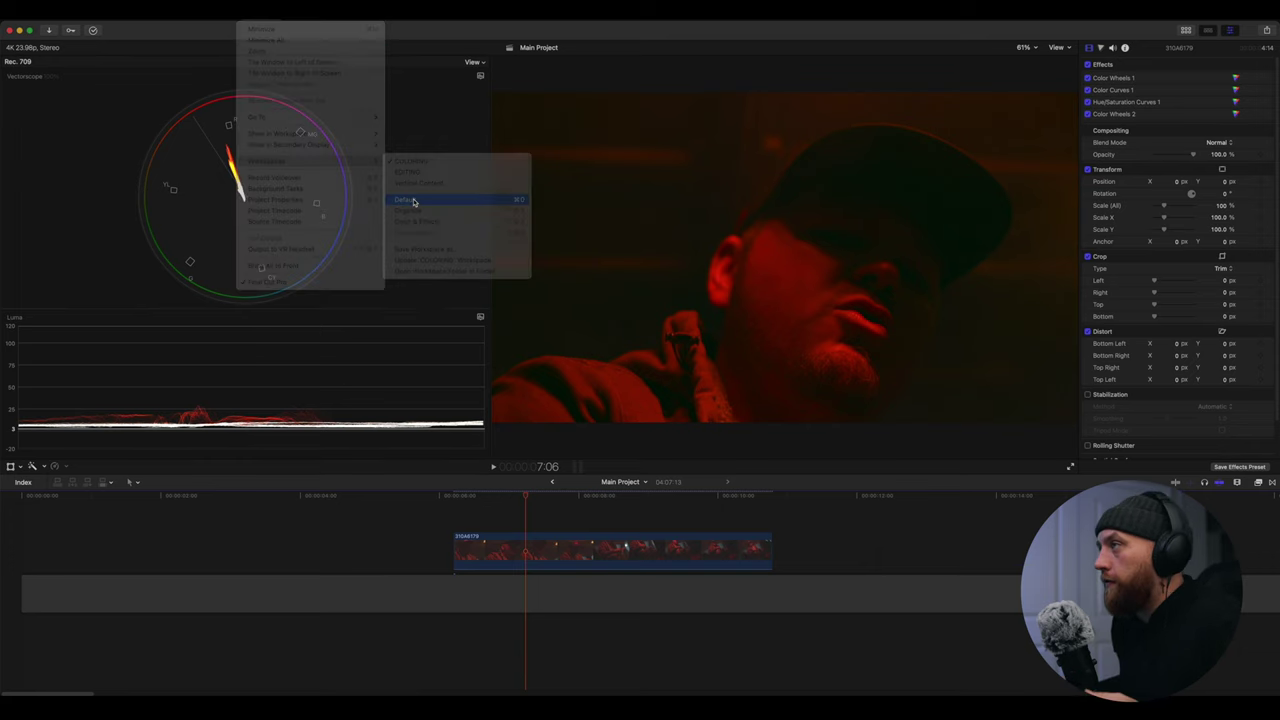
pyautogui.click(585, 390)
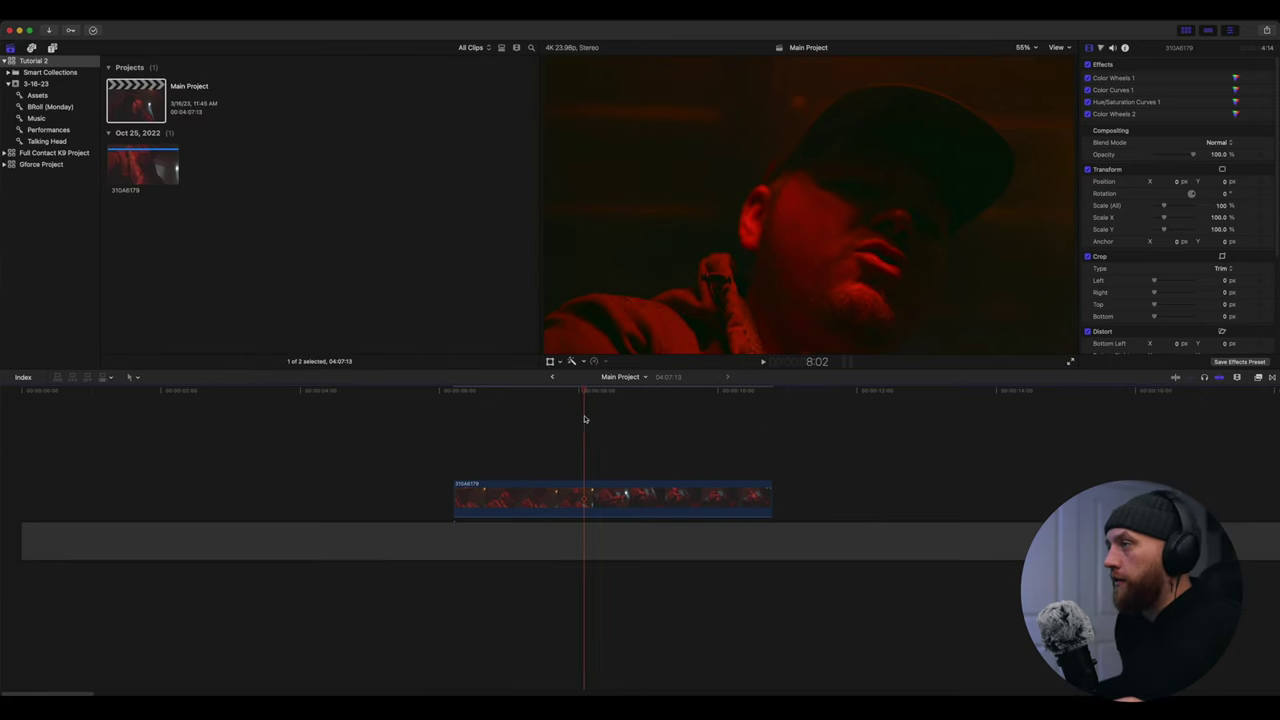
# Apply Neat Video's Reduce Noise v5 denoiser to the clip, then remove it again
pyautogui.click(549, 503)
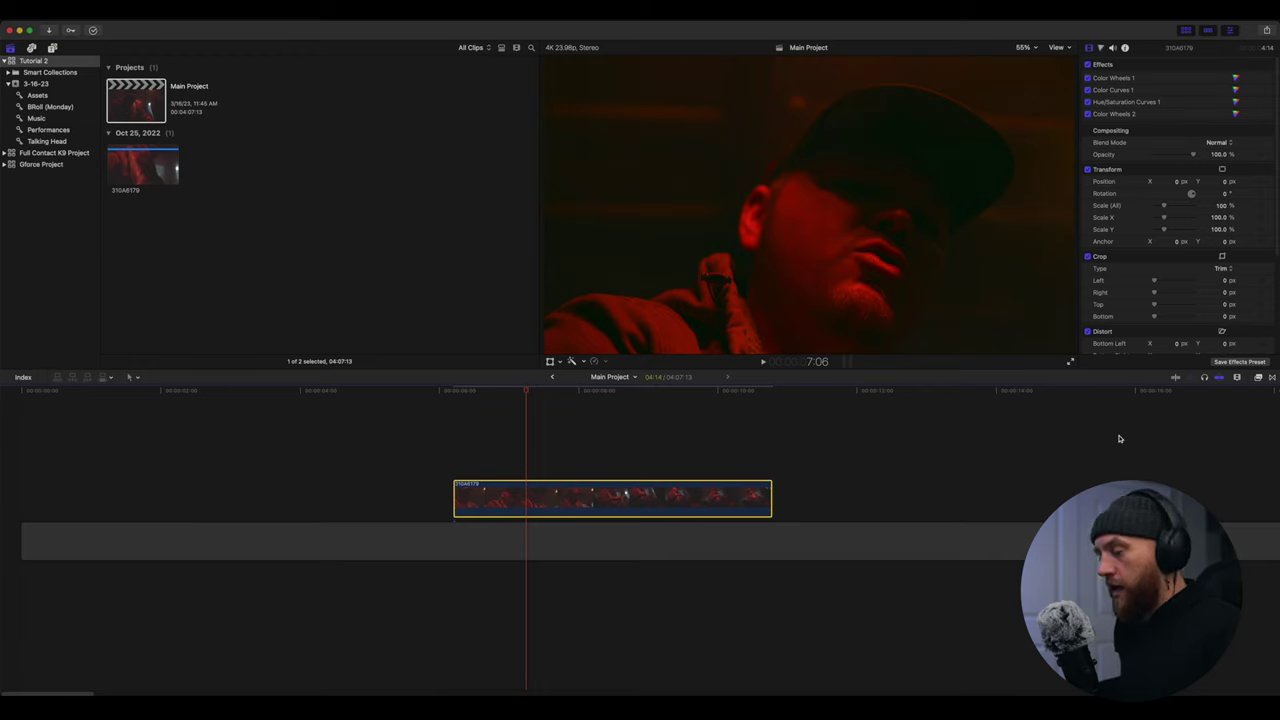
pyautogui.press('super+5')
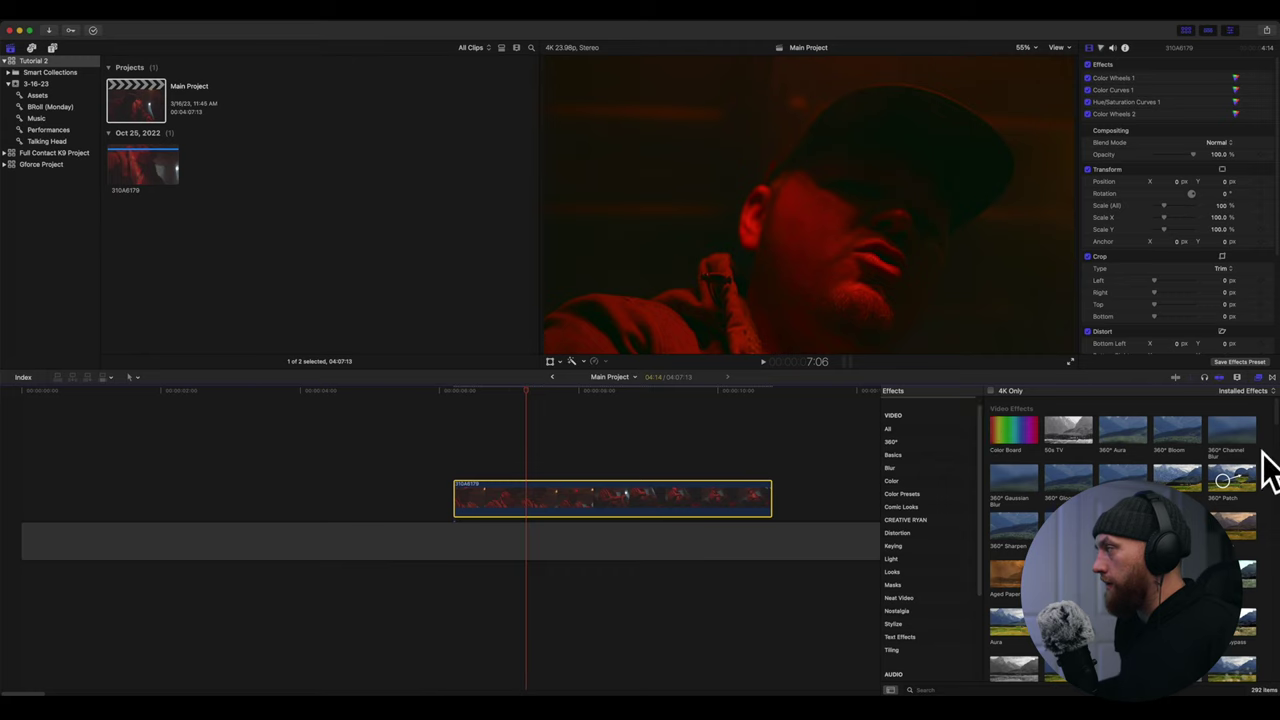
pyautogui.scroll(1, 905, 402)
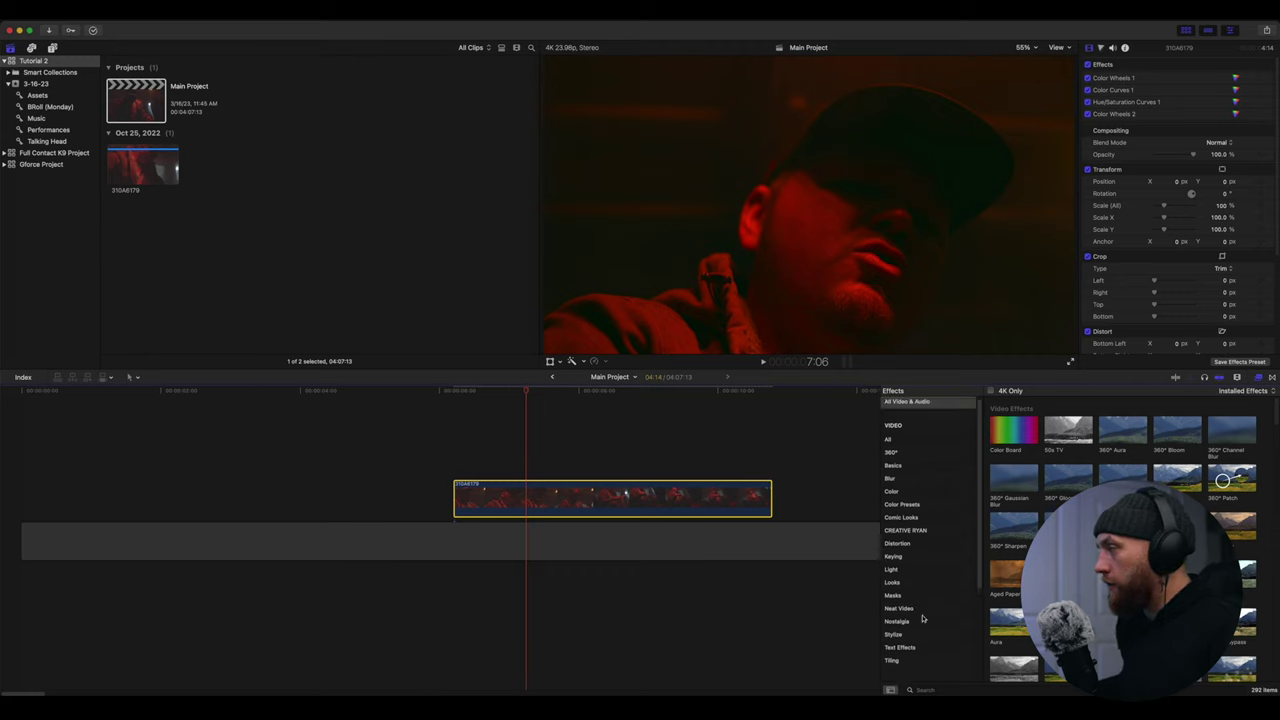
pyautogui.click(930, 609)
pyautogui.moveTo(1026, 438); pyautogui.dragTo(612, 497)
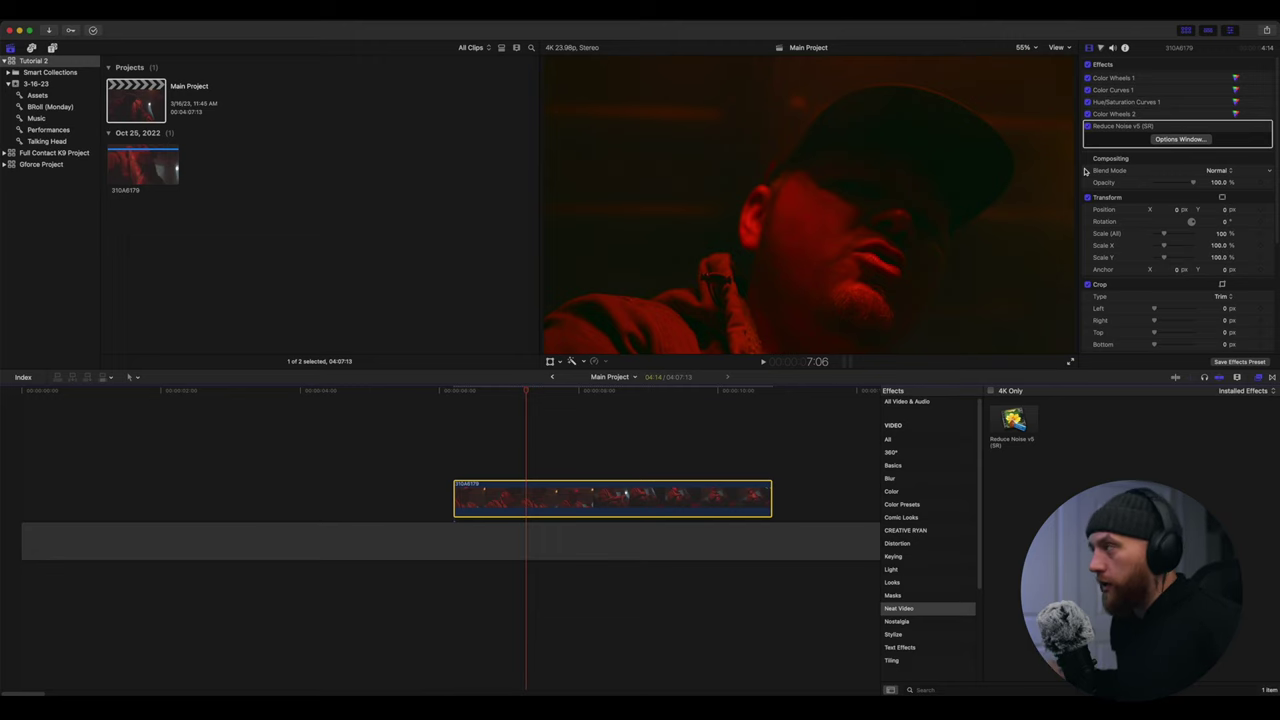
pyautogui.press('Delete')
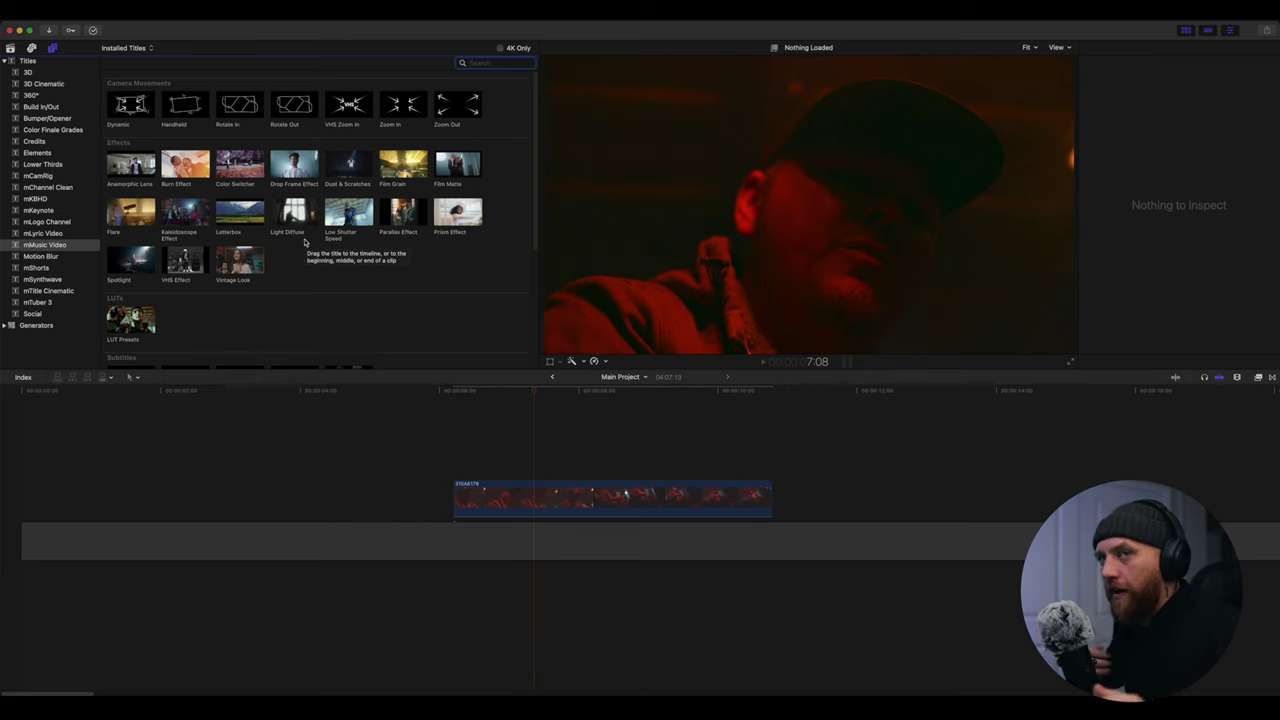
# Place the mMusic Video pack's Vintage Look effect above the red clip
pyautogui.click(46, 245)
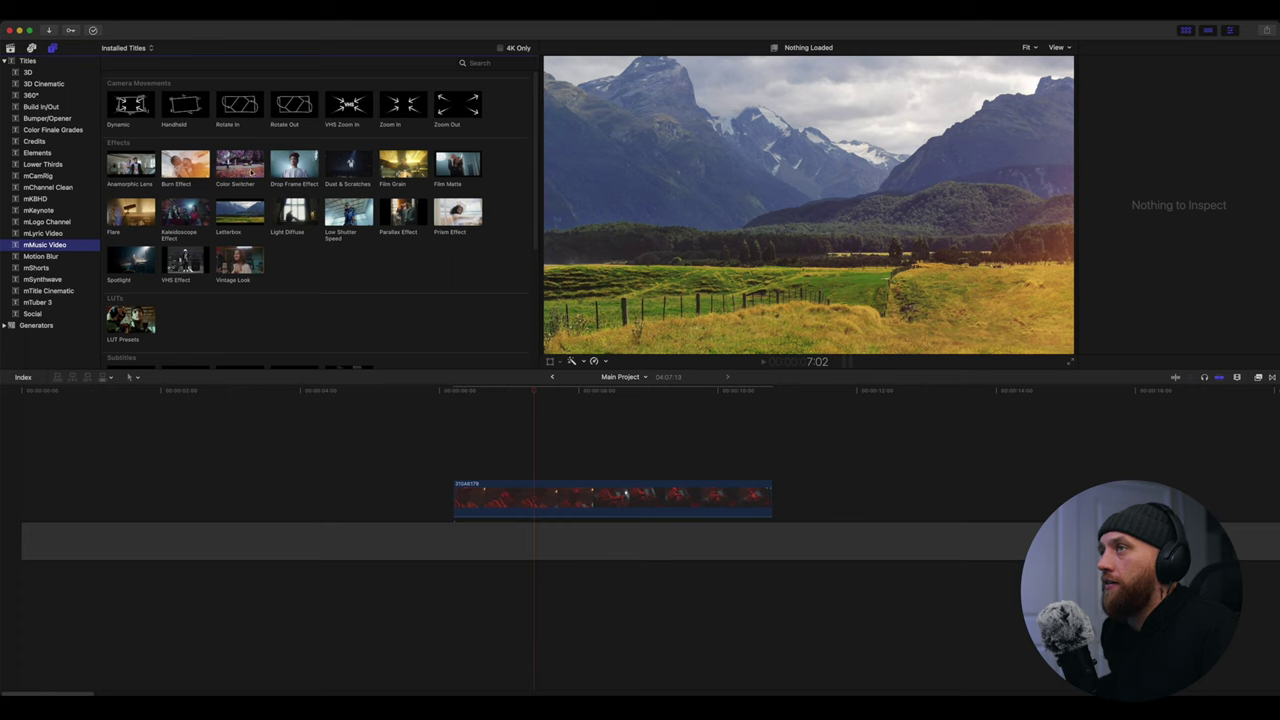
pyautogui.click(305, 260)
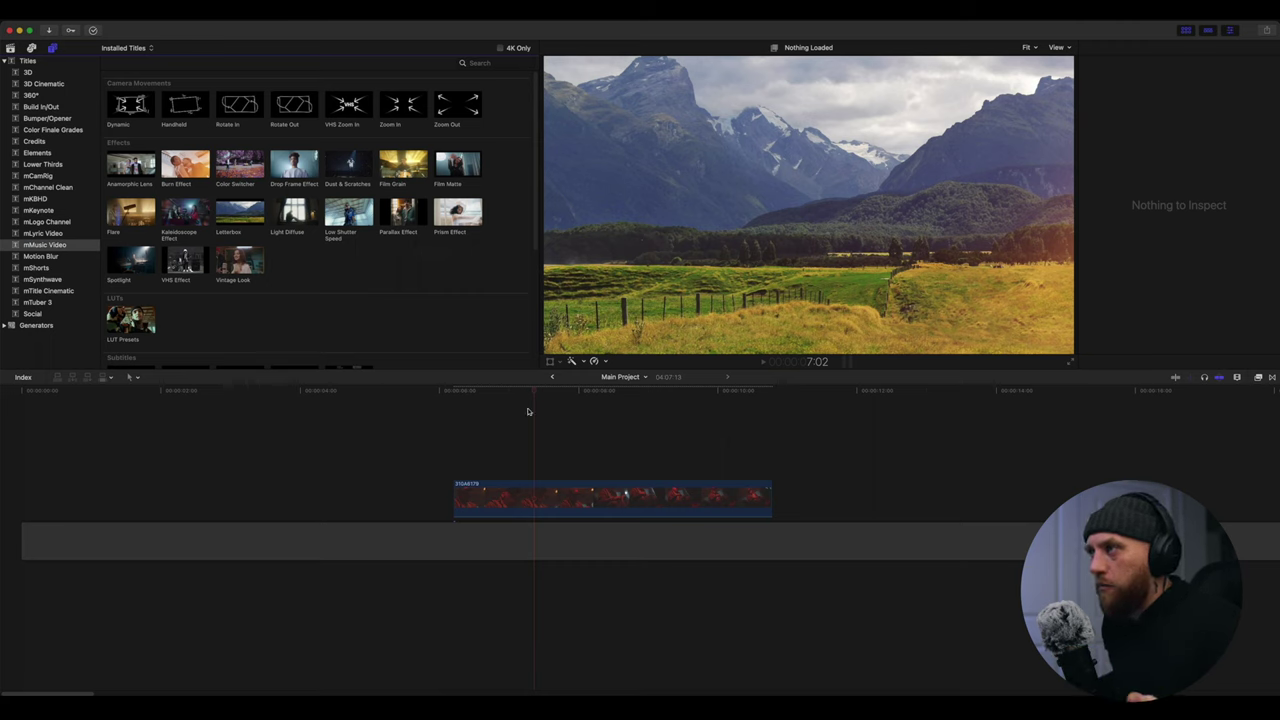
pyautogui.click(603, 411)
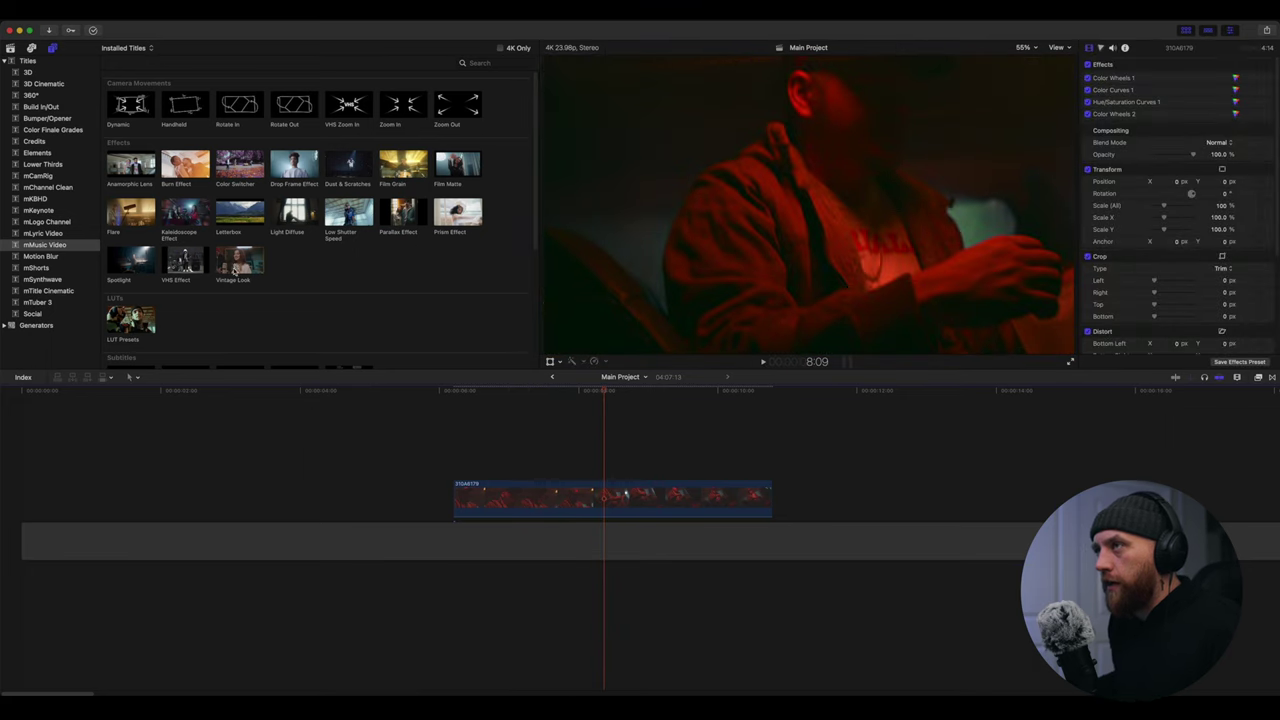
pyautogui.moveTo(236, 268); pyautogui.dragTo(458, 471)
# Delete the stray title after the clip and select Vintage Look to view its parameters
pyautogui.click(806, 517)
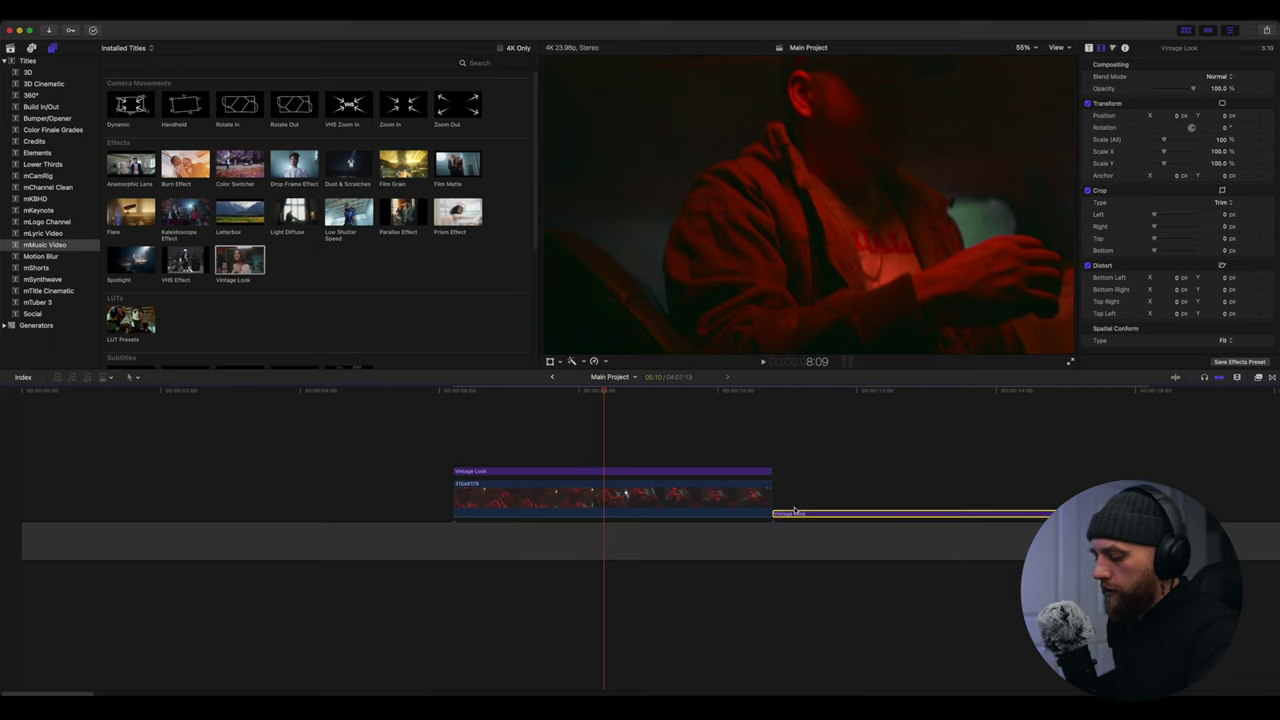
pyautogui.press('Delete')
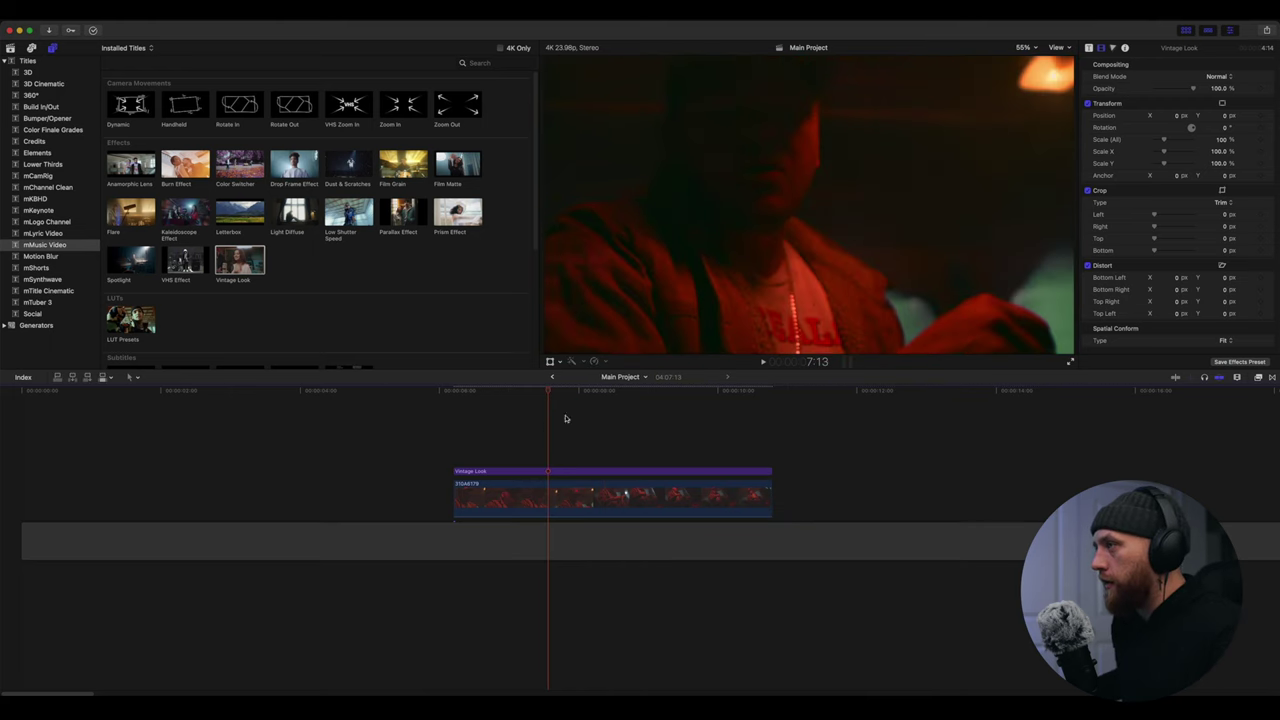
pyautogui.click(651, 469)
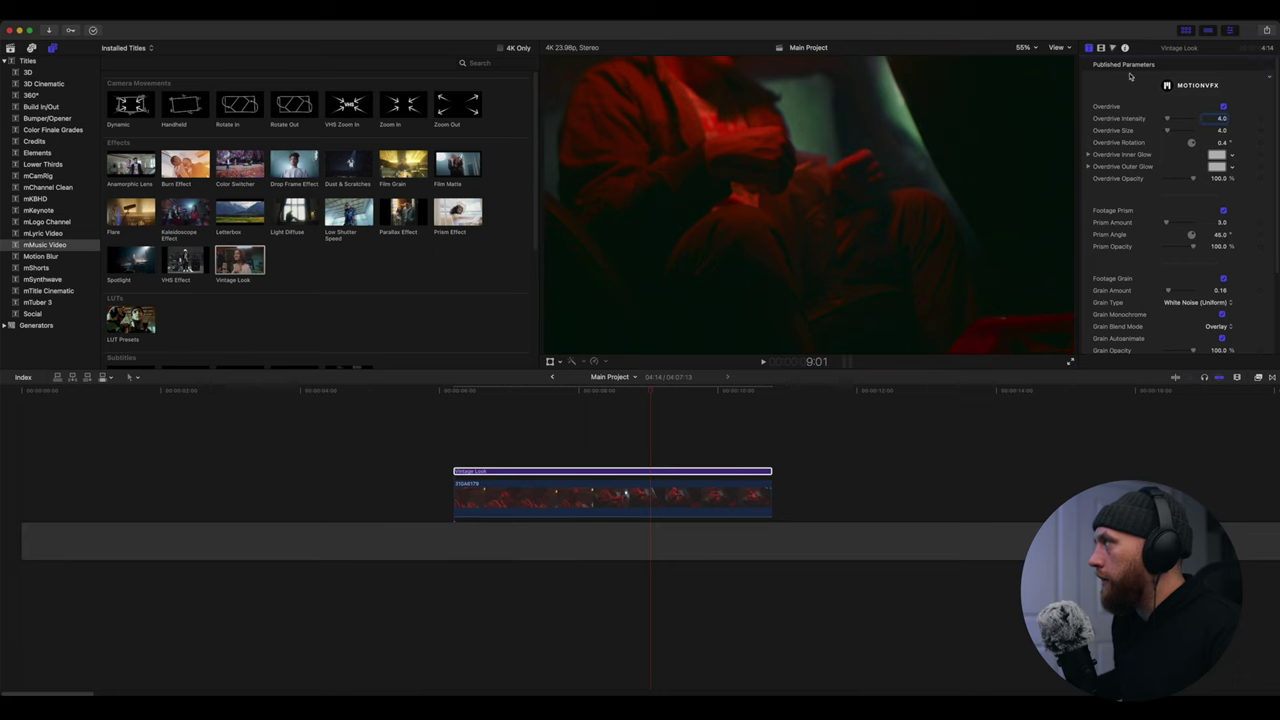
pyautogui.press('super+1')
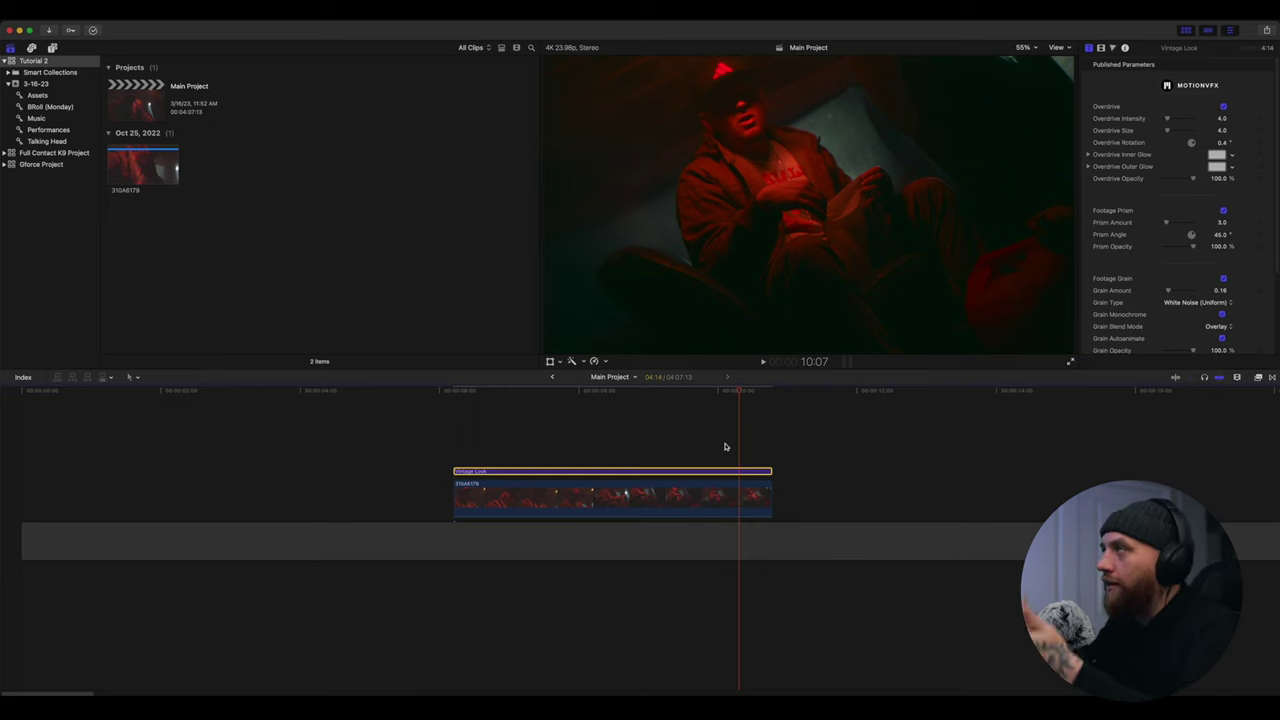
# Place the Light Diffuse effect from the music video pack above the clip
pyautogui.click(700, 540)
pyautogui.click(729, 471)
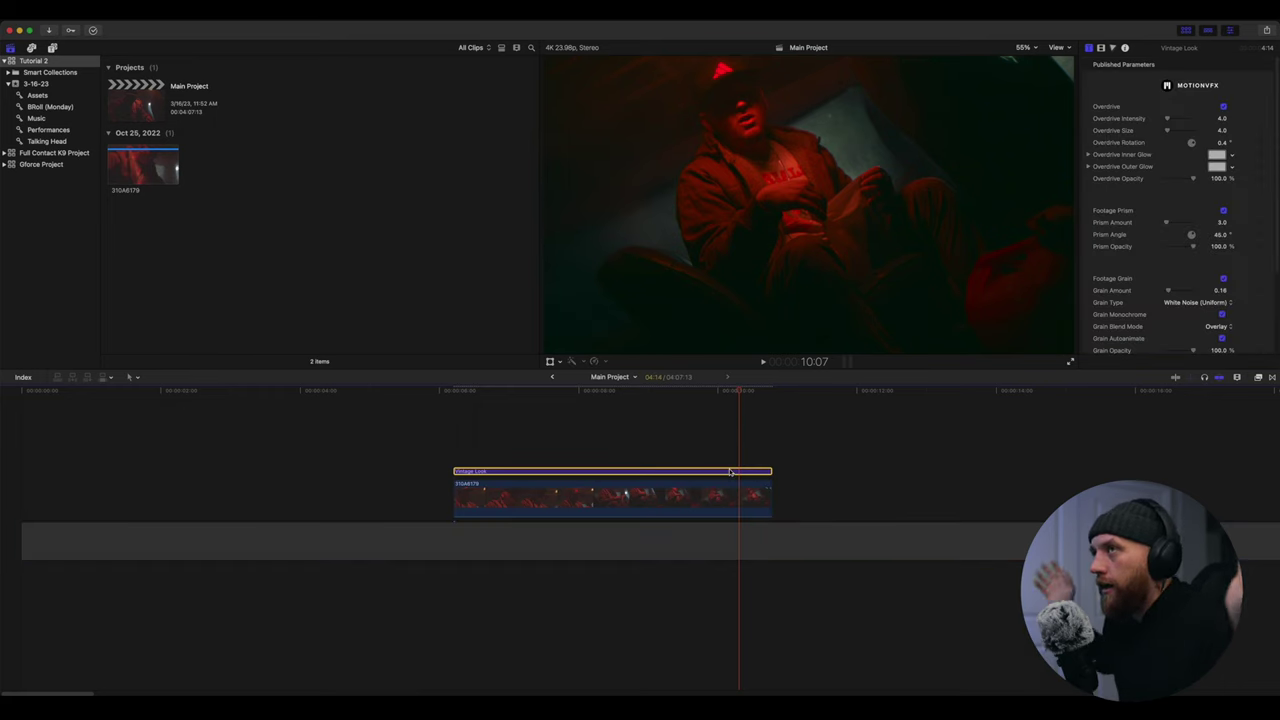
pyautogui.click(52, 47)
pyautogui.moveTo(295, 212); pyautogui.dragTo(470, 462)
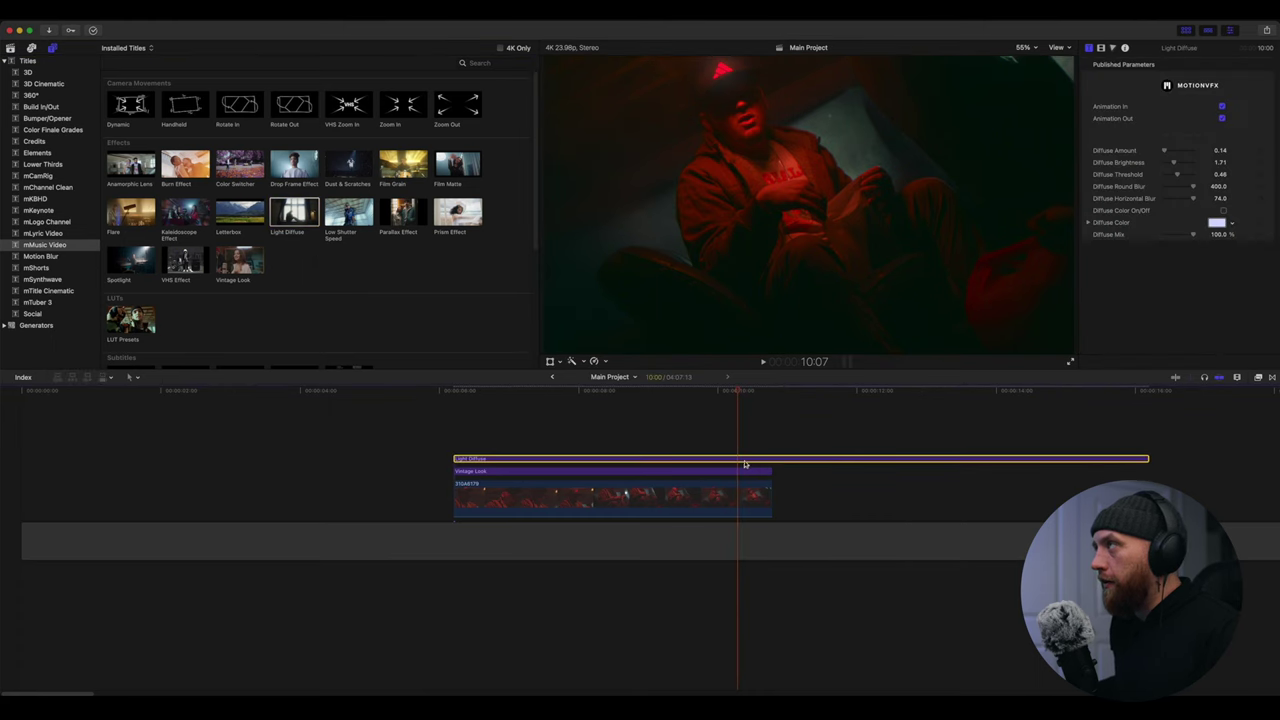
# Preview the timeline, then blade Light Diffuse at the clip end and delete the leftover piece
pyautogui.click(608, 416)
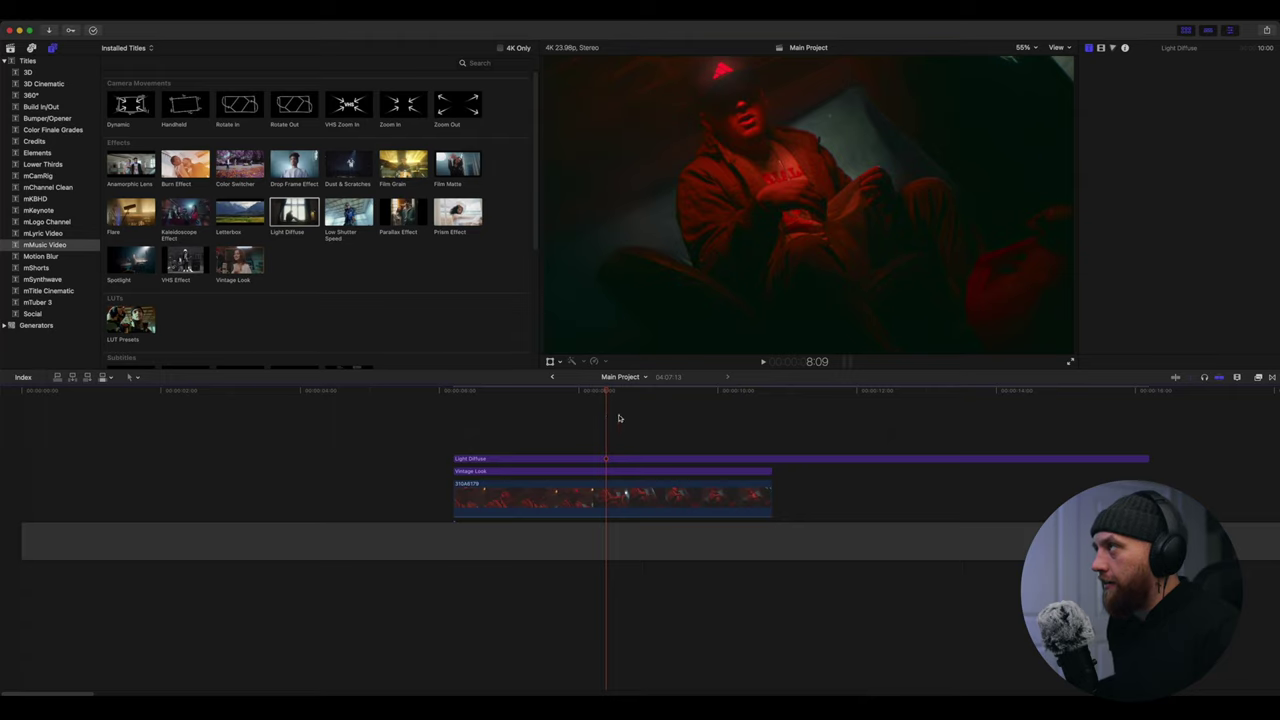
pyautogui.press('space')
pyautogui.press('j')
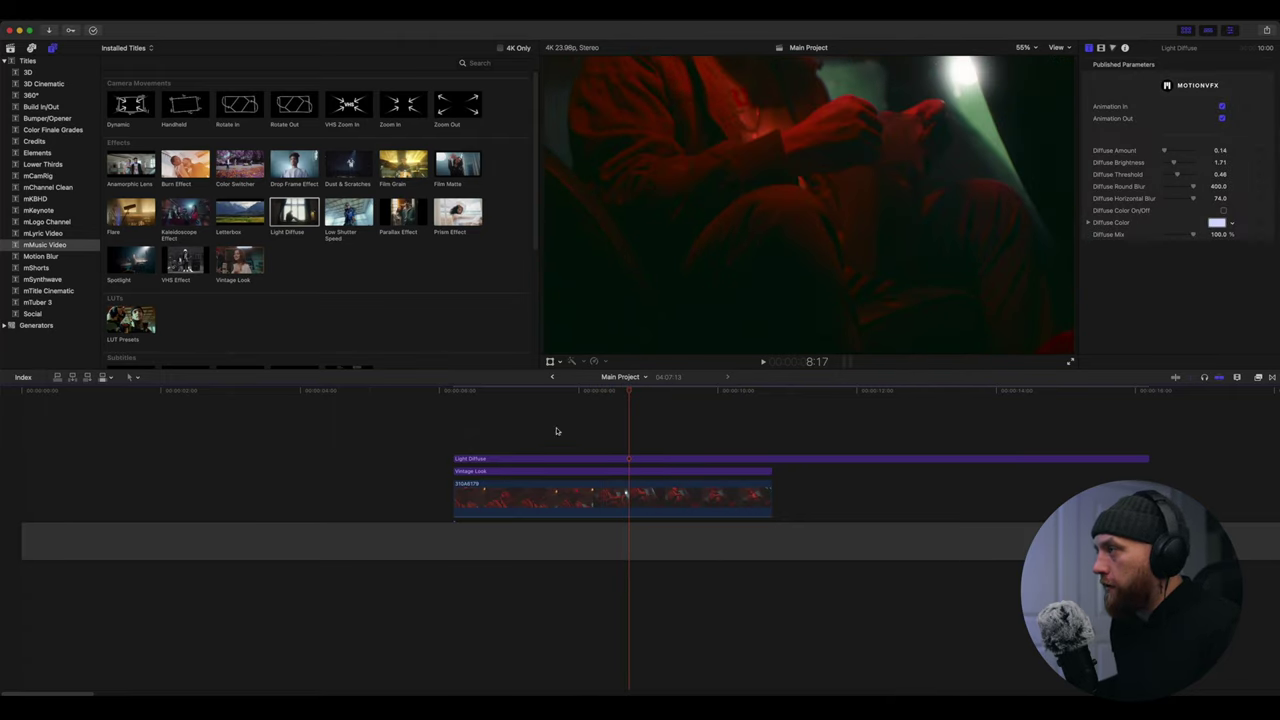
pyautogui.click(497, 418)
pyautogui.press('super+b')
pyautogui.moveTo(771, 457); pyautogui.dragTo(795, 513)
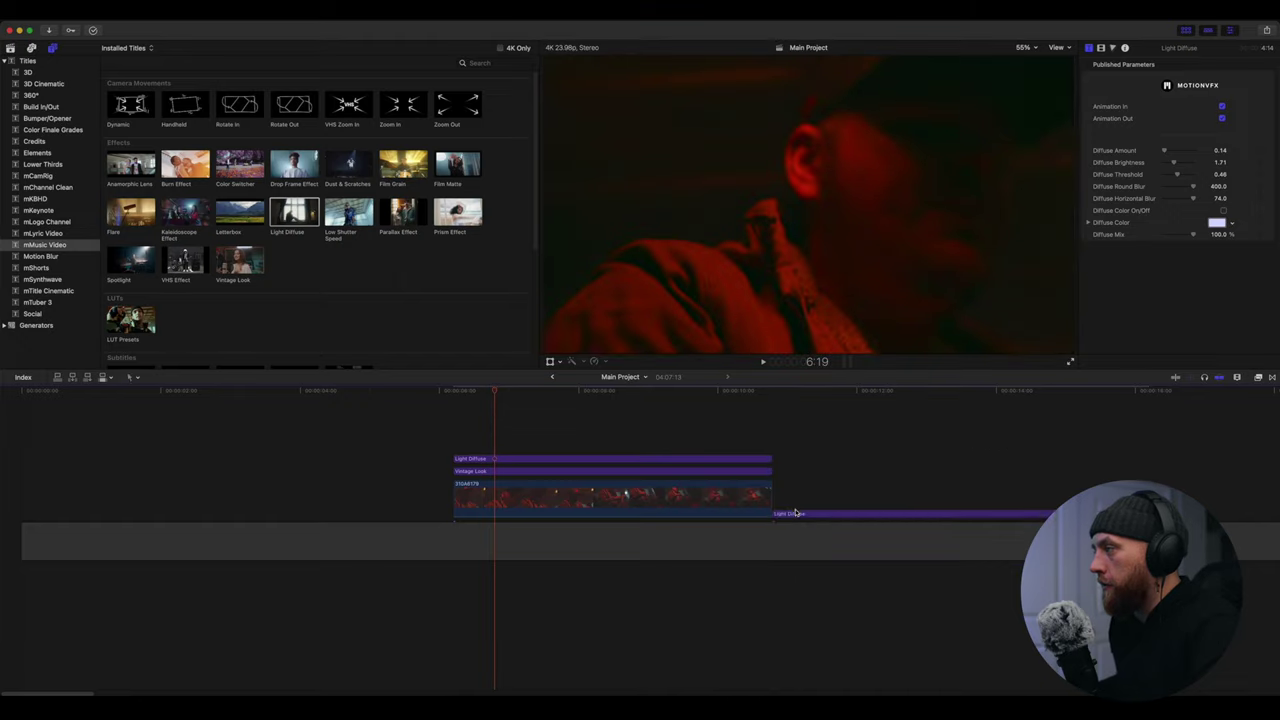
pyautogui.press('Delete')
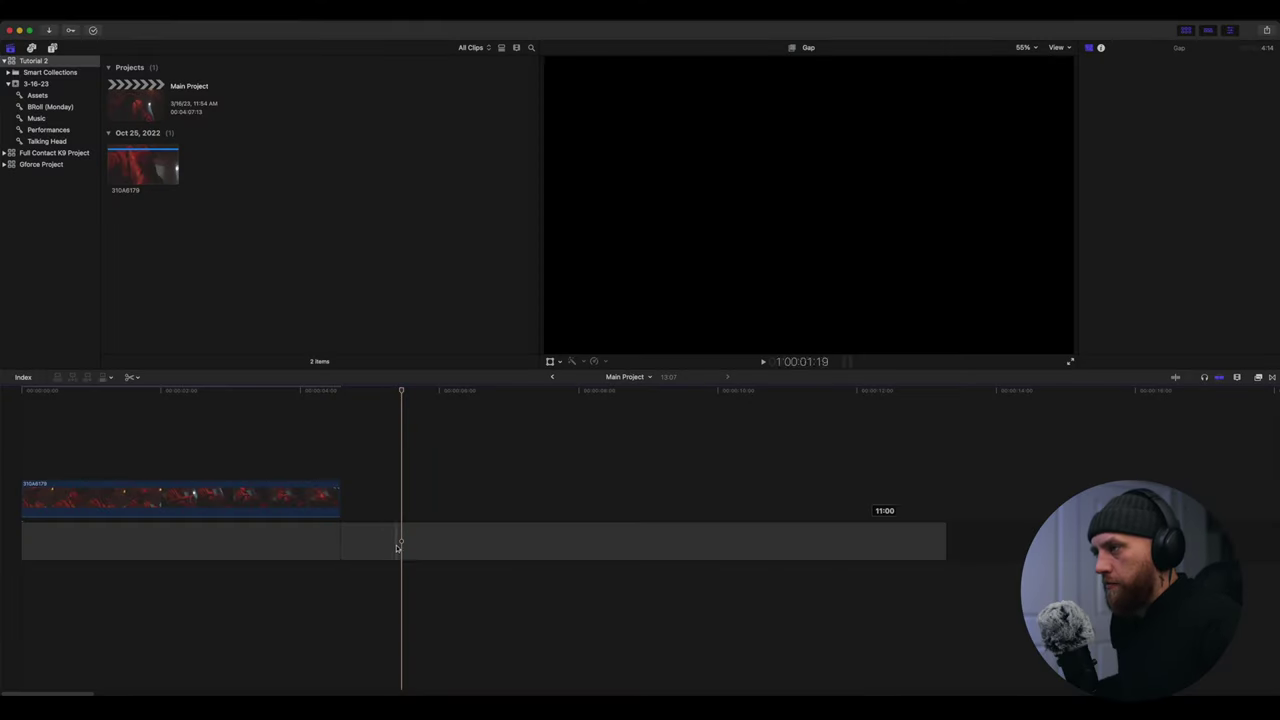
# Delete the empty gap after the clip and play back the edit from the start
pyautogui.click(373, 547)
pyautogui.press('Delete')
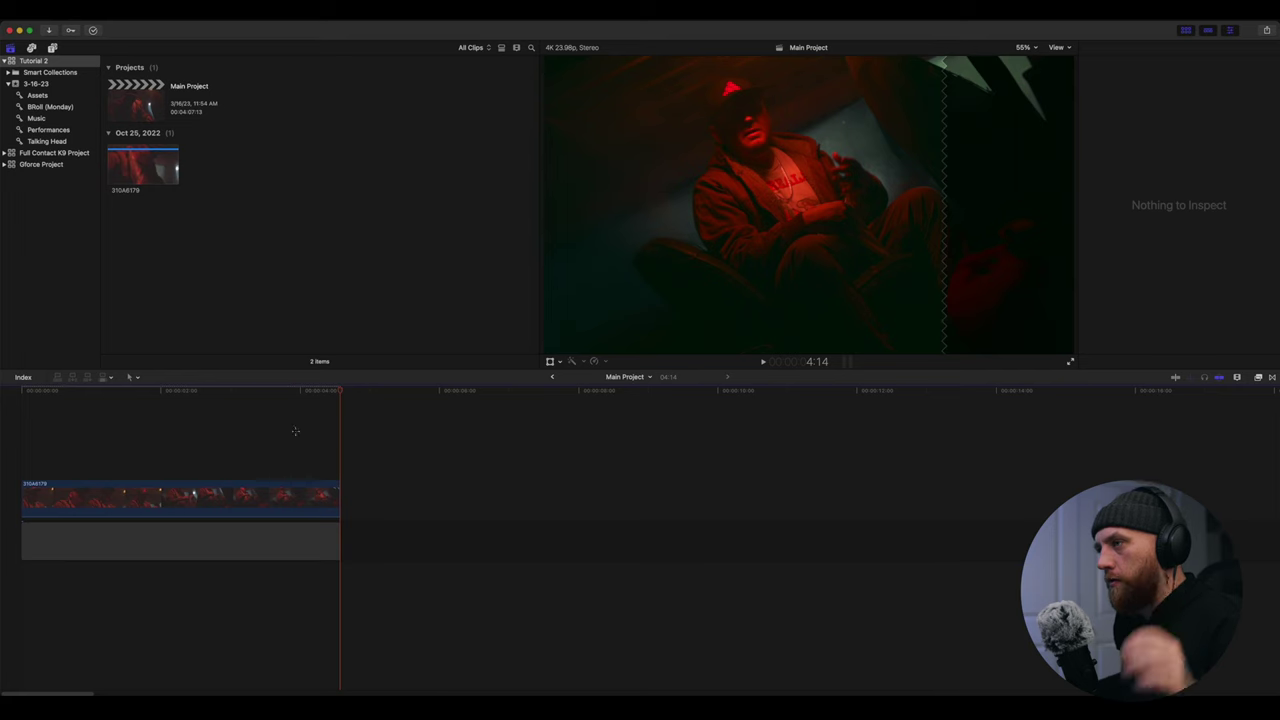
pyautogui.click(307, 402)
pyautogui.press('space')
pyautogui.press('Home')
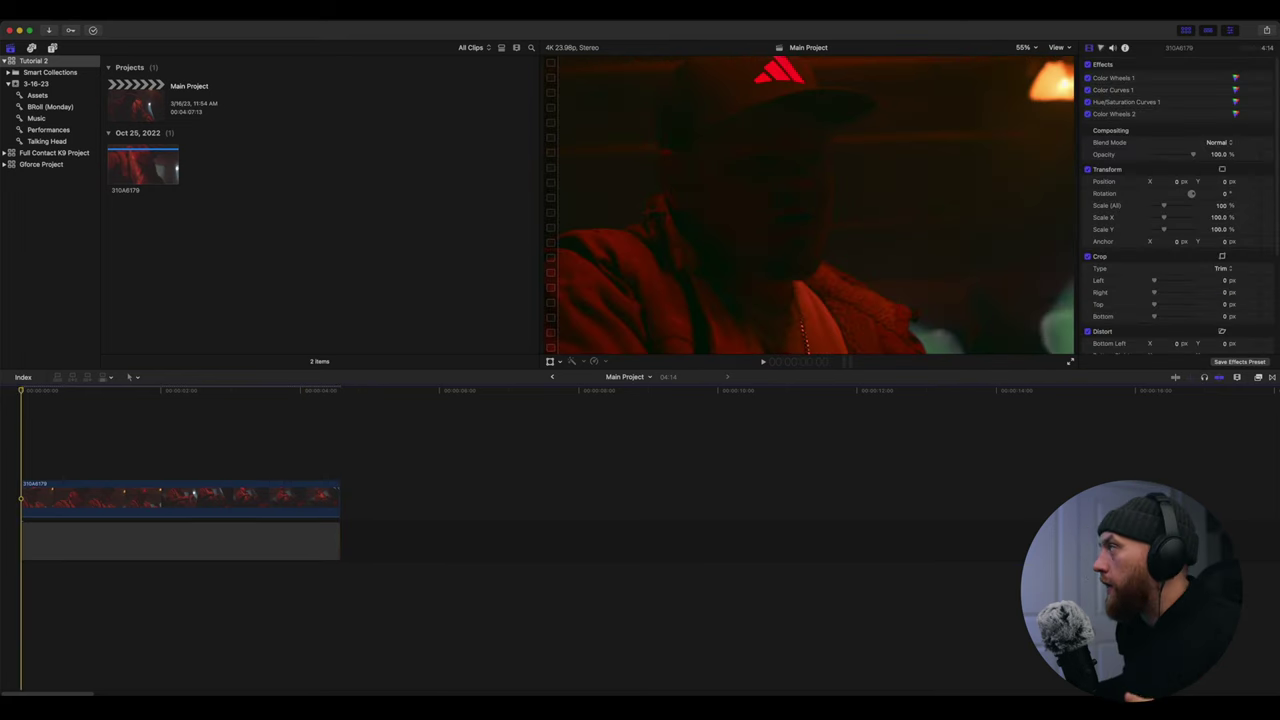
# Open the Export File dialog via Share and clear its tags
pyautogui.click(1267, 31)
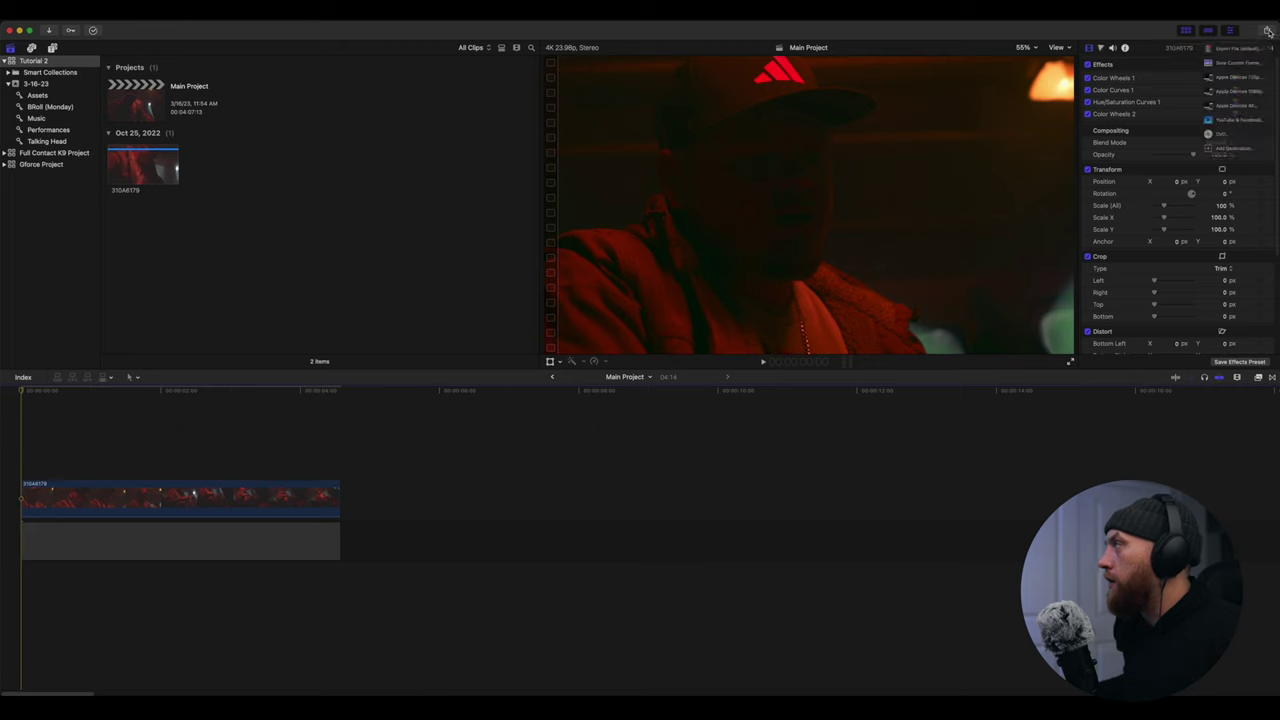
pyautogui.click(1240, 53)
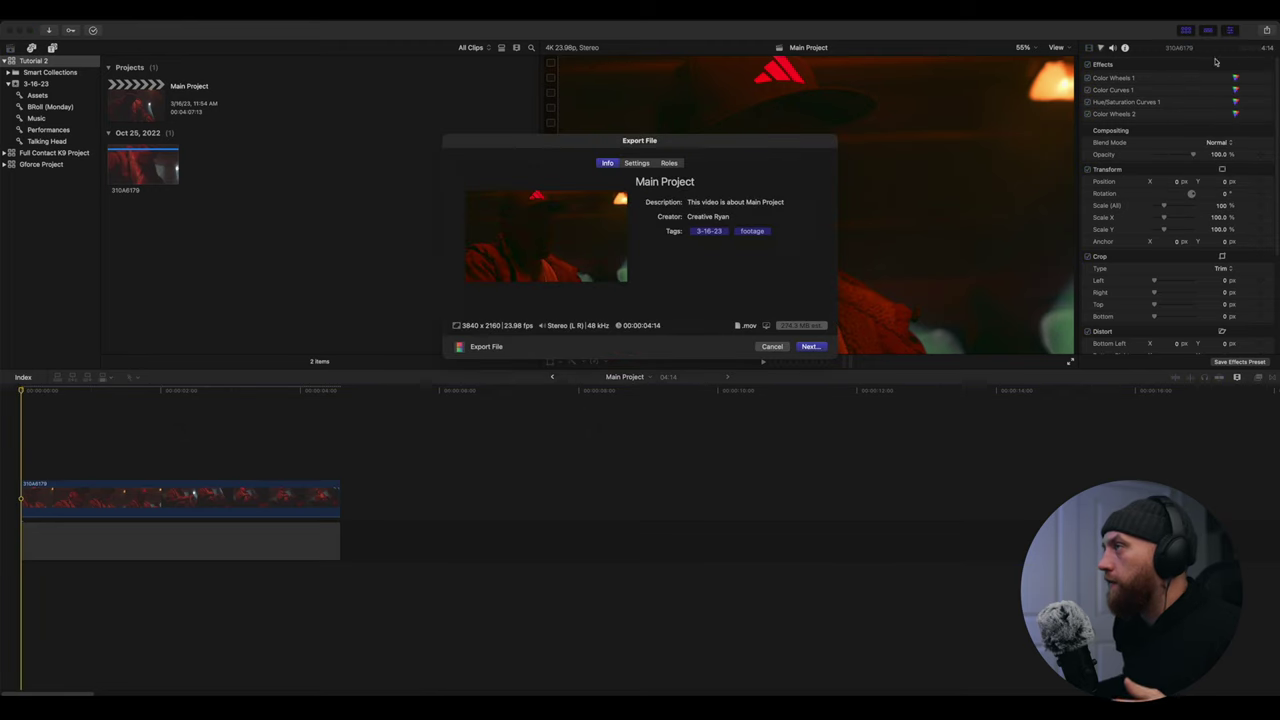
pyautogui.click(781, 231)
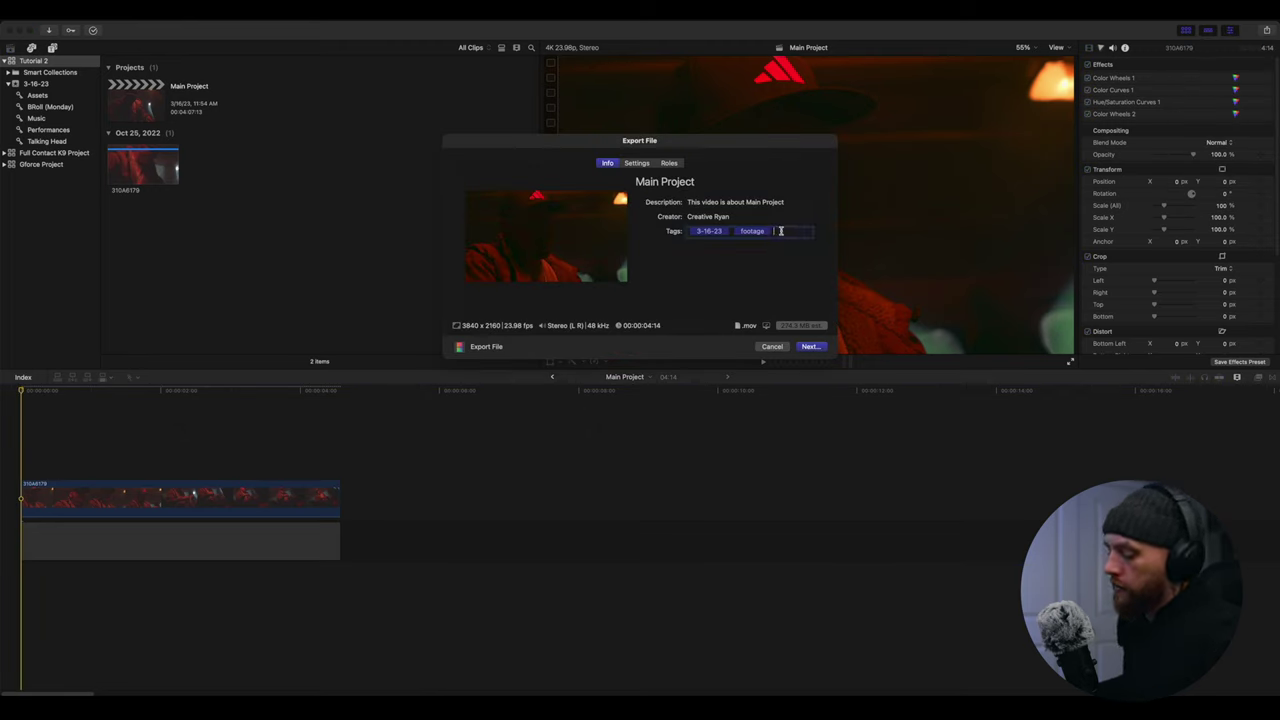
pyautogui.press('BackSpace')
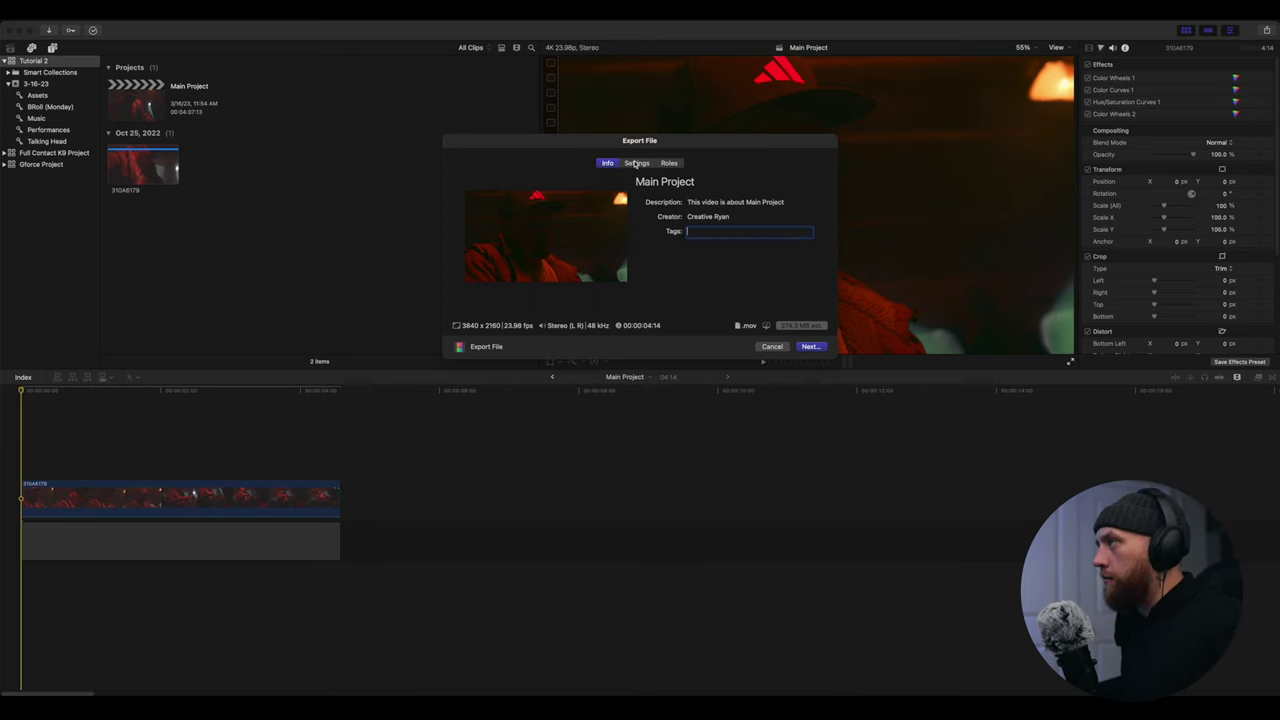
# Set the export to Web Hosting, H.264 Better Quality, 3840 x 2160, then cancel the save
pyautogui.click(636, 163)
pyautogui.click(757, 203)
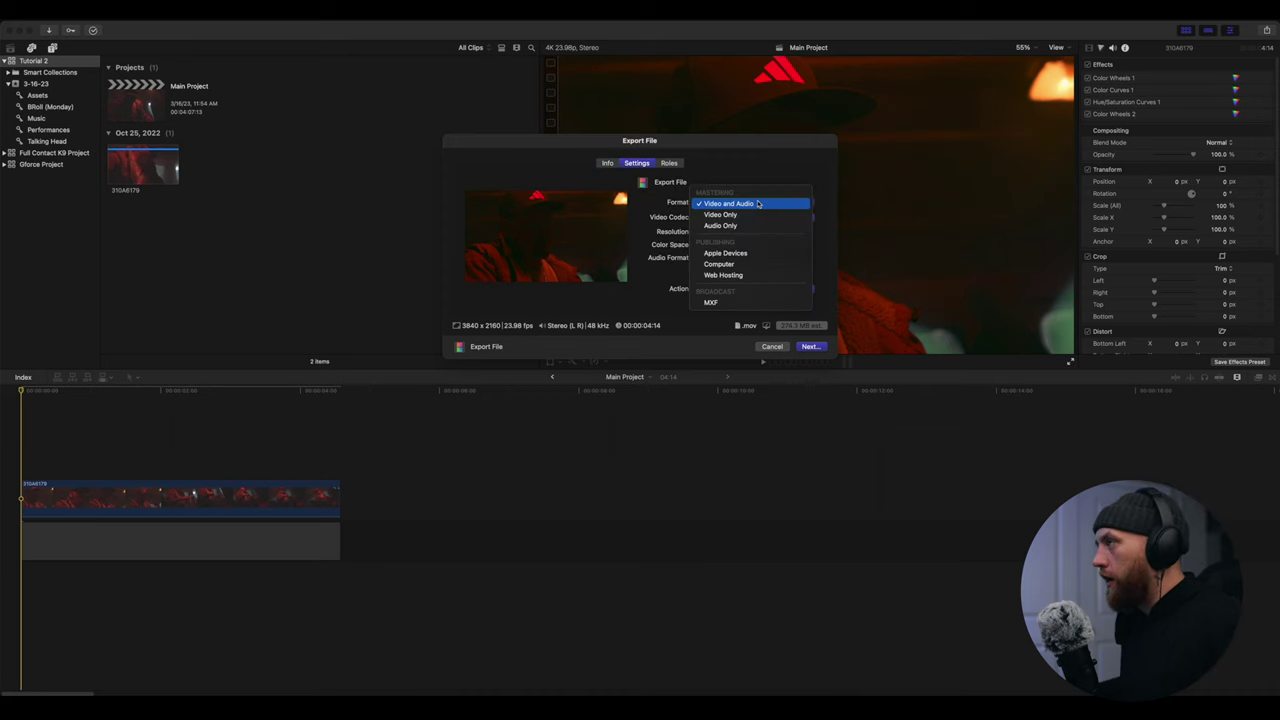
pyautogui.click(750, 273)
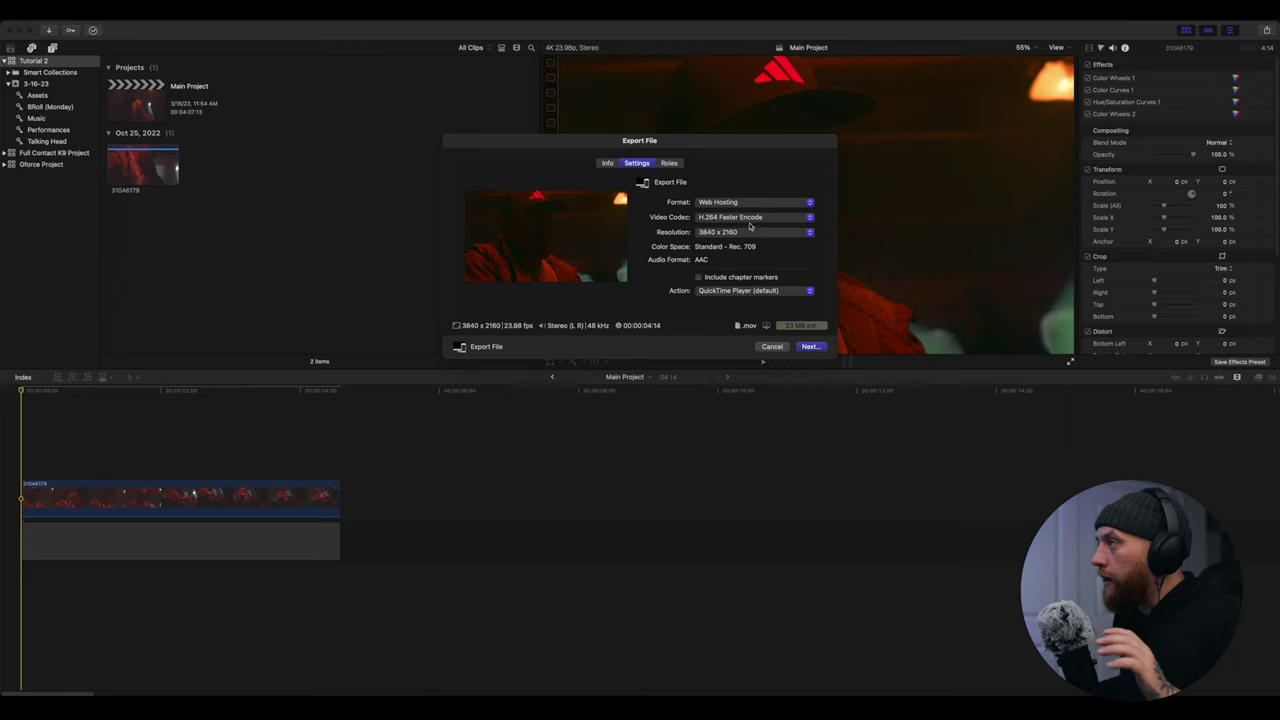
pyautogui.click(752, 219)
pyautogui.click(751, 230)
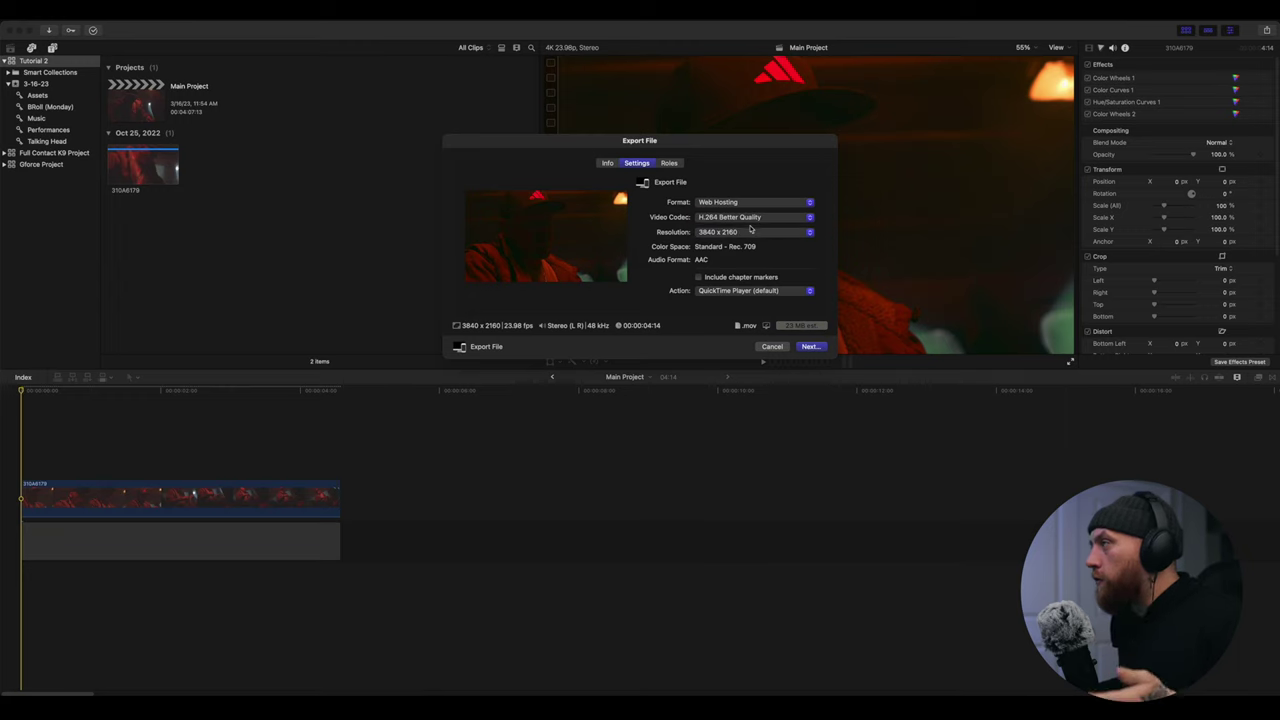
pyautogui.click(755, 233)
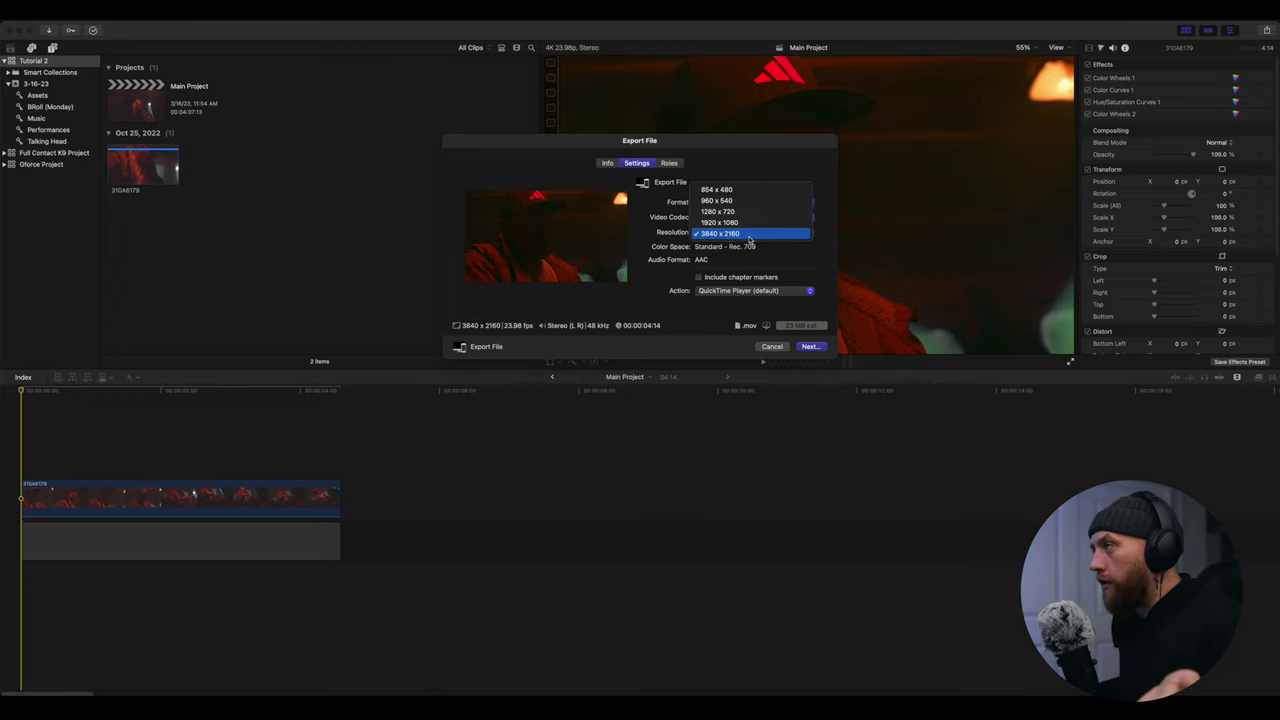
pyautogui.click(750, 236)
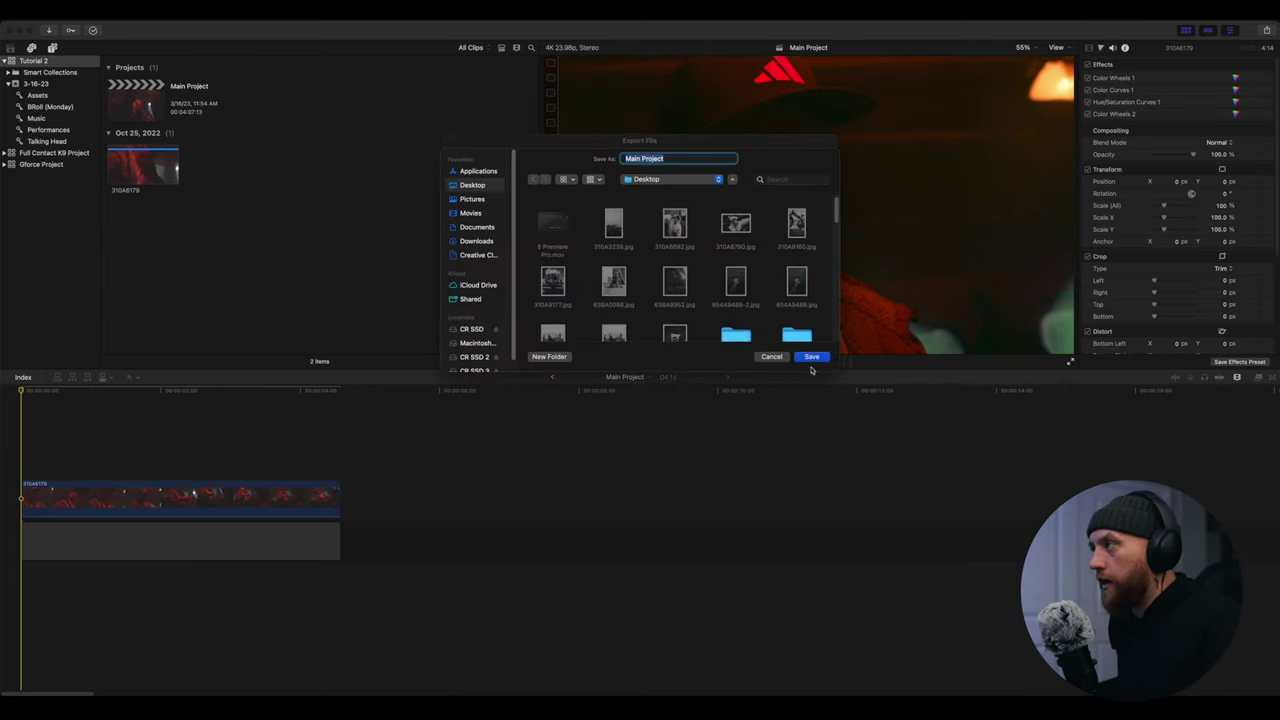
pyautogui.click(778, 358)
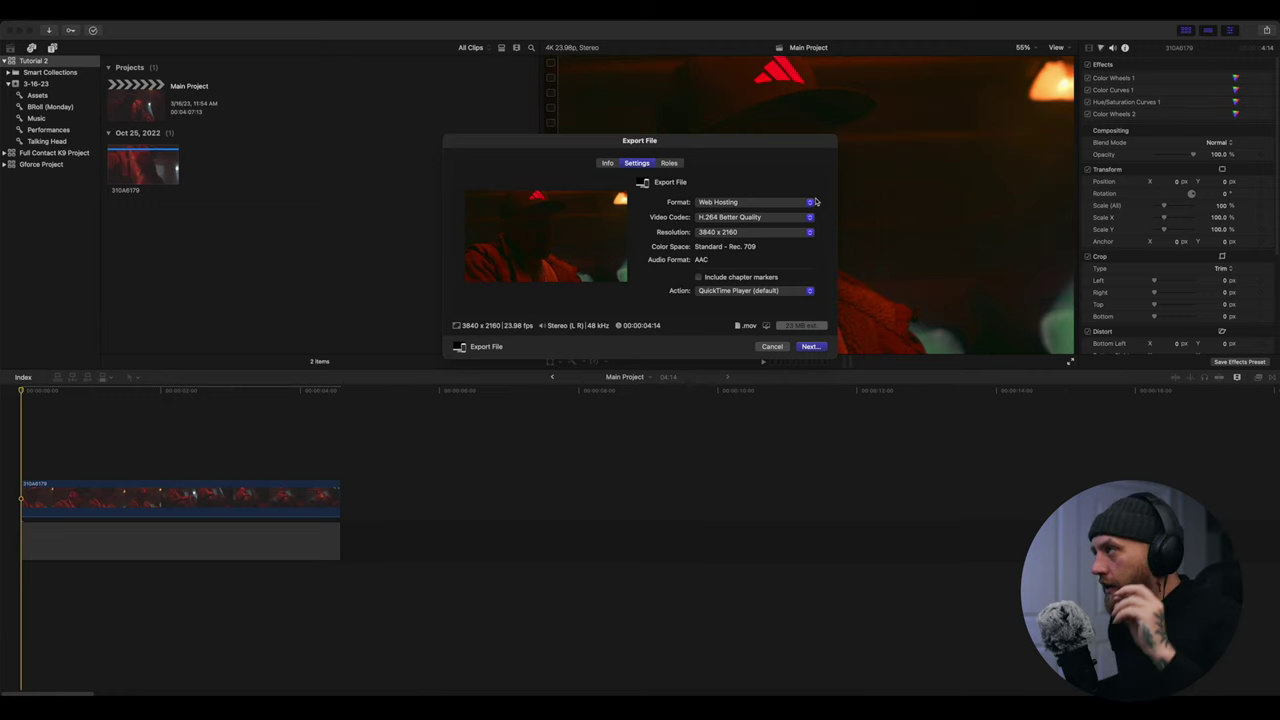
# Change the export to Video and Audio, trying ProRes 422 and 422 HQ before choosing ProRes 422 LT
pyautogui.click(785, 205)
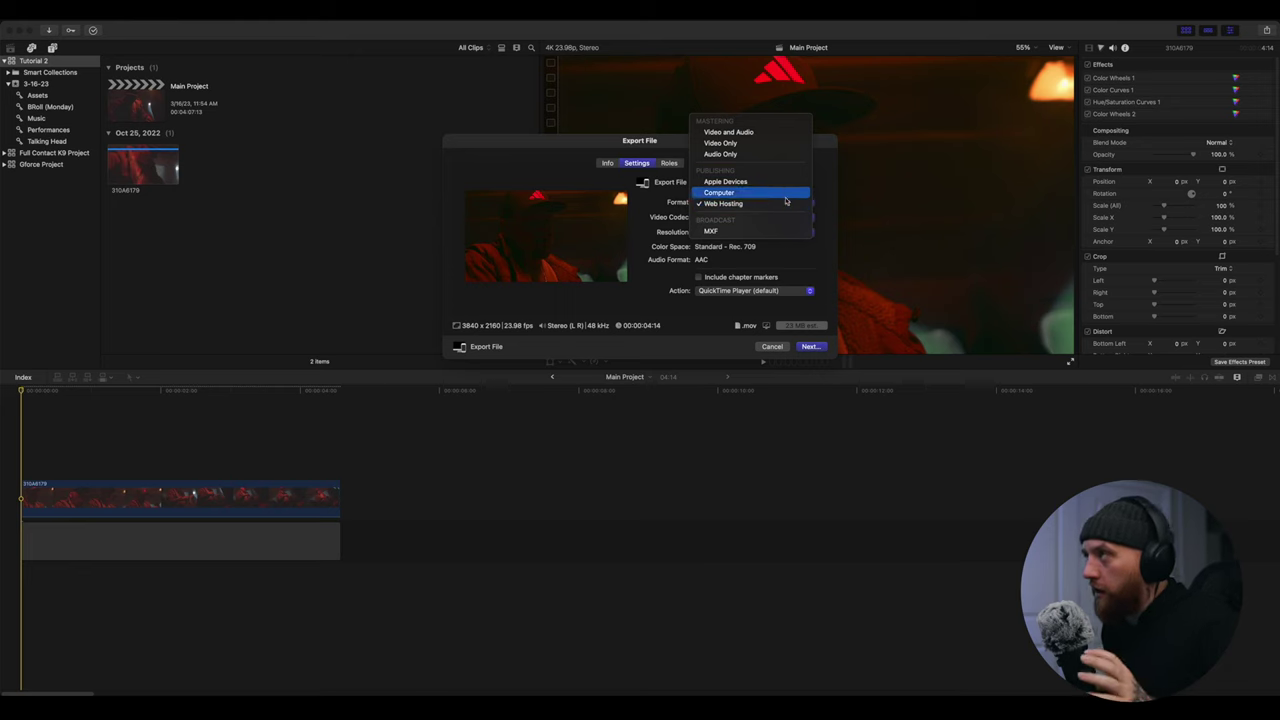
pyautogui.click(764, 133)
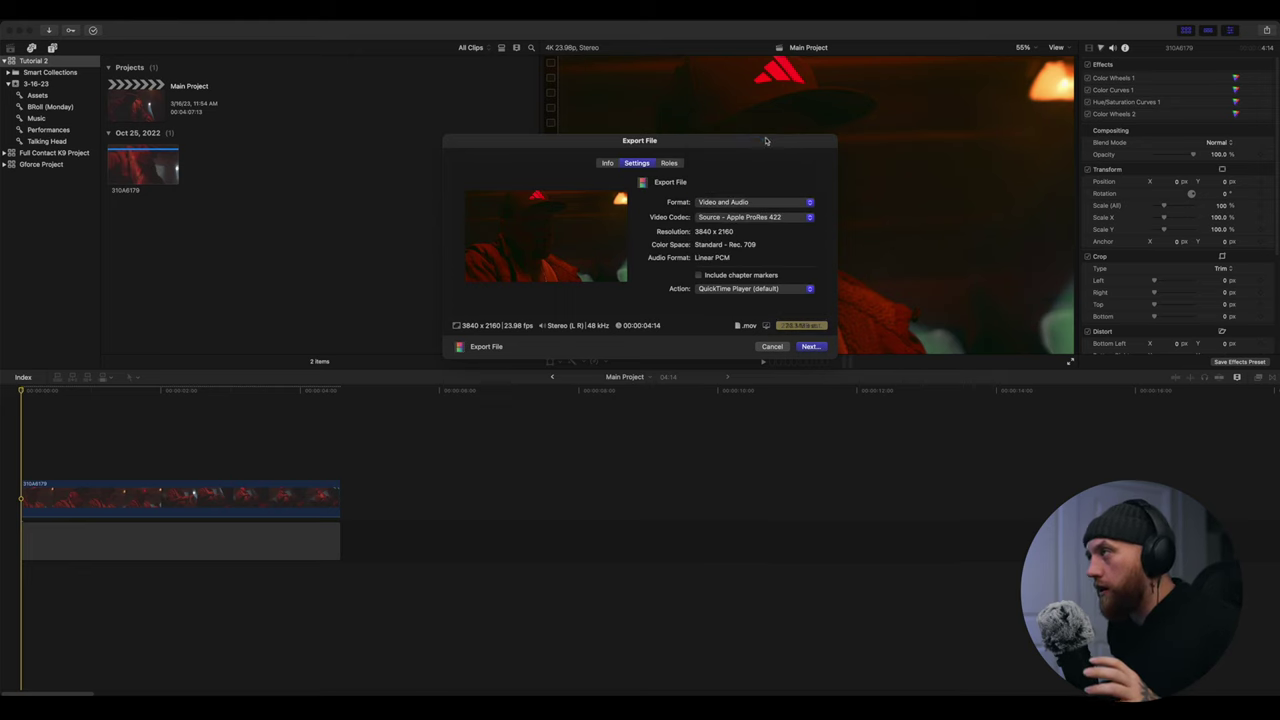
pyautogui.click(758, 218)
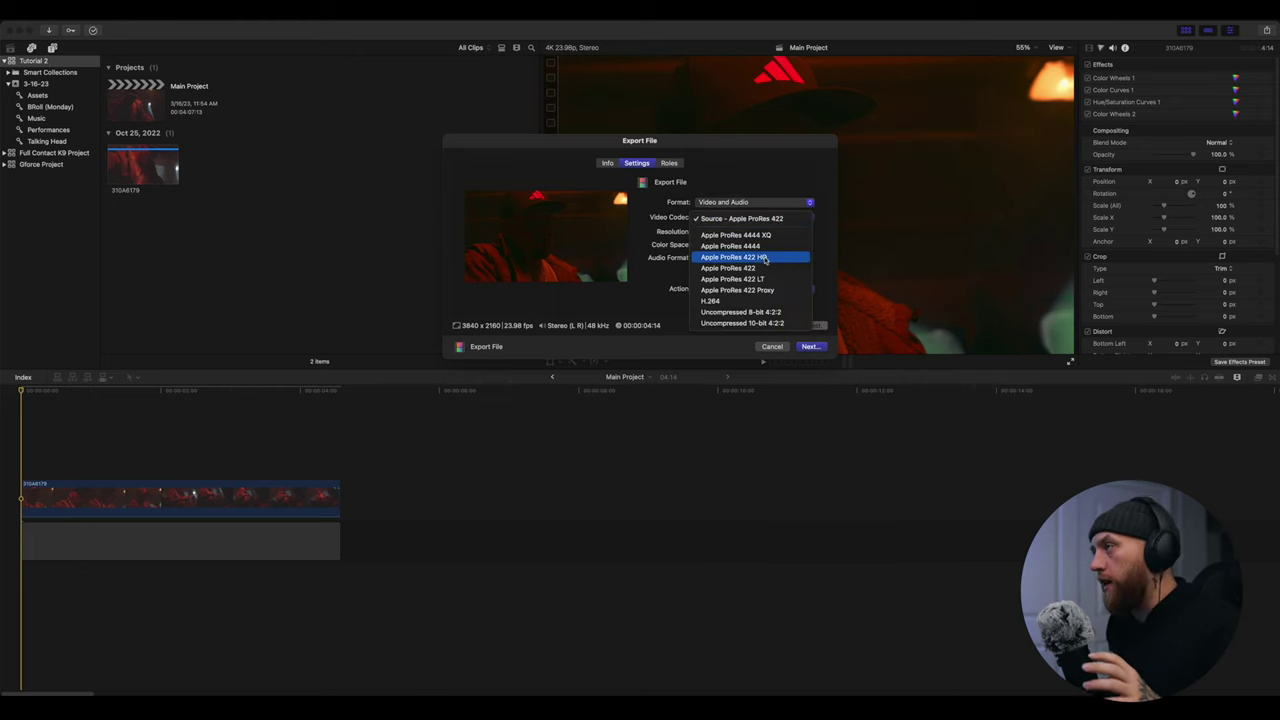
pyautogui.click(762, 268)
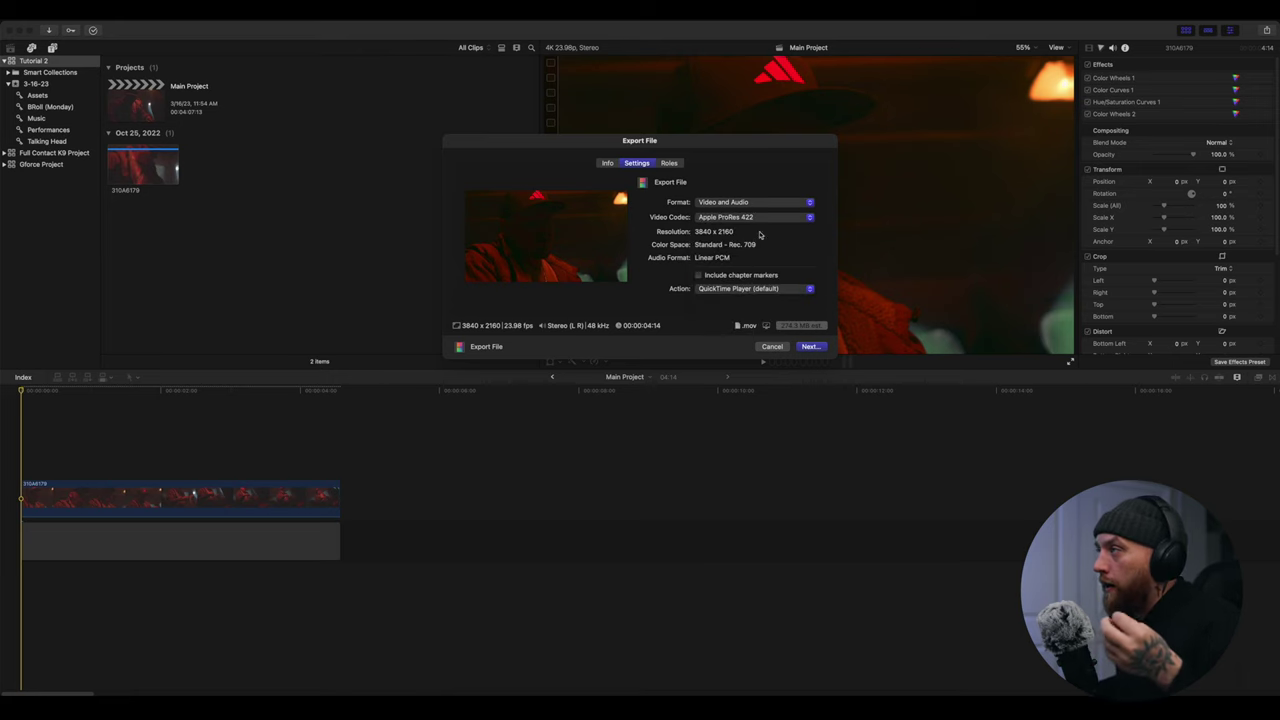
pyautogui.click(761, 221)
pyautogui.click(765, 209)
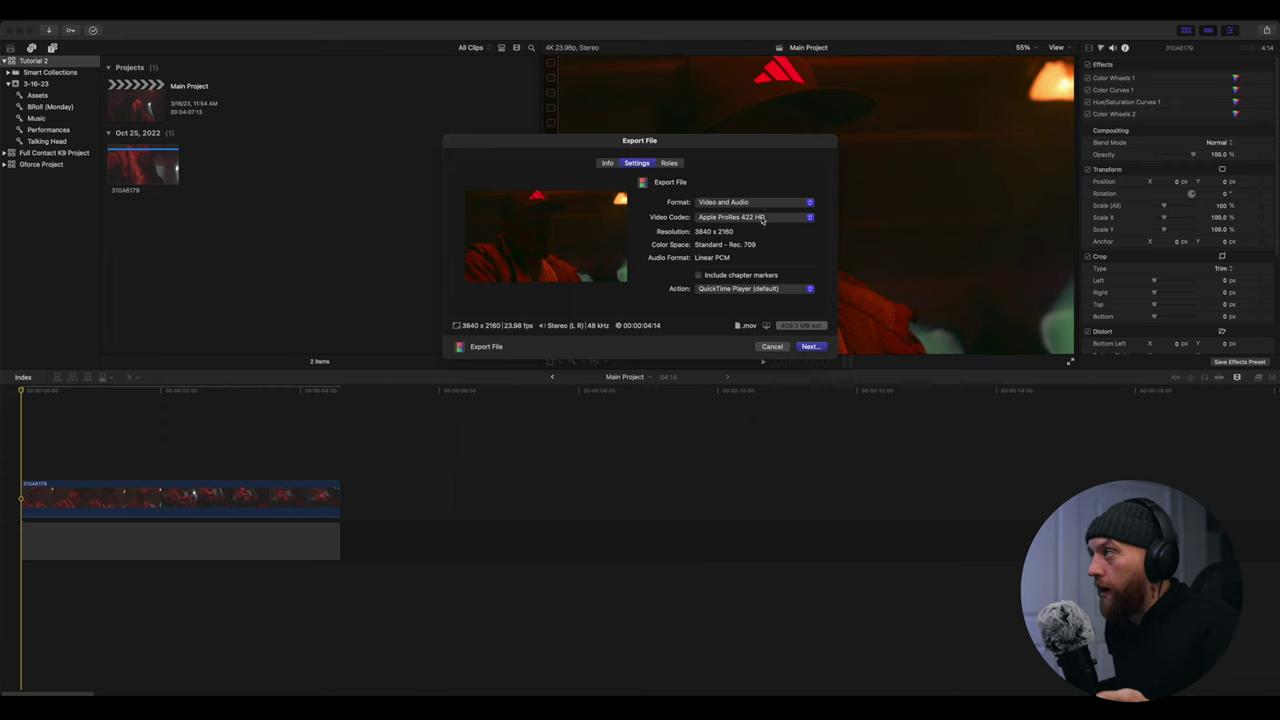
pyautogui.click(762, 218)
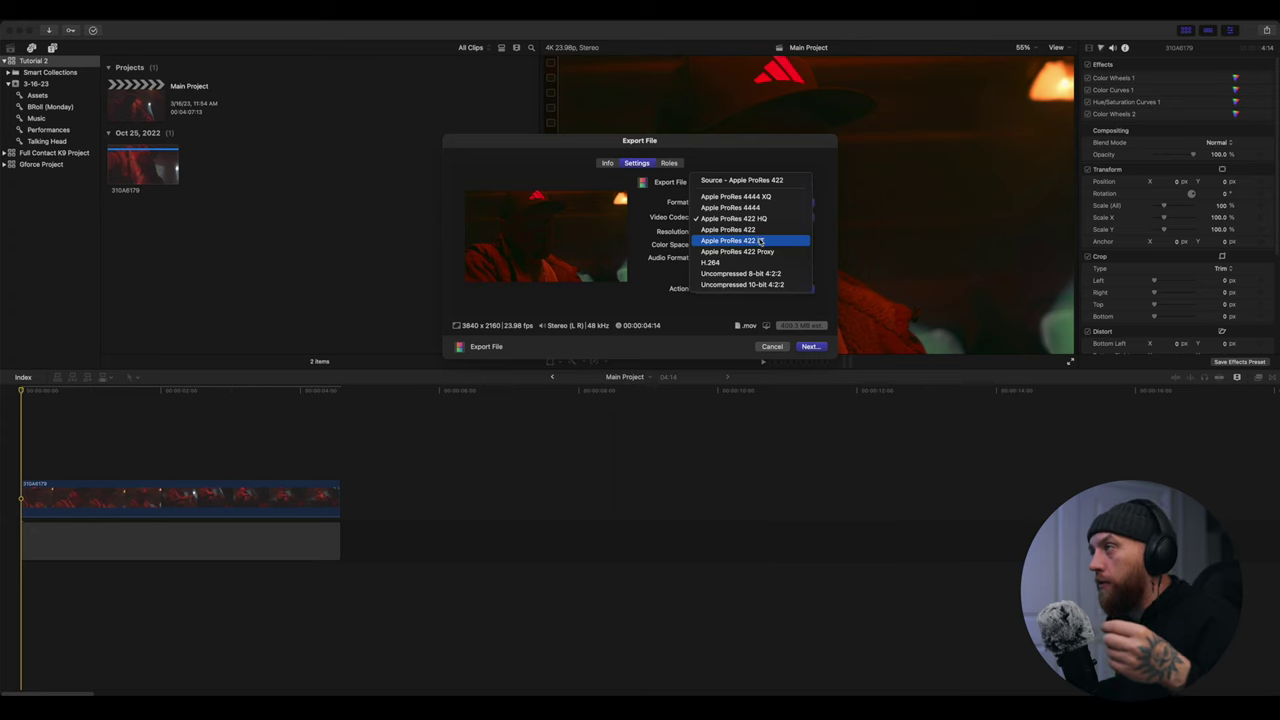
pyautogui.click(763, 242)
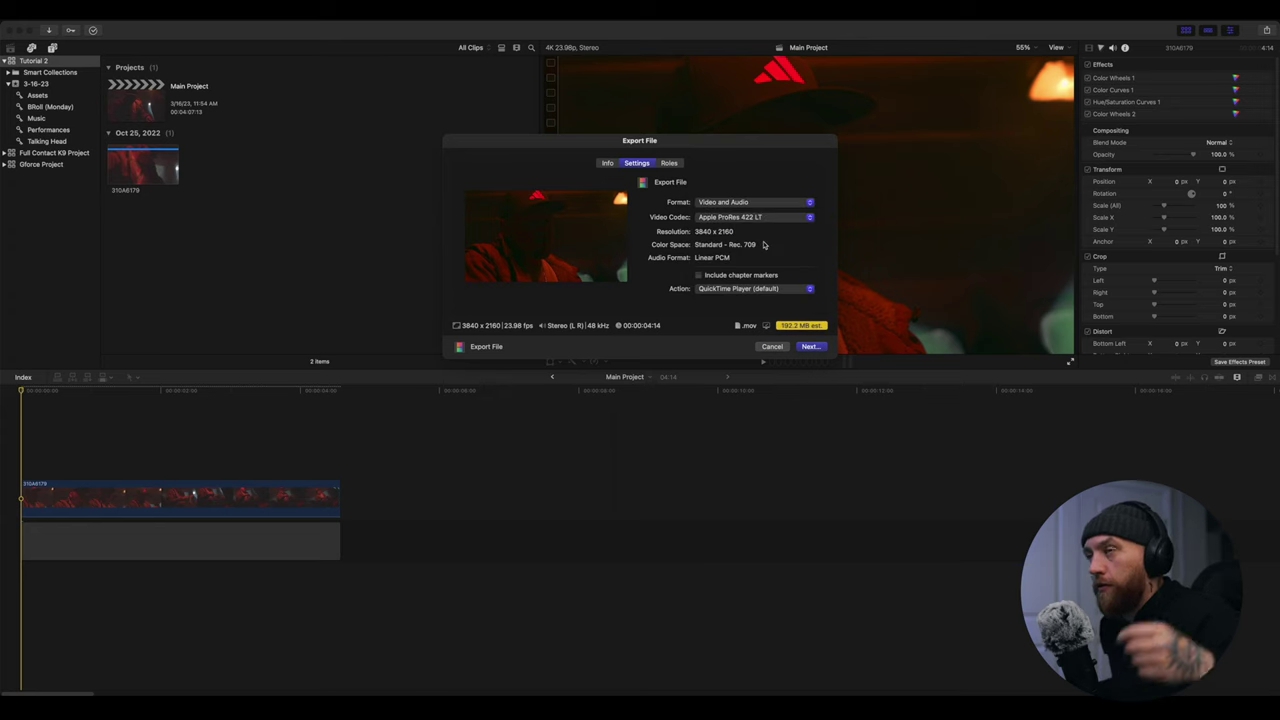